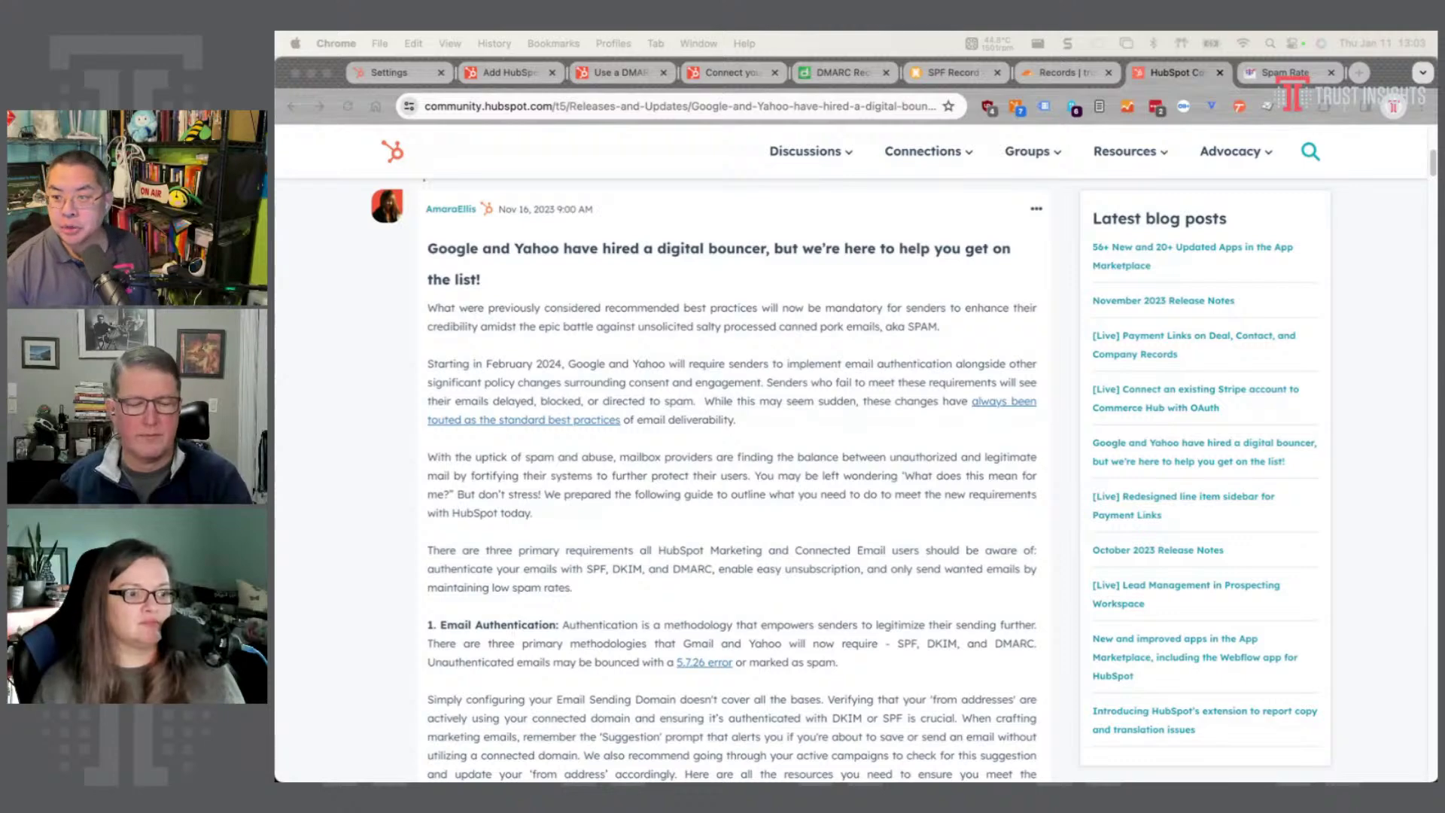
- Switch to the Cloudflare tab listing the trustinsights.ai DNS records
{"action": "left_click", "coordinate": [1066, 75]}
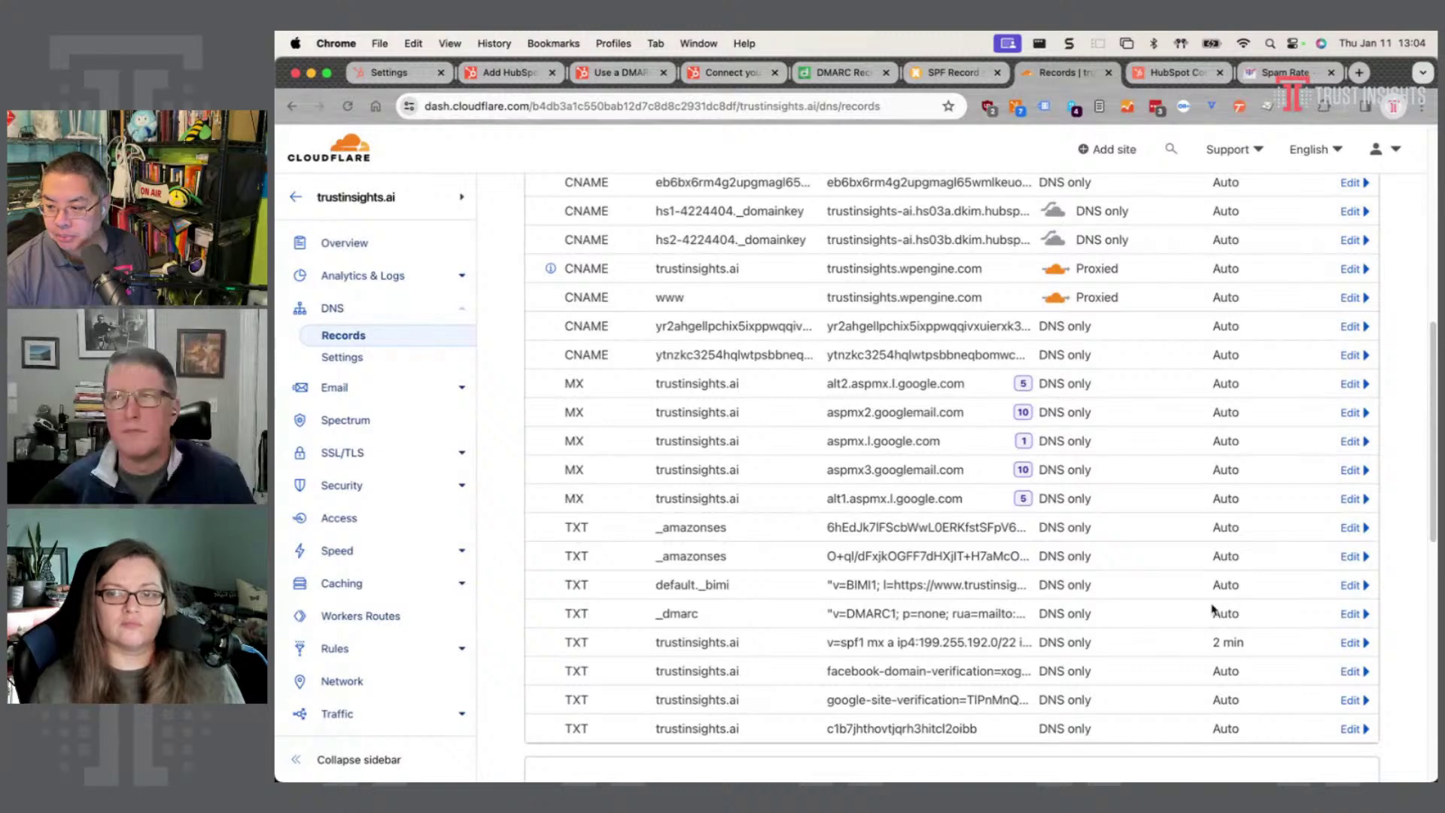
- Open the _dmarc and SPF TXT records in Cloudflare and read the SPF content
{"action": "left_click", "coordinate": [1364, 614]}
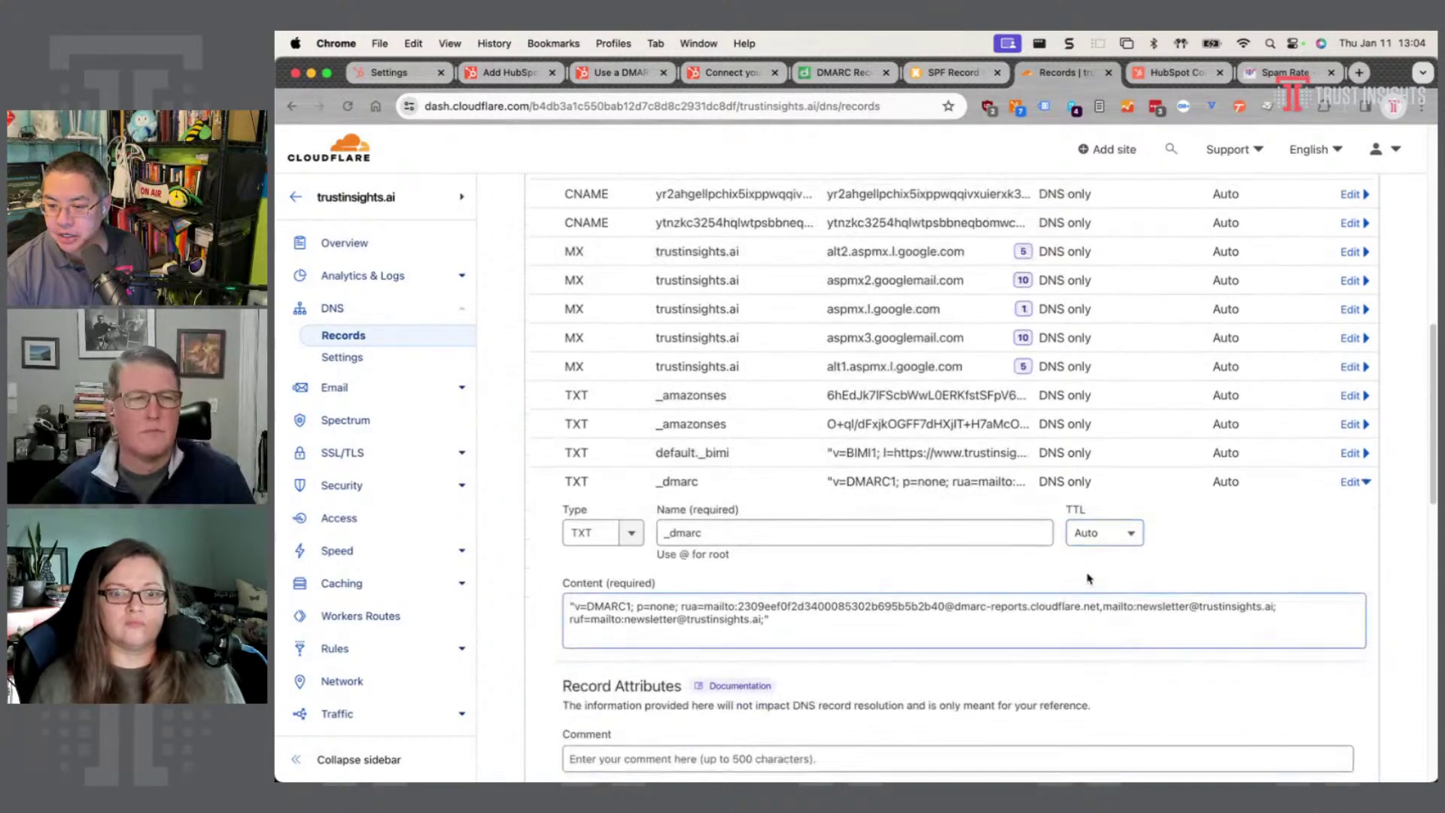
{"action": "scroll", "coordinate": [1322, 525], "scroll_direction": "down", "scroll_amount": 5}
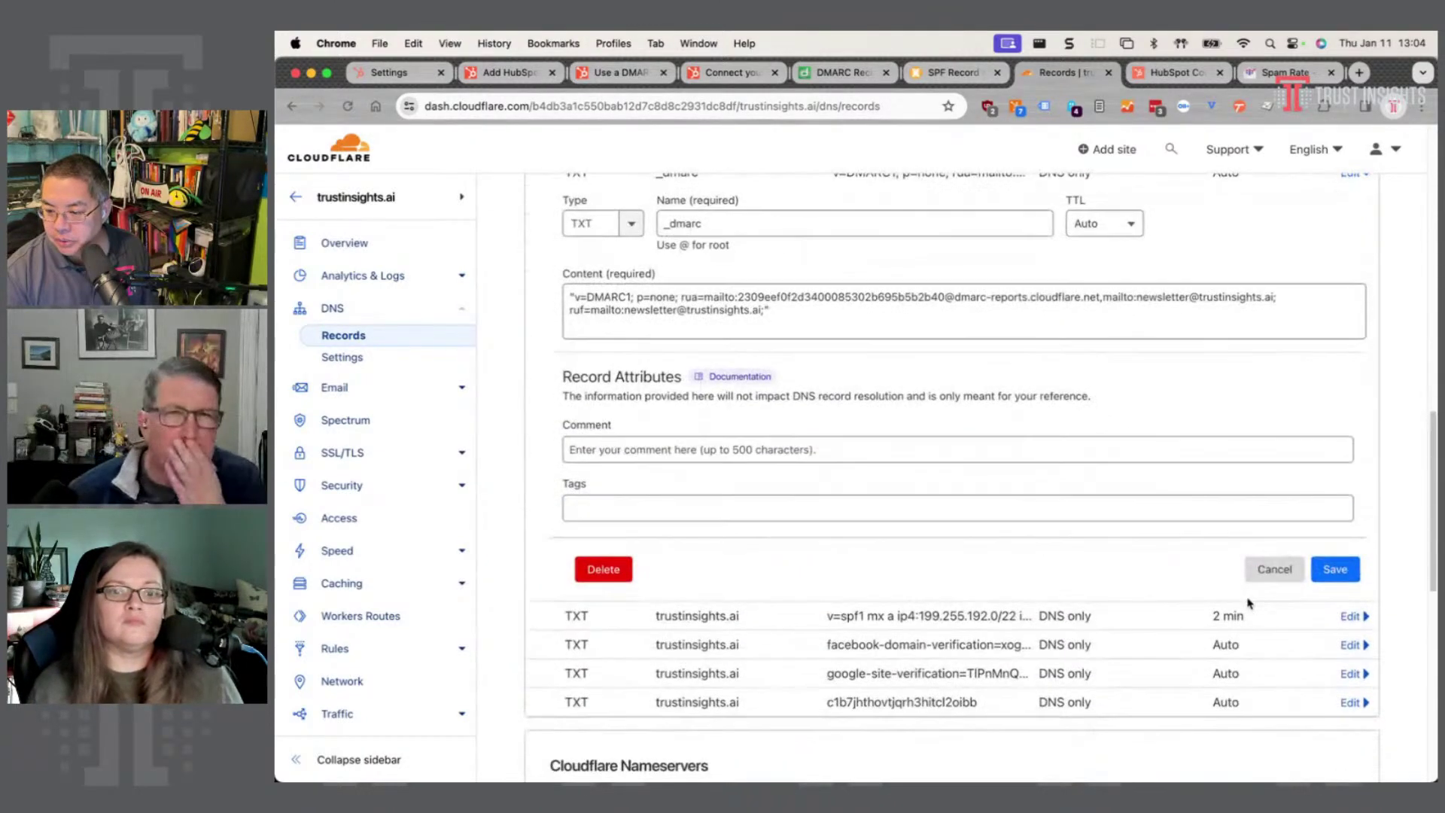
{"action": "left_click", "coordinate": [1365, 617]}
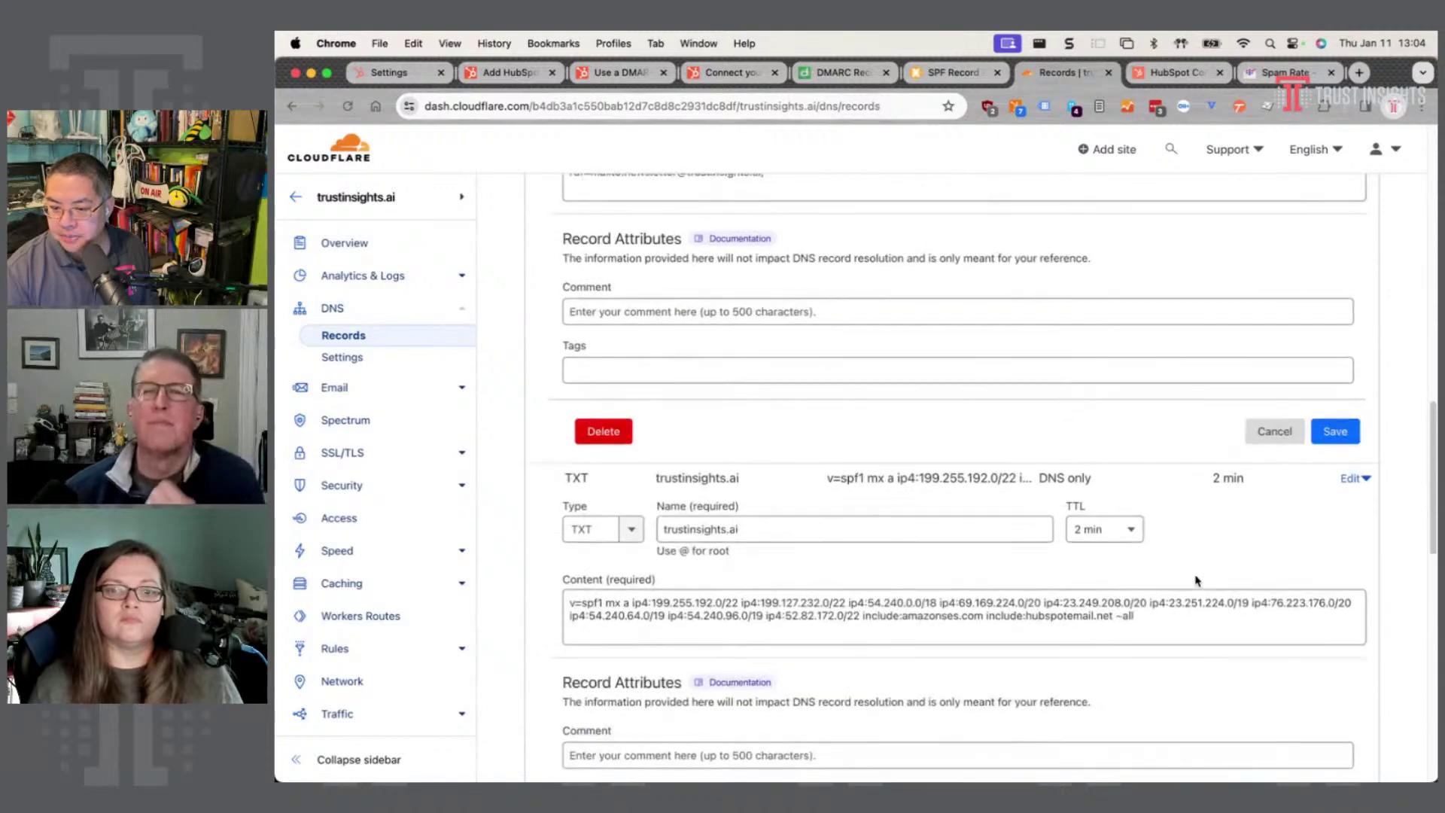
{"action": "left_click", "coordinate": [773, 521]}
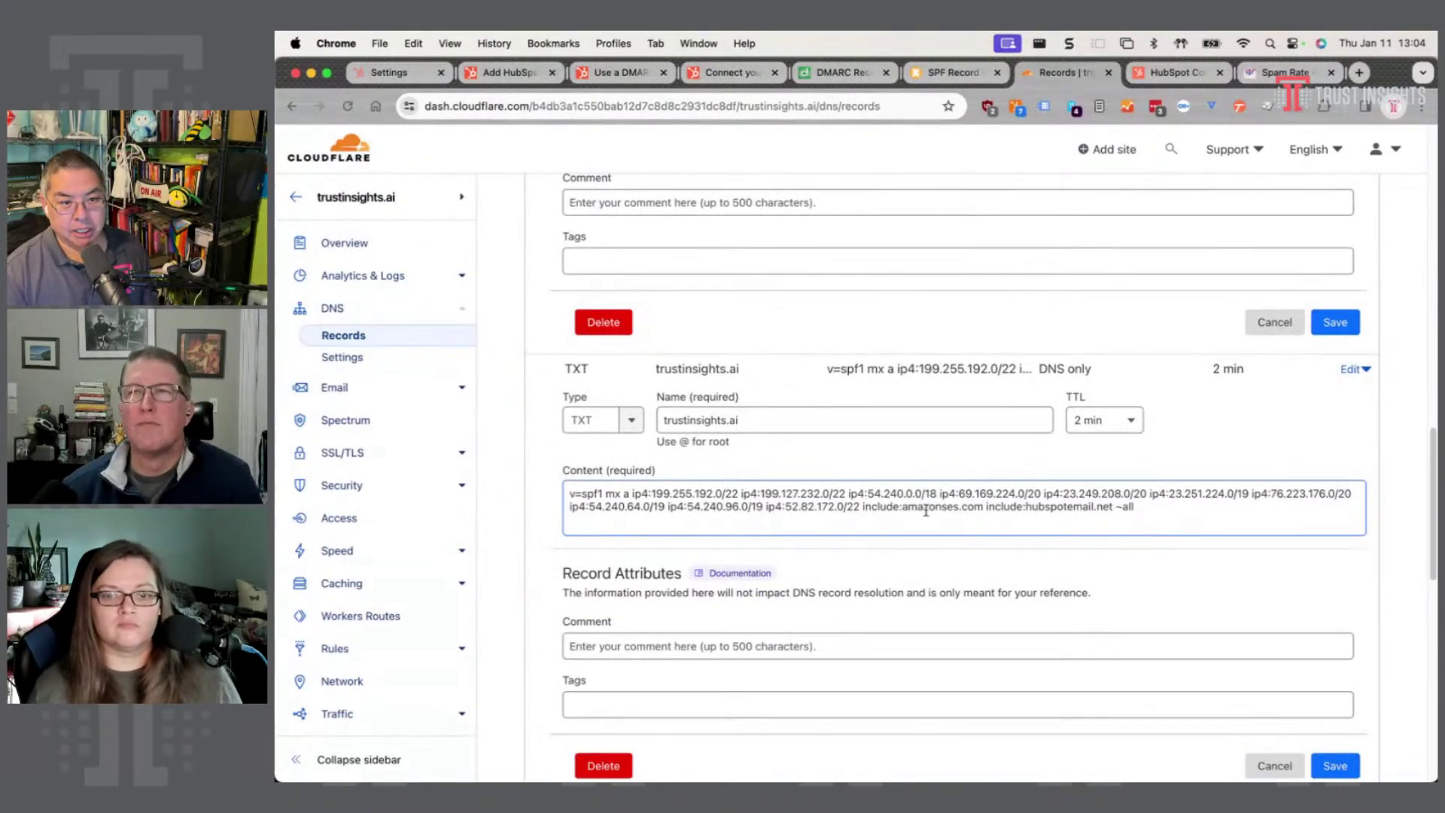
{"action": "left_click", "coordinate": [700, 557]}
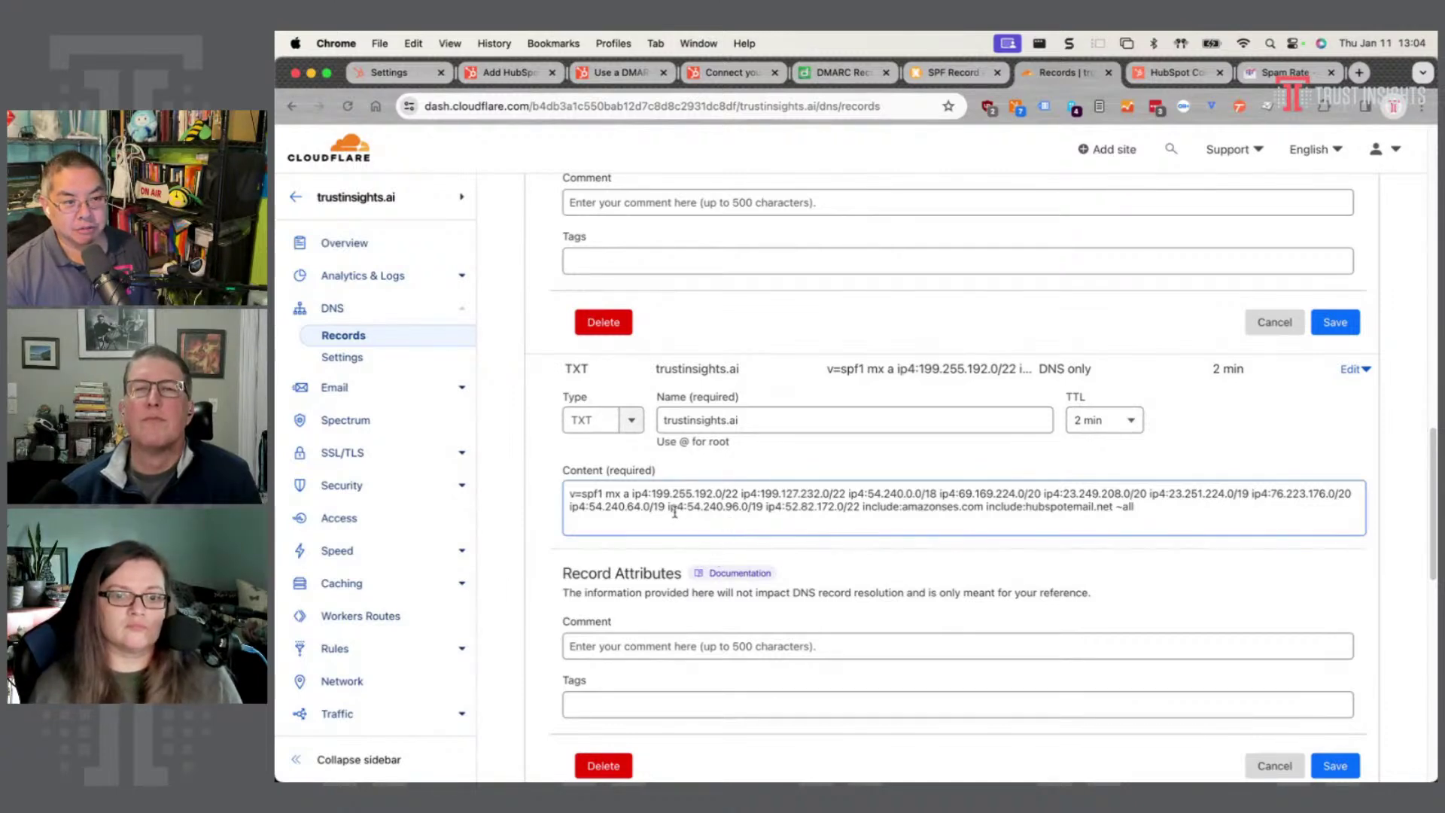
{"action": "left_click", "coordinate": [686, 526]}
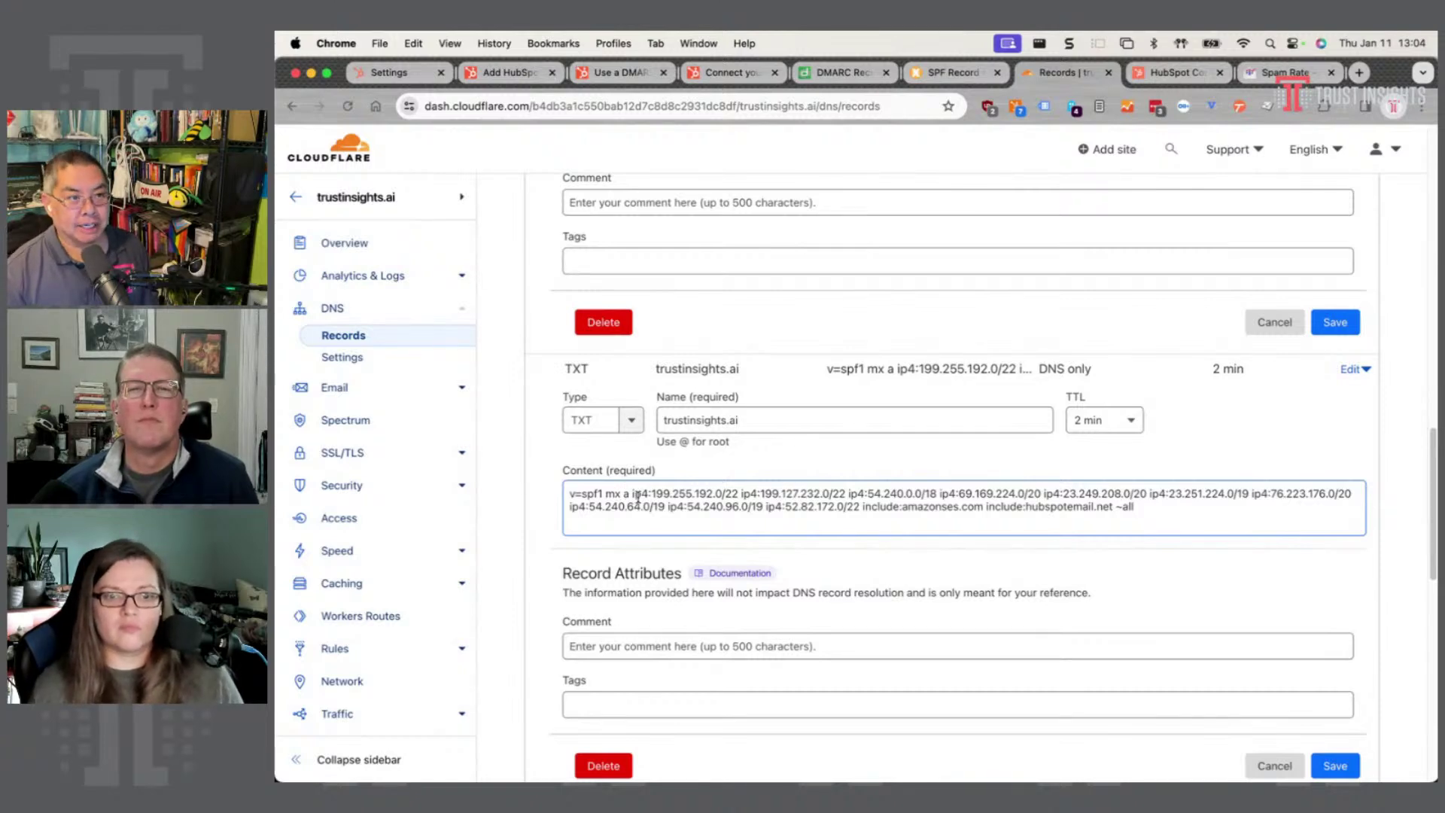
{"action": "left_click", "coordinate": [528, 74]}
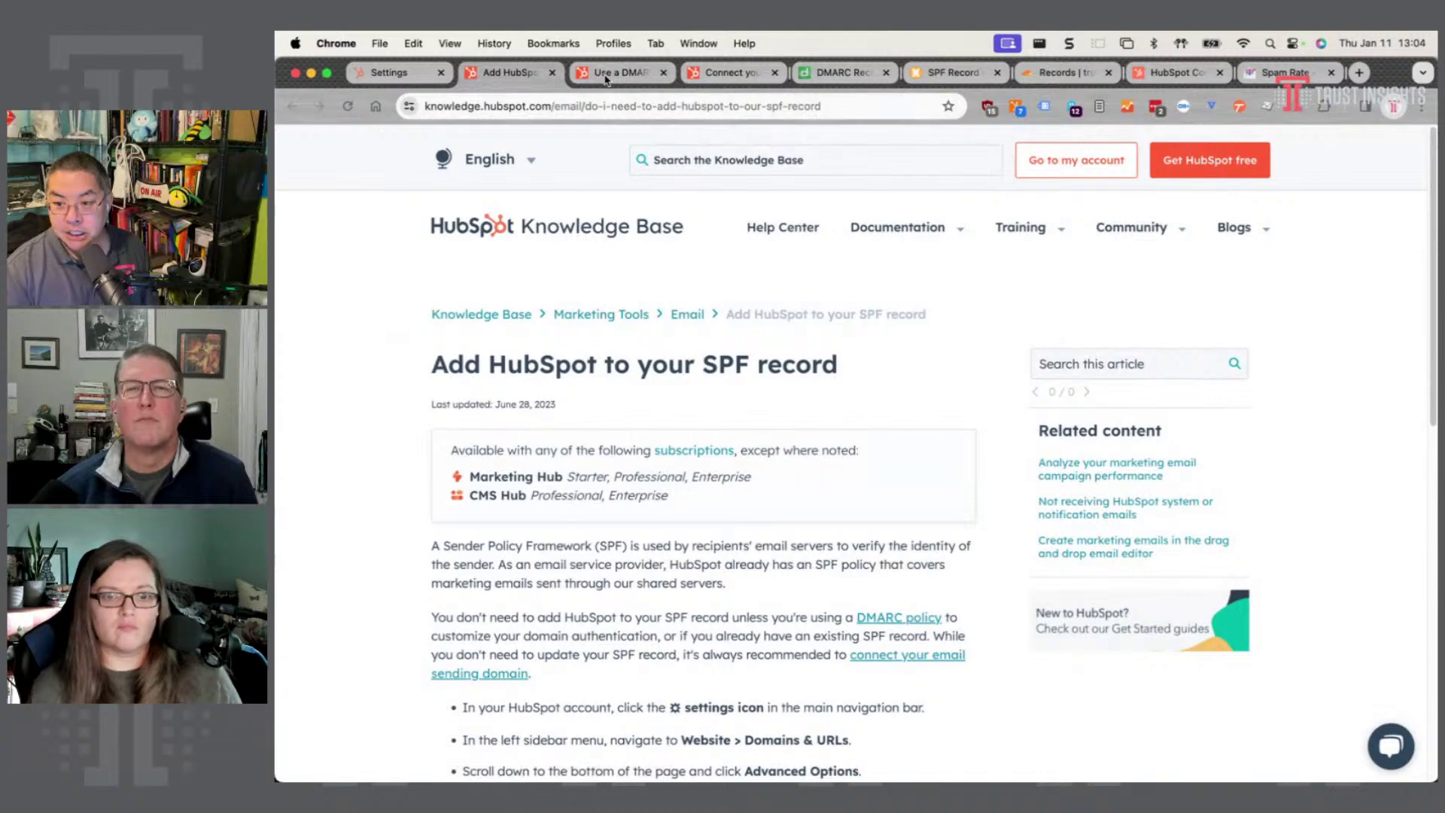
- Read HubSpot's DMARC, SPF and 'Connect your email sending domain' articles, then return to the community post
{"action": "left_click", "coordinate": [606, 80]}
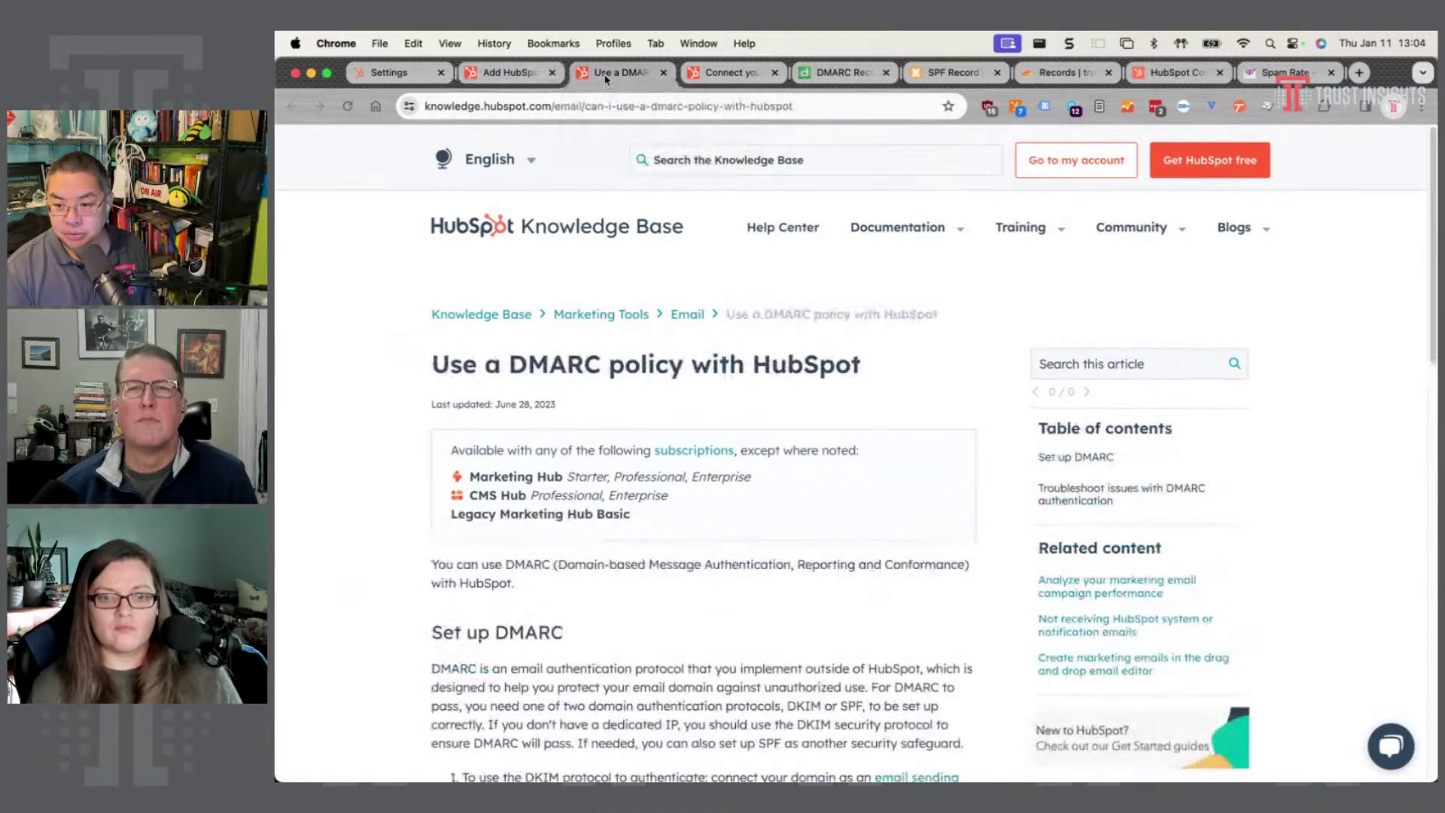
{"action": "left_click", "coordinate": [519, 72]}
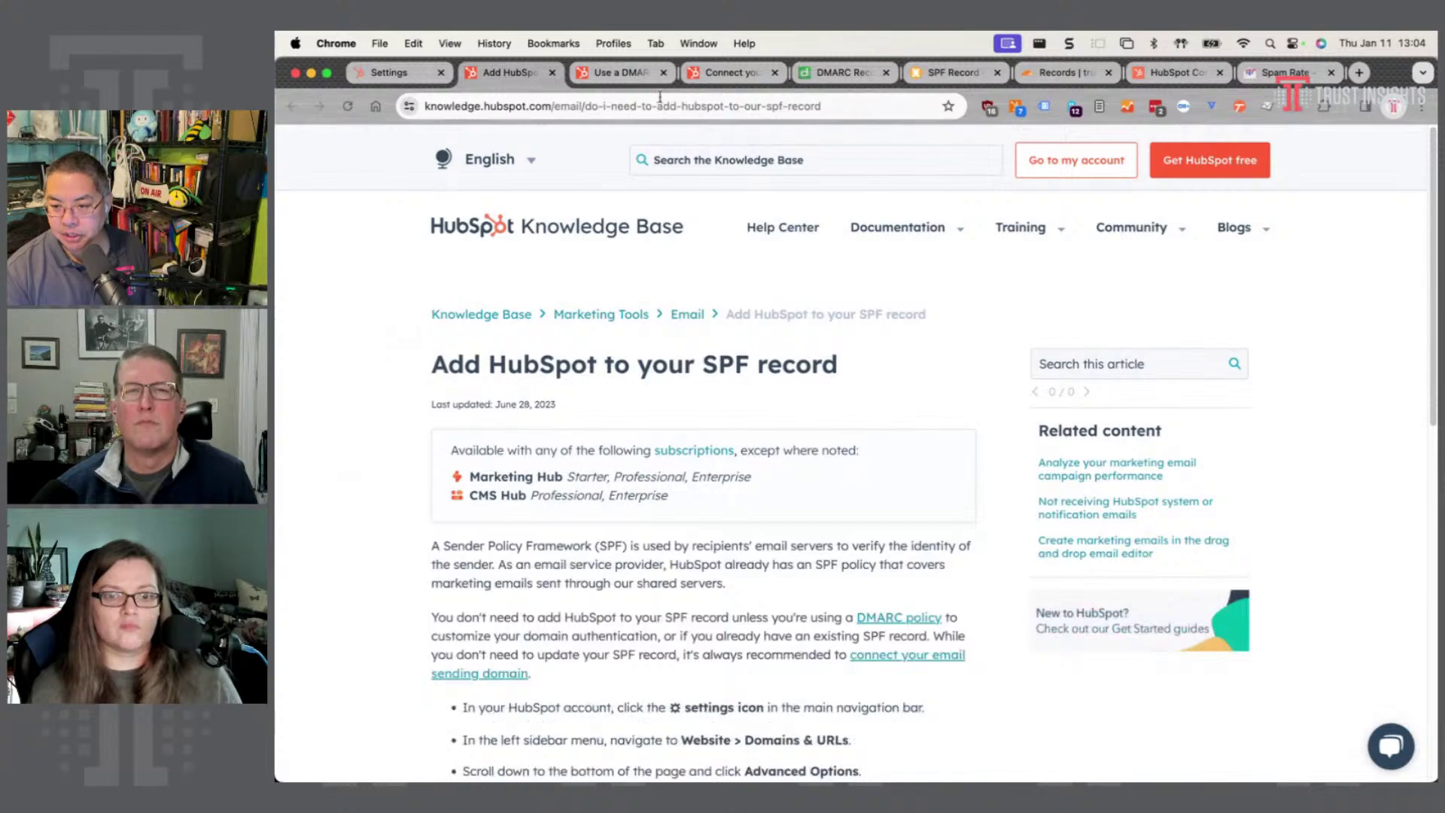
{"action": "left_click", "coordinate": [708, 74]}
{"action": "scroll", "coordinate": [727, 147], "scroll_direction": "up", "scroll_amount": 10}
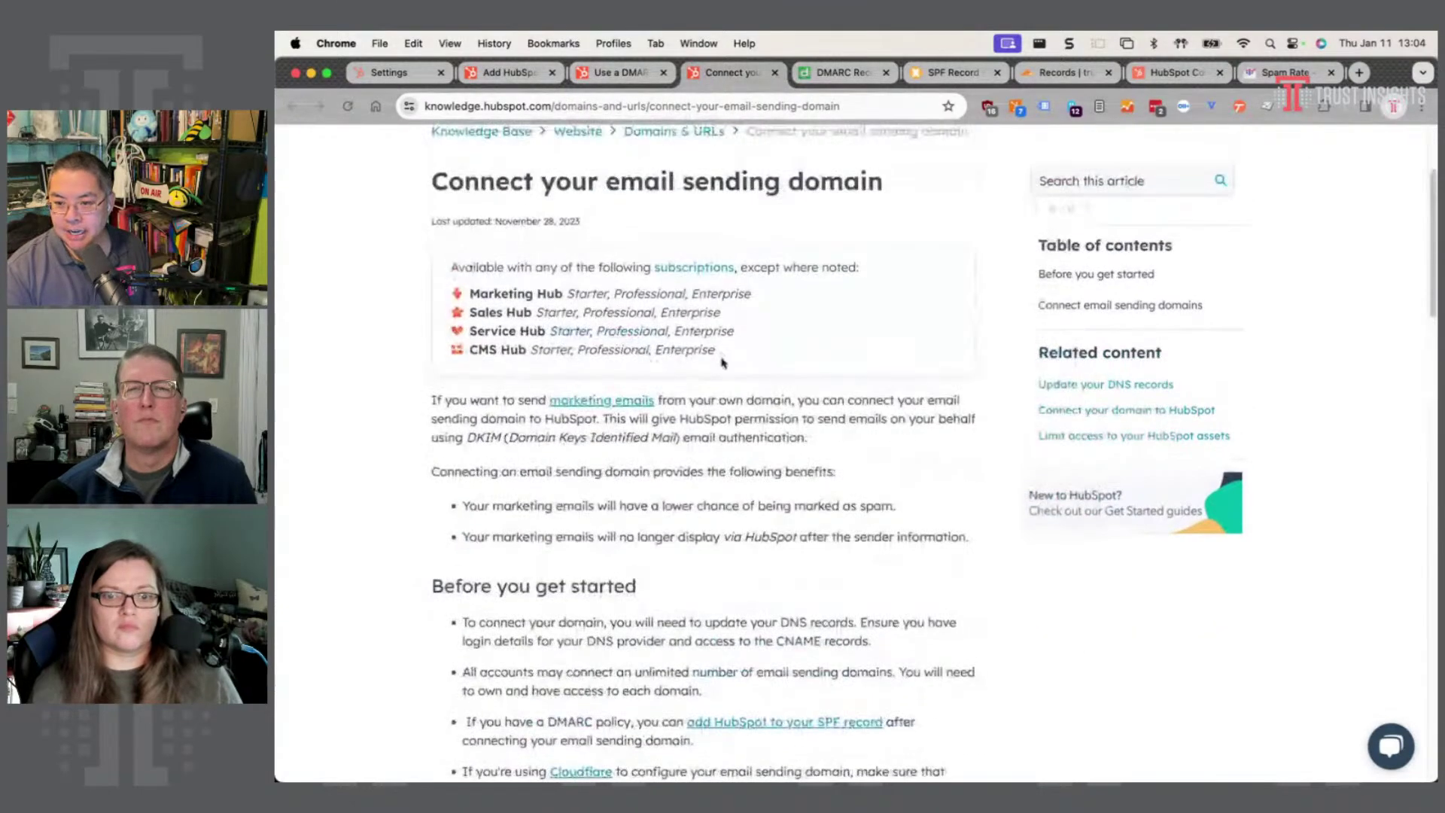
{"action": "scroll", "coordinate": [762, 225], "scroll_direction": "down", "scroll_amount": 4}
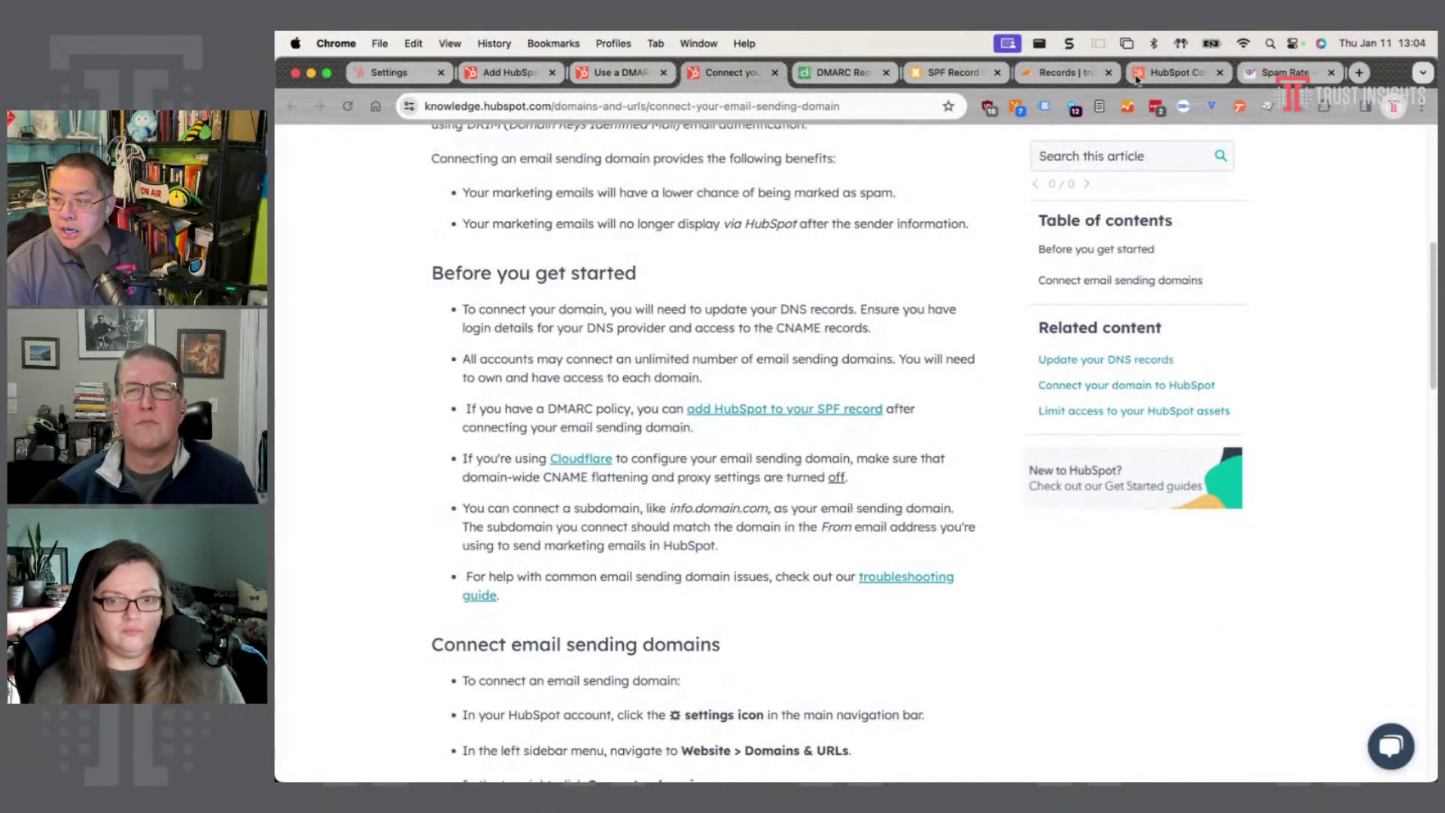
{"action": "left_click", "coordinate": [1140, 74]}
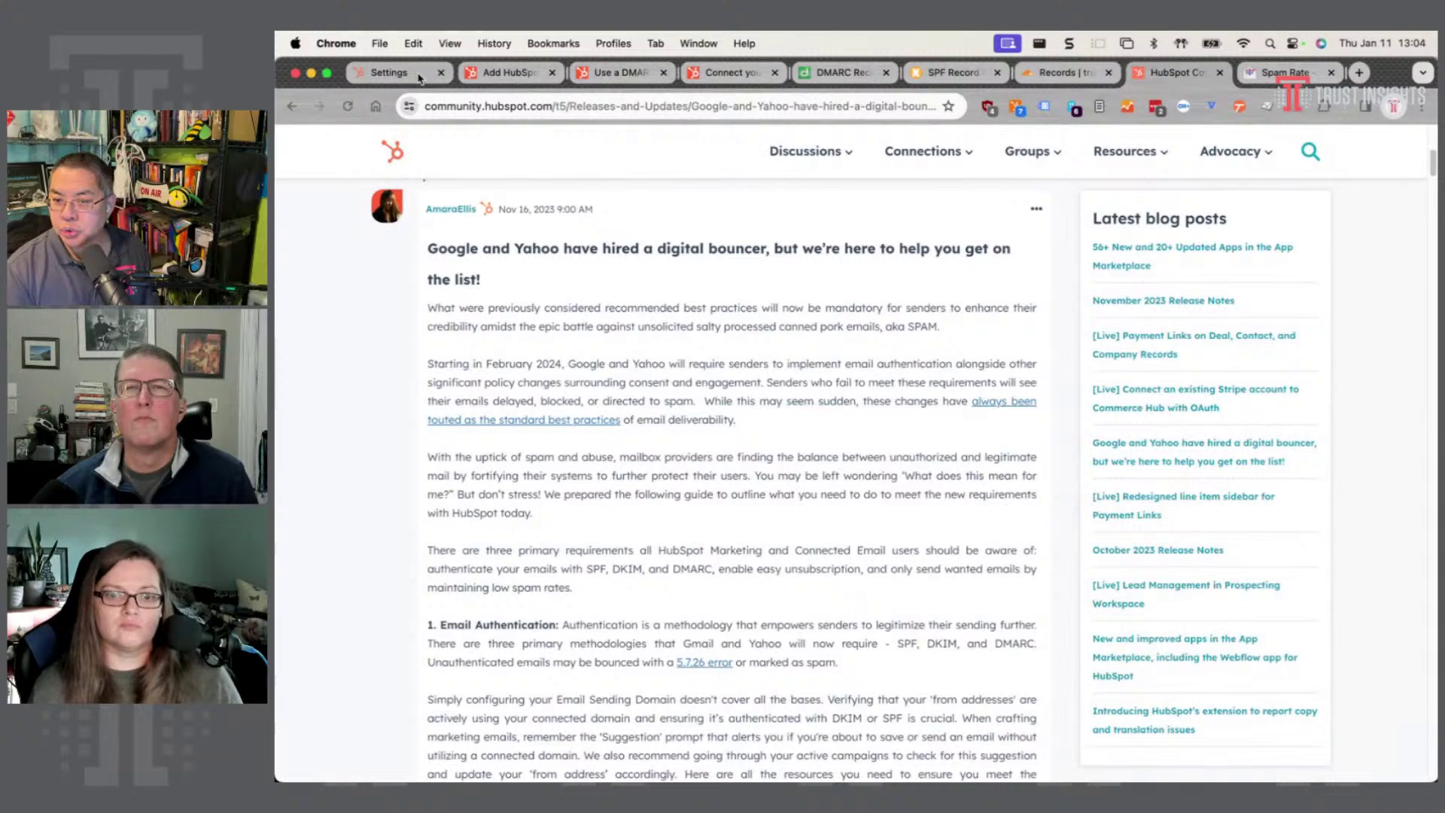
{"action": "left_click", "coordinate": [406, 73]}
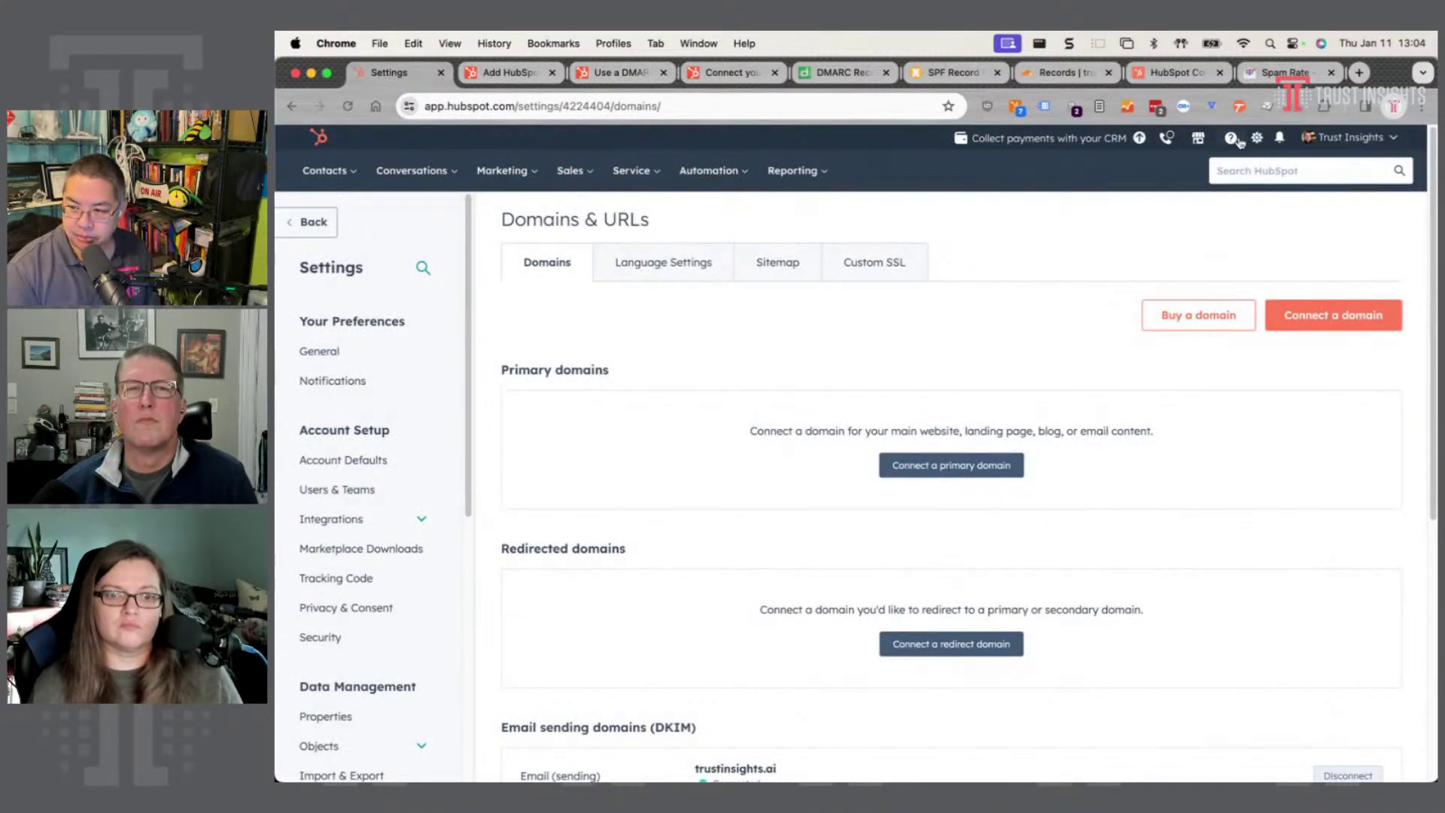
- Reload Domains & URLs and connect trustinsights.ai for Email Sending using the autofilled sending address
{"action": "scroll", "coordinate": [348, 291], "scroll_direction": "down", "scroll_amount": 8}
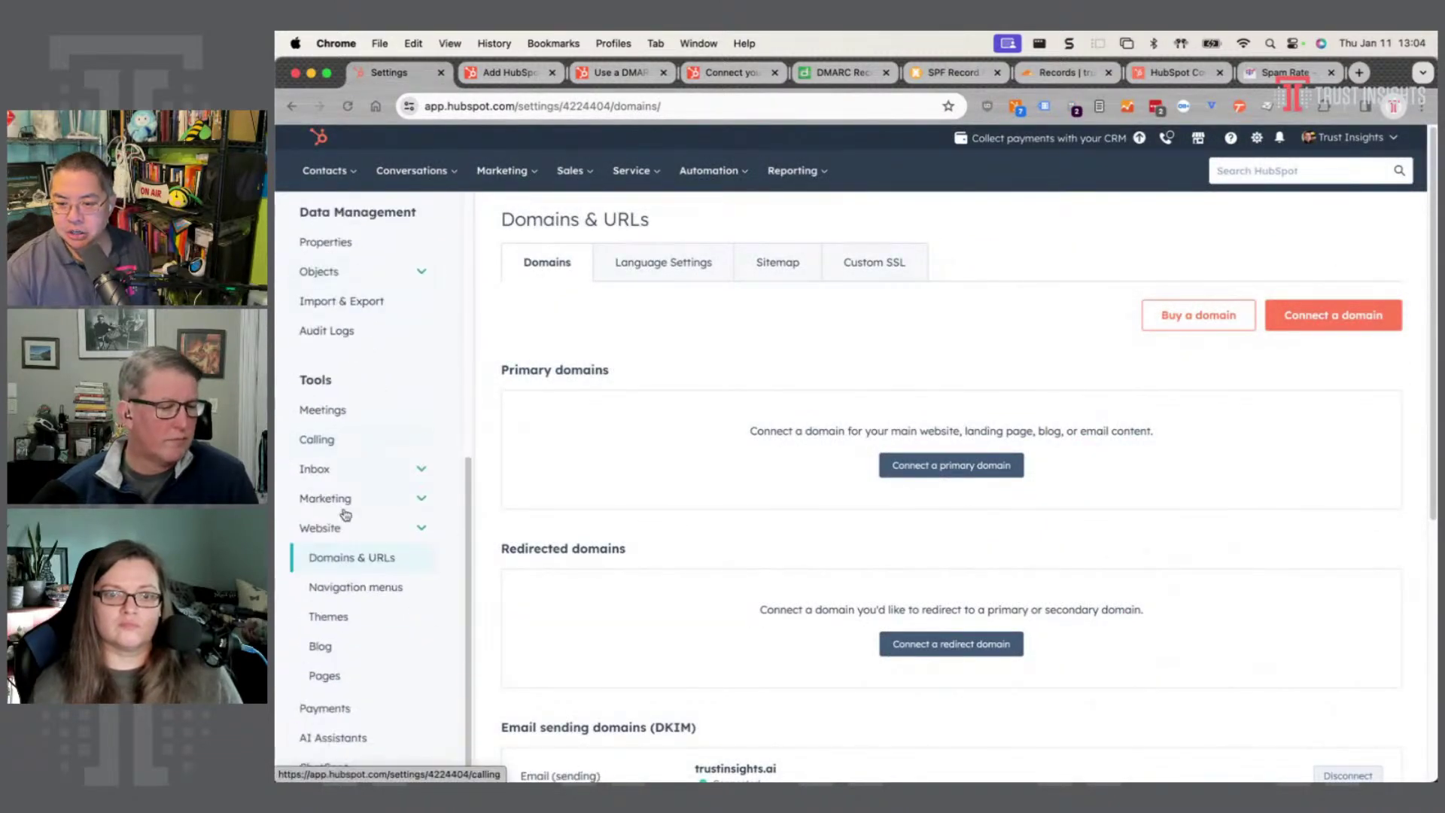
{"action": "left_click", "coordinate": [335, 561]}
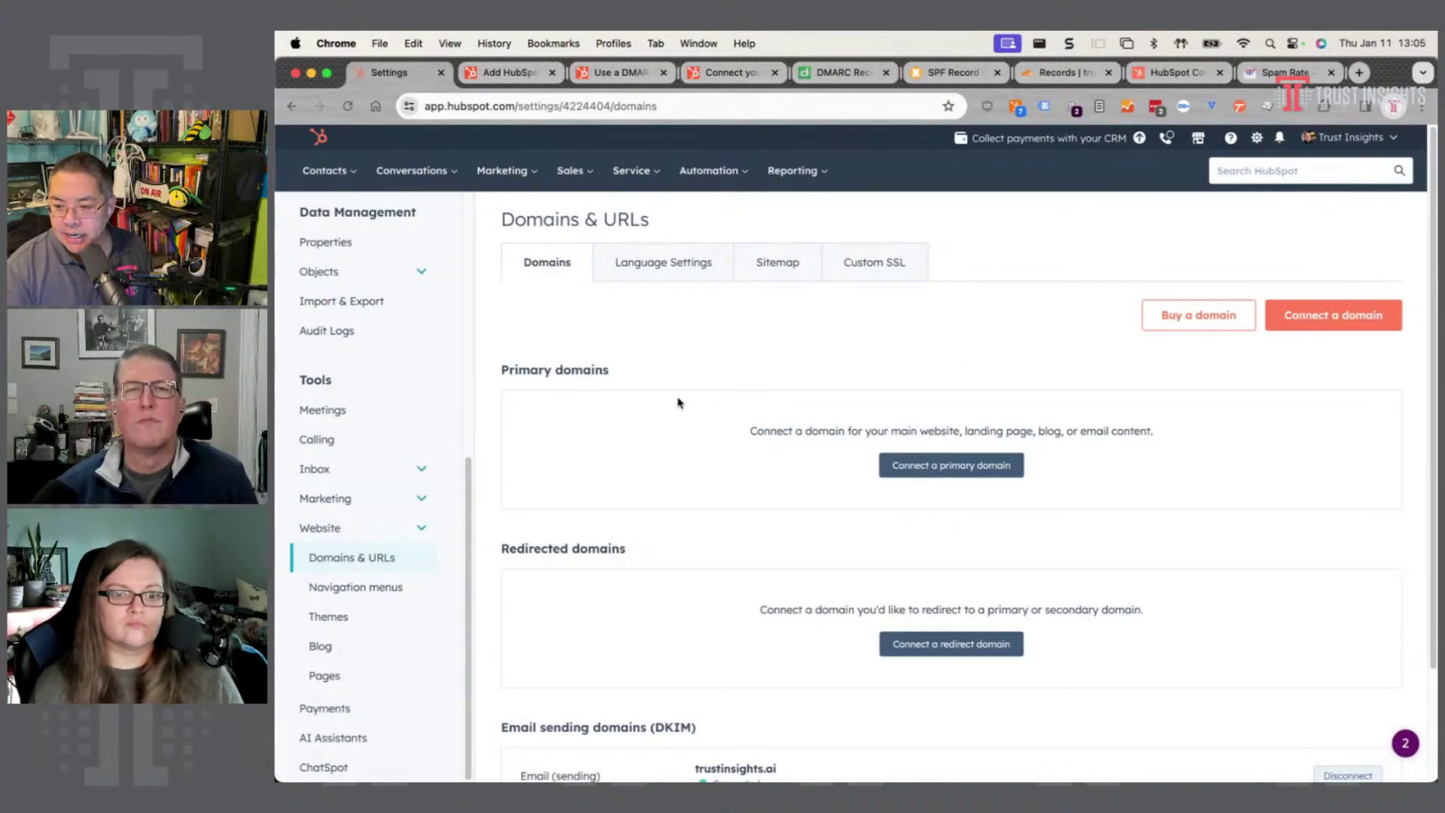
{"action": "scroll", "coordinate": [680, 403], "scroll_direction": "down", "scroll_amount": 1}
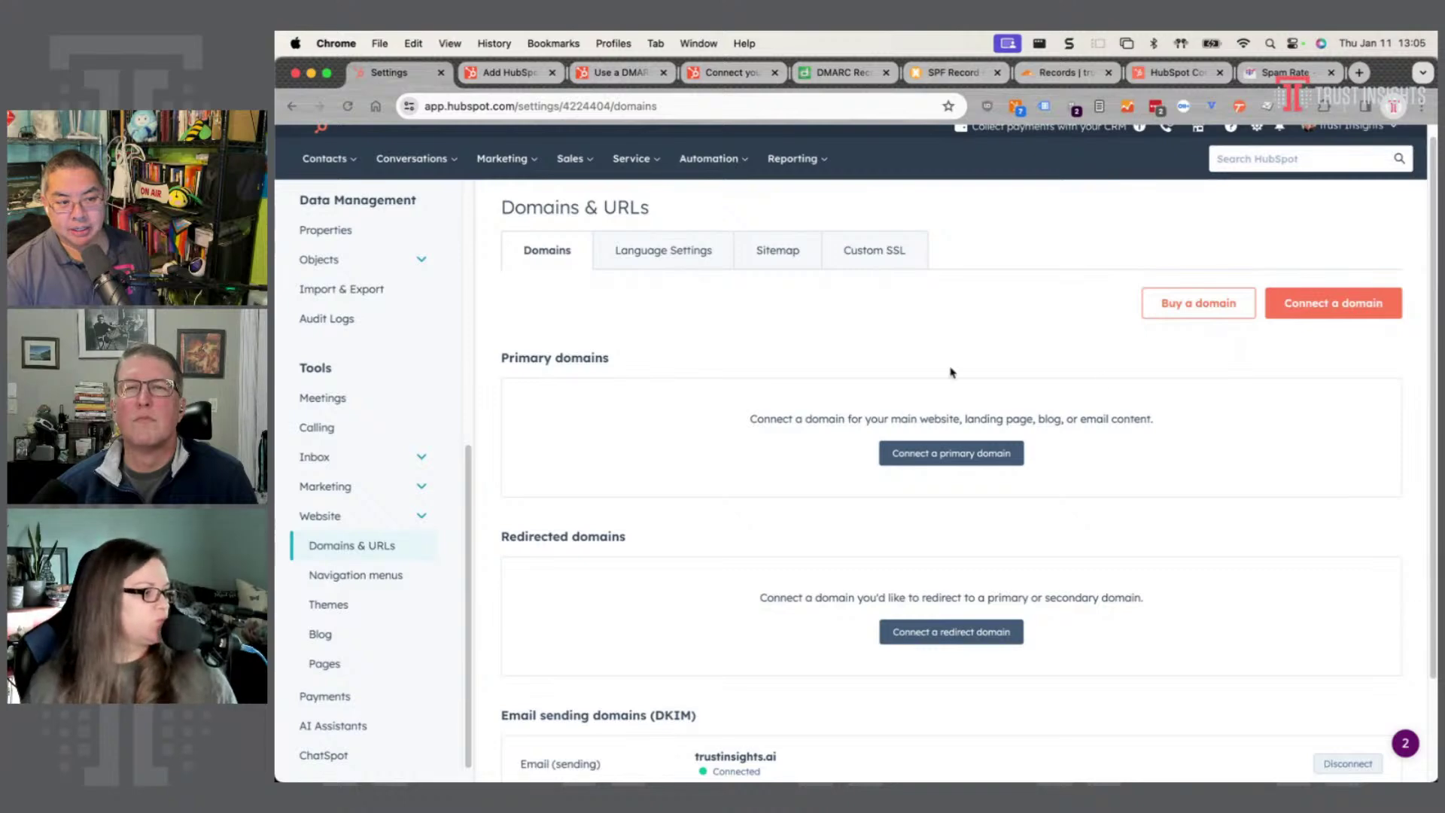
{"action": "left_click", "coordinate": [1299, 305]}
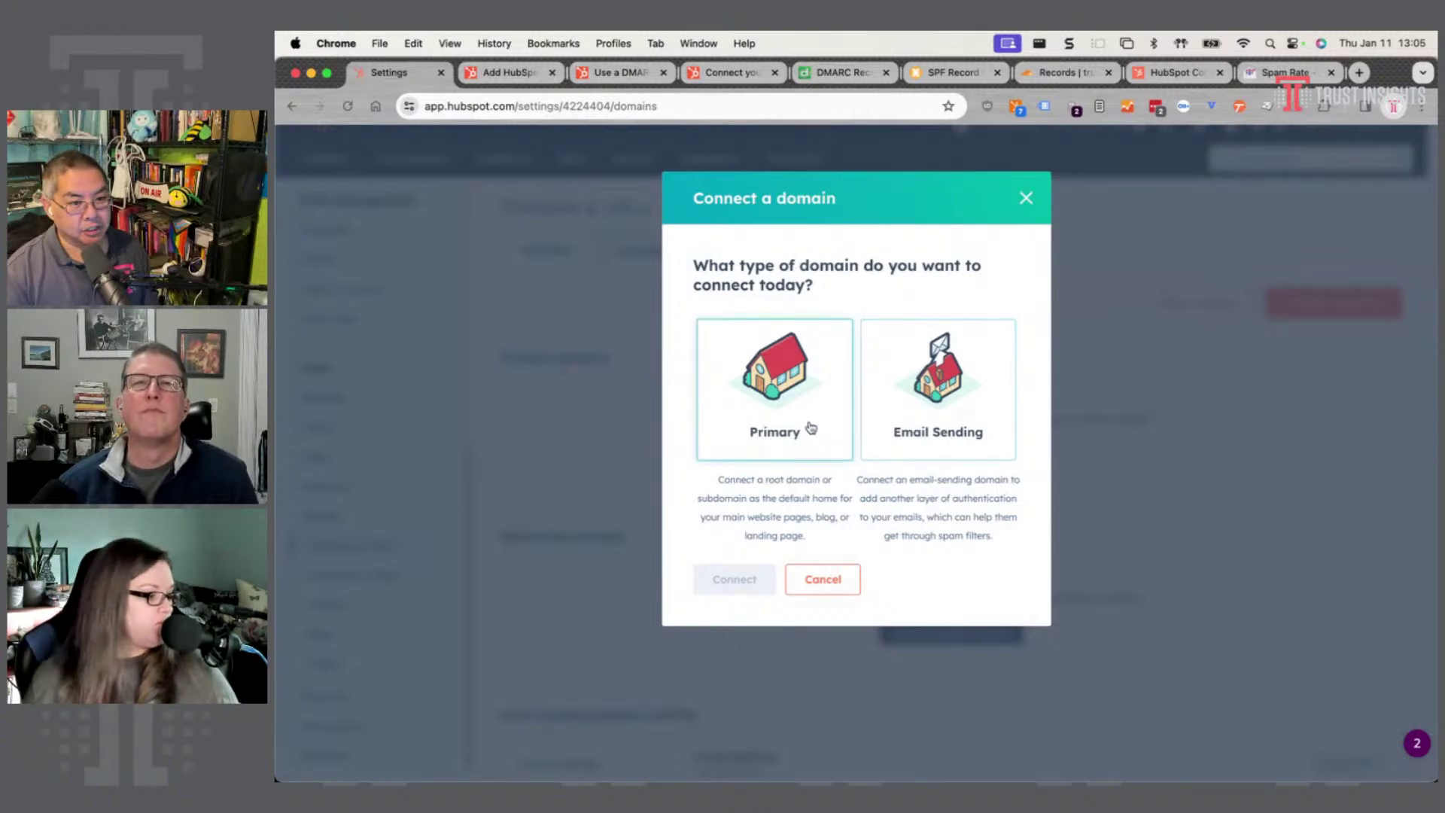
{"action": "left_click", "coordinate": [941, 370]}
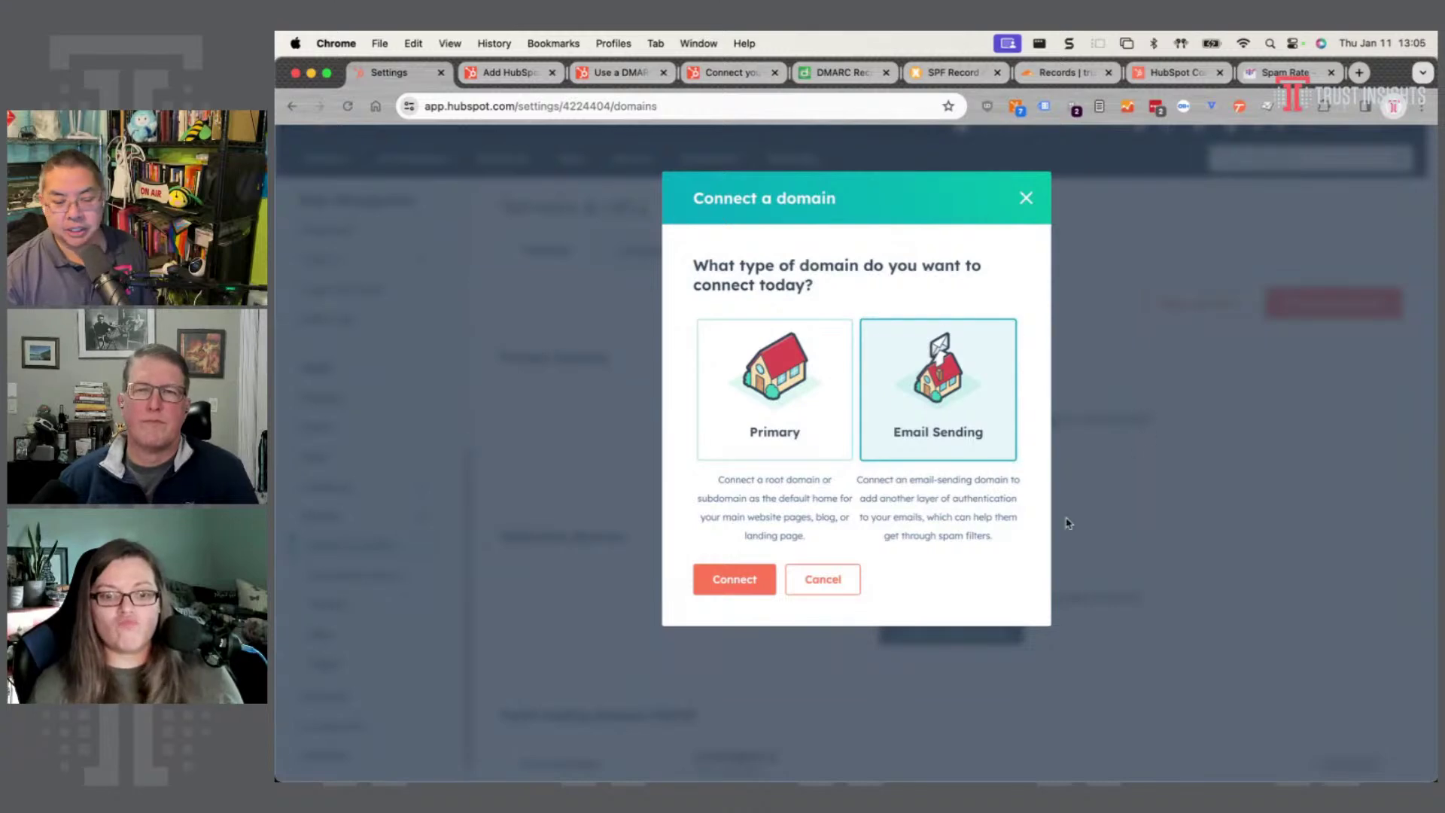
{"action": "left_click", "coordinate": [736, 579]}
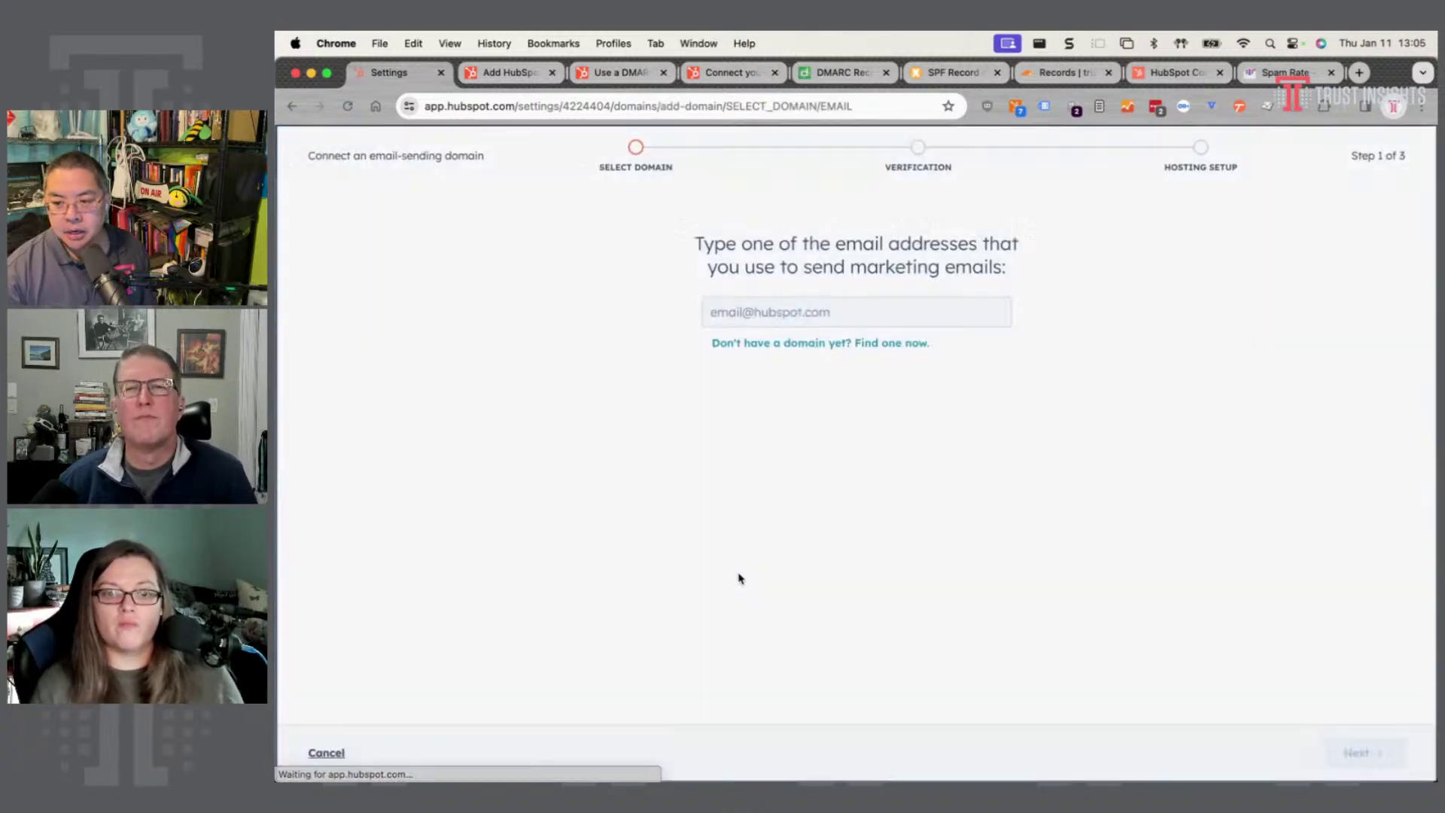
{"action": "left_click", "coordinate": [844, 310]}
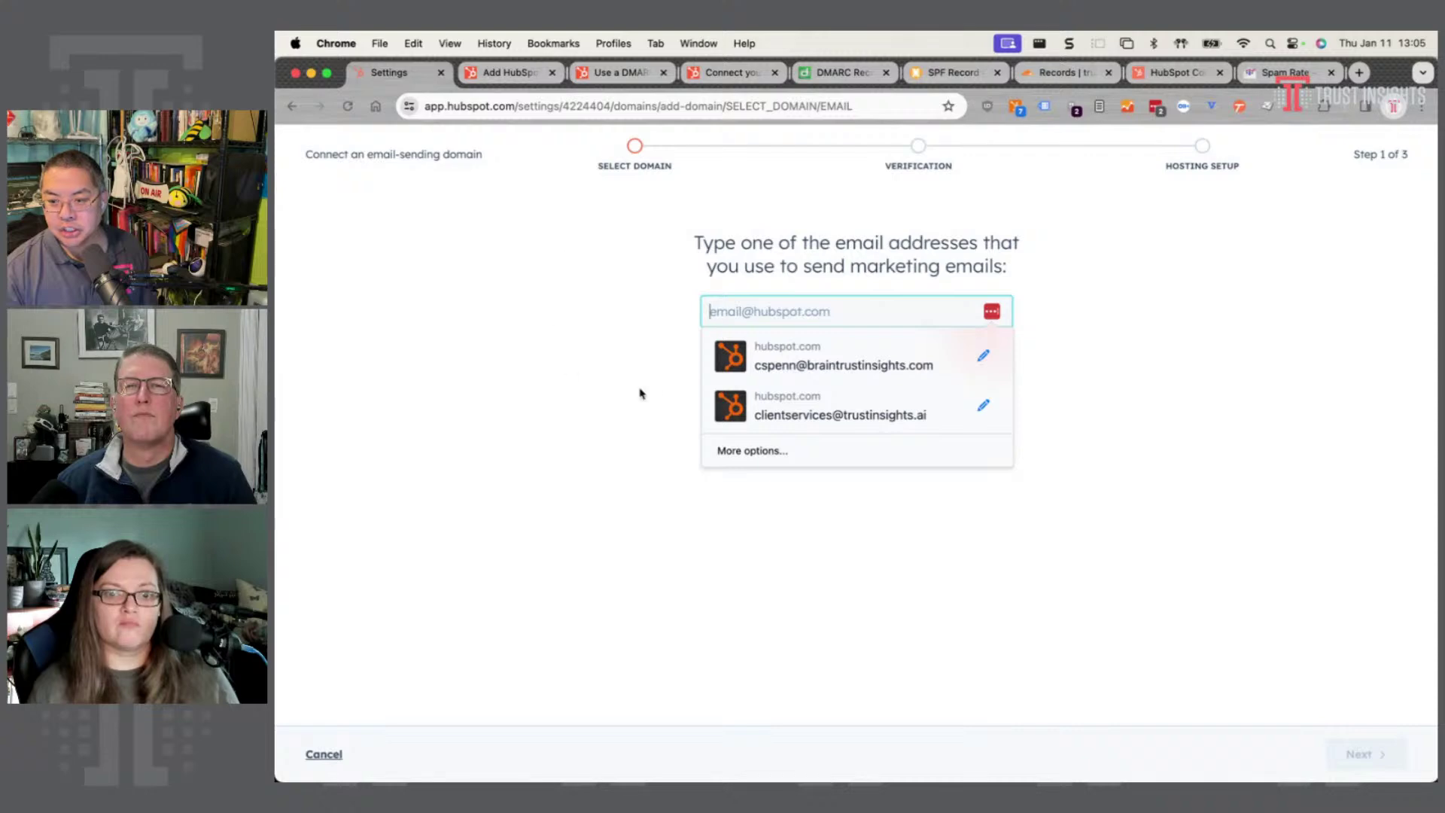
{"action": "left_click", "coordinate": [761, 410]}
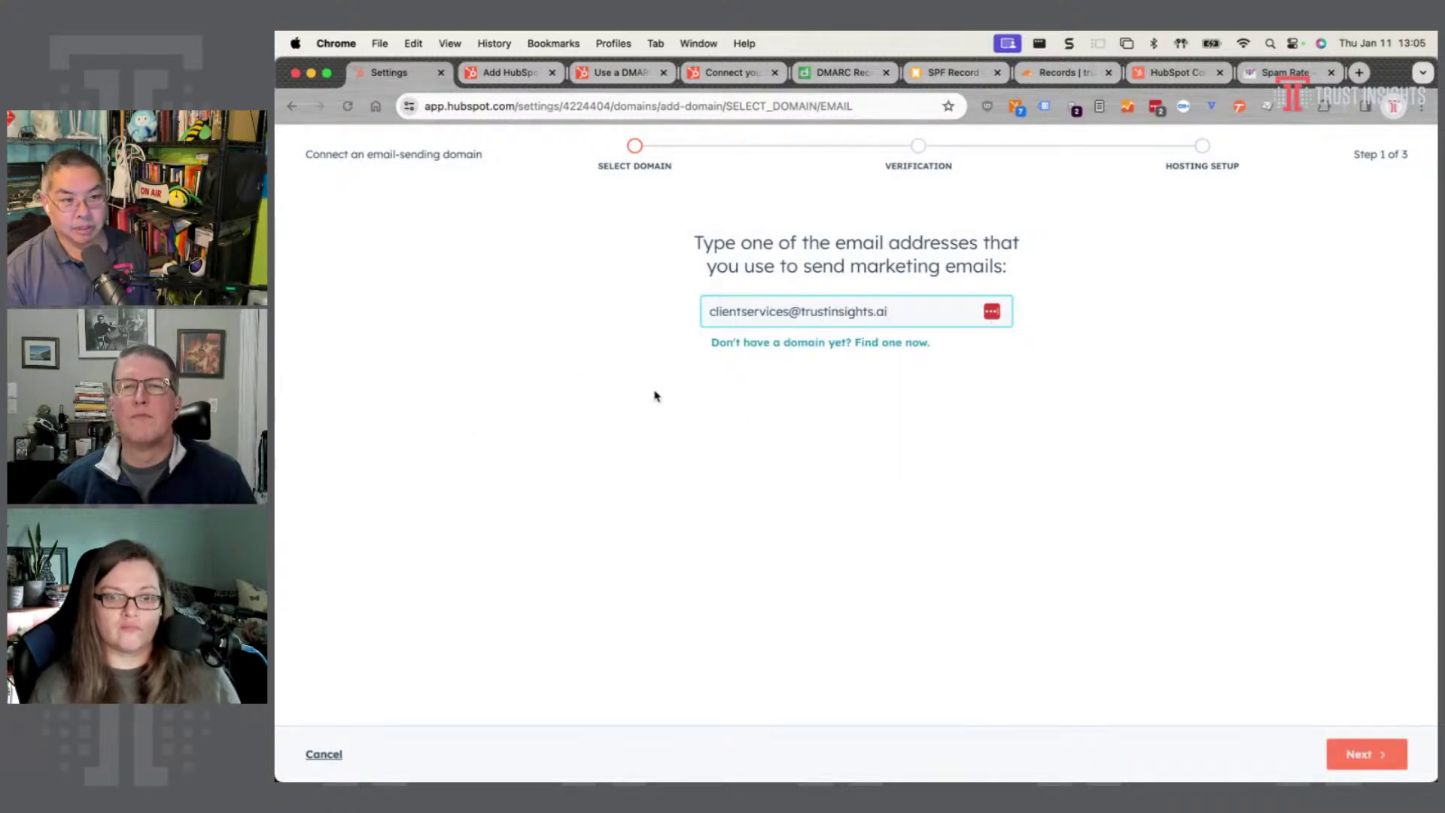
{"action": "left_click", "coordinate": [1355, 753]}
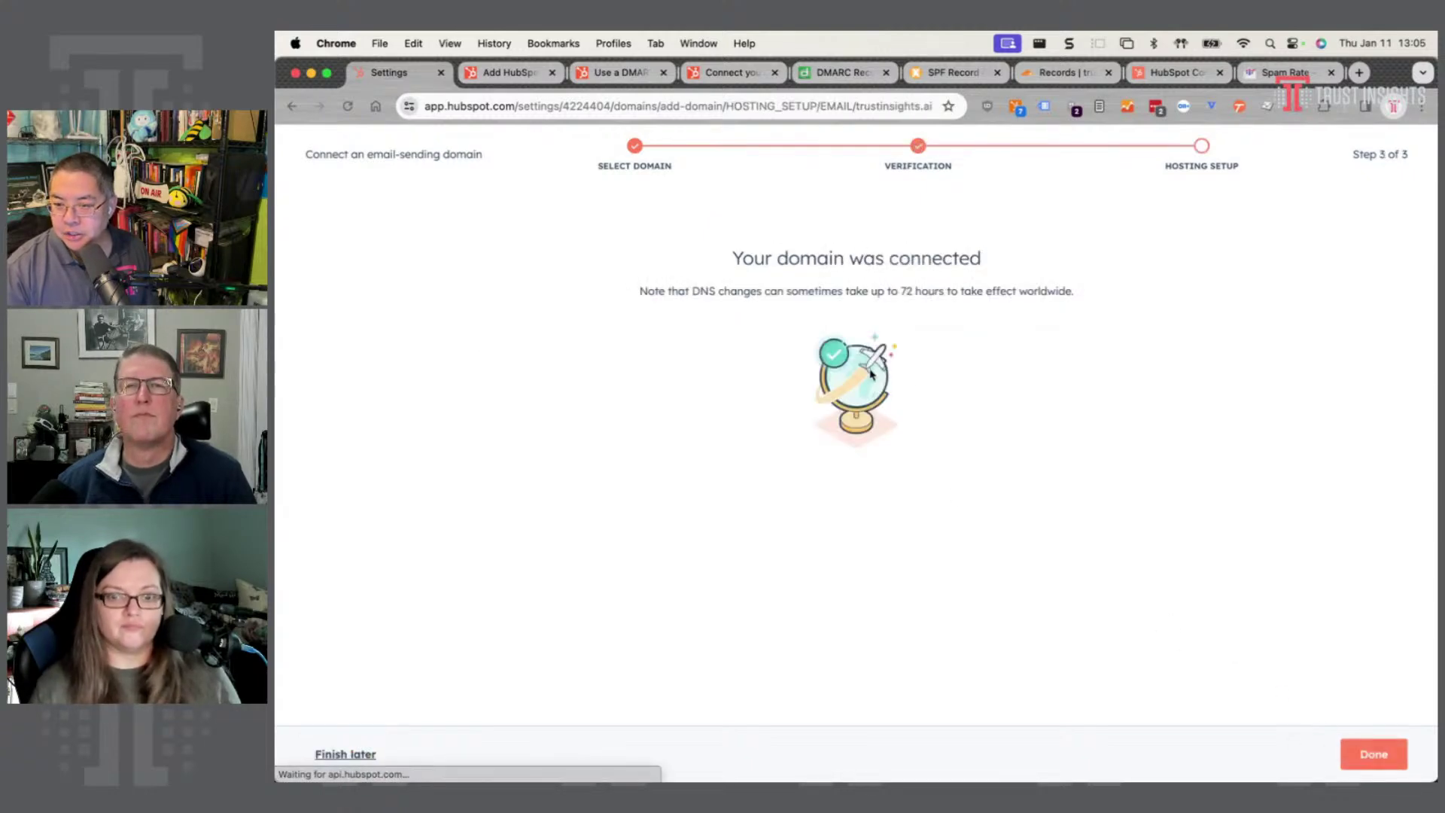
{"action": "left_click", "coordinate": [1374, 753]}
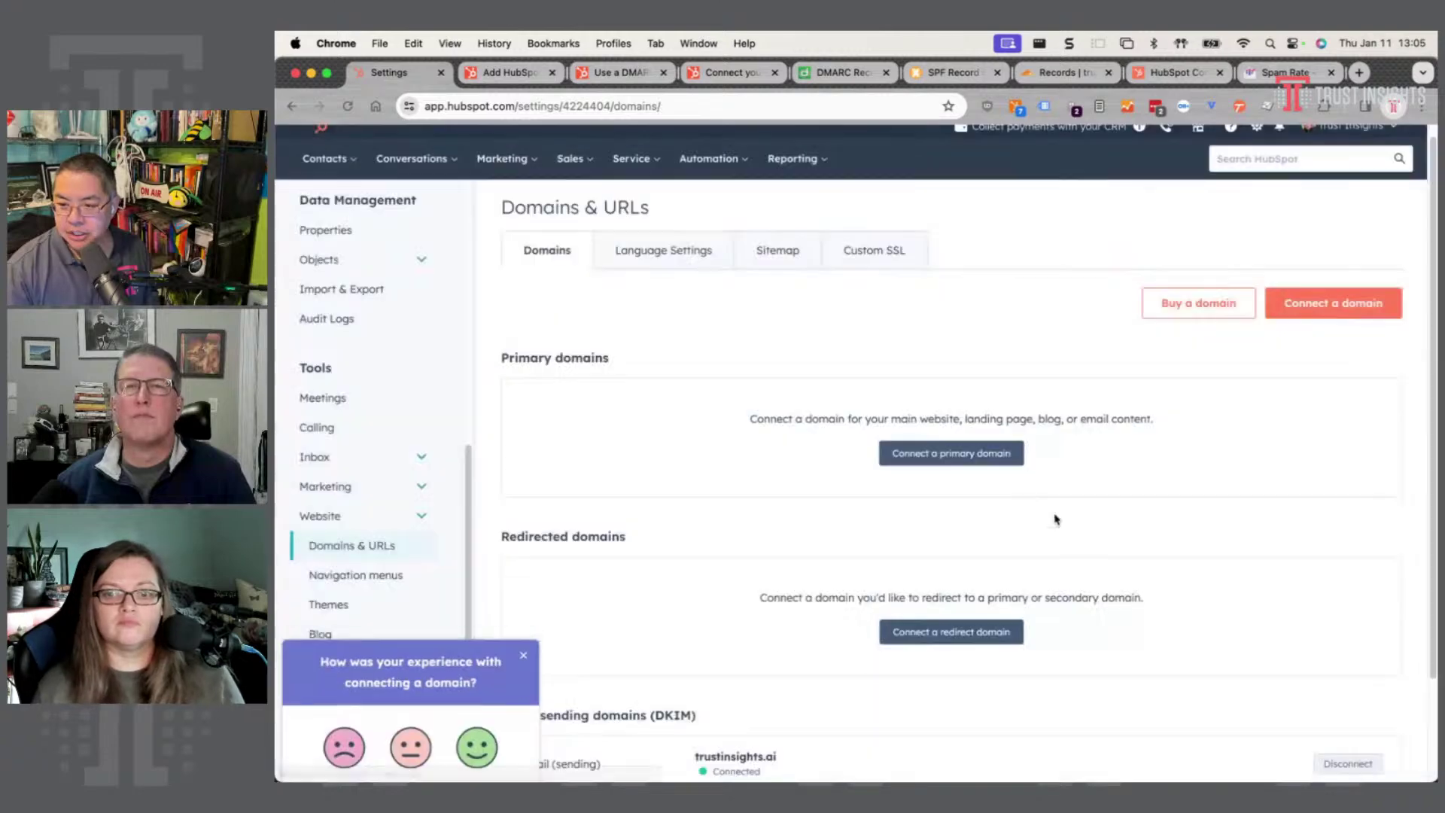
- Dismiss the survey, expand Advanced options, and copy HubSpot's SPF record value
{"action": "scroll", "coordinate": [1106, 530], "scroll_direction": "down", "scroll_amount": 3}
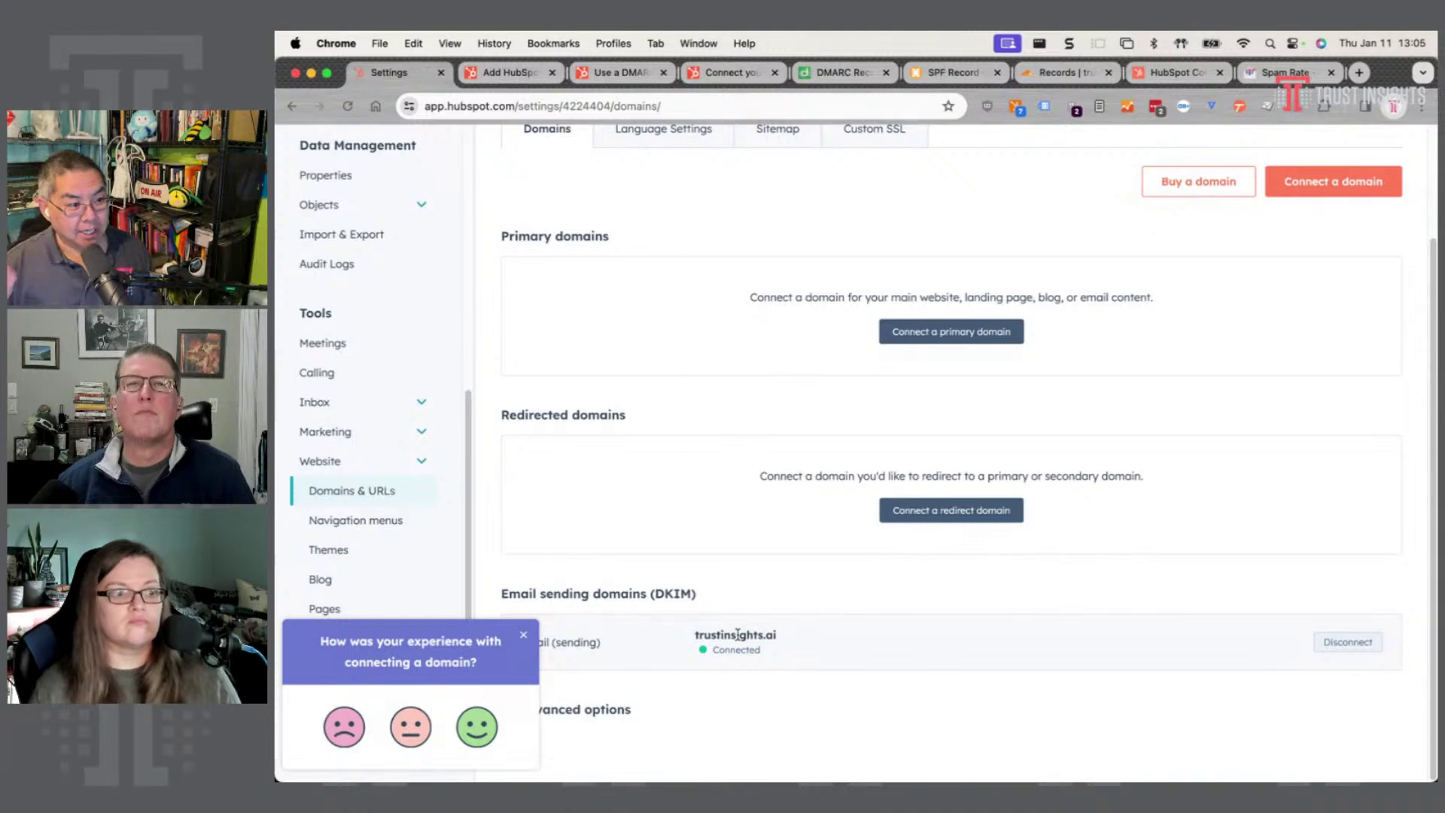
{"action": "left_click", "coordinate": [521, 637]}
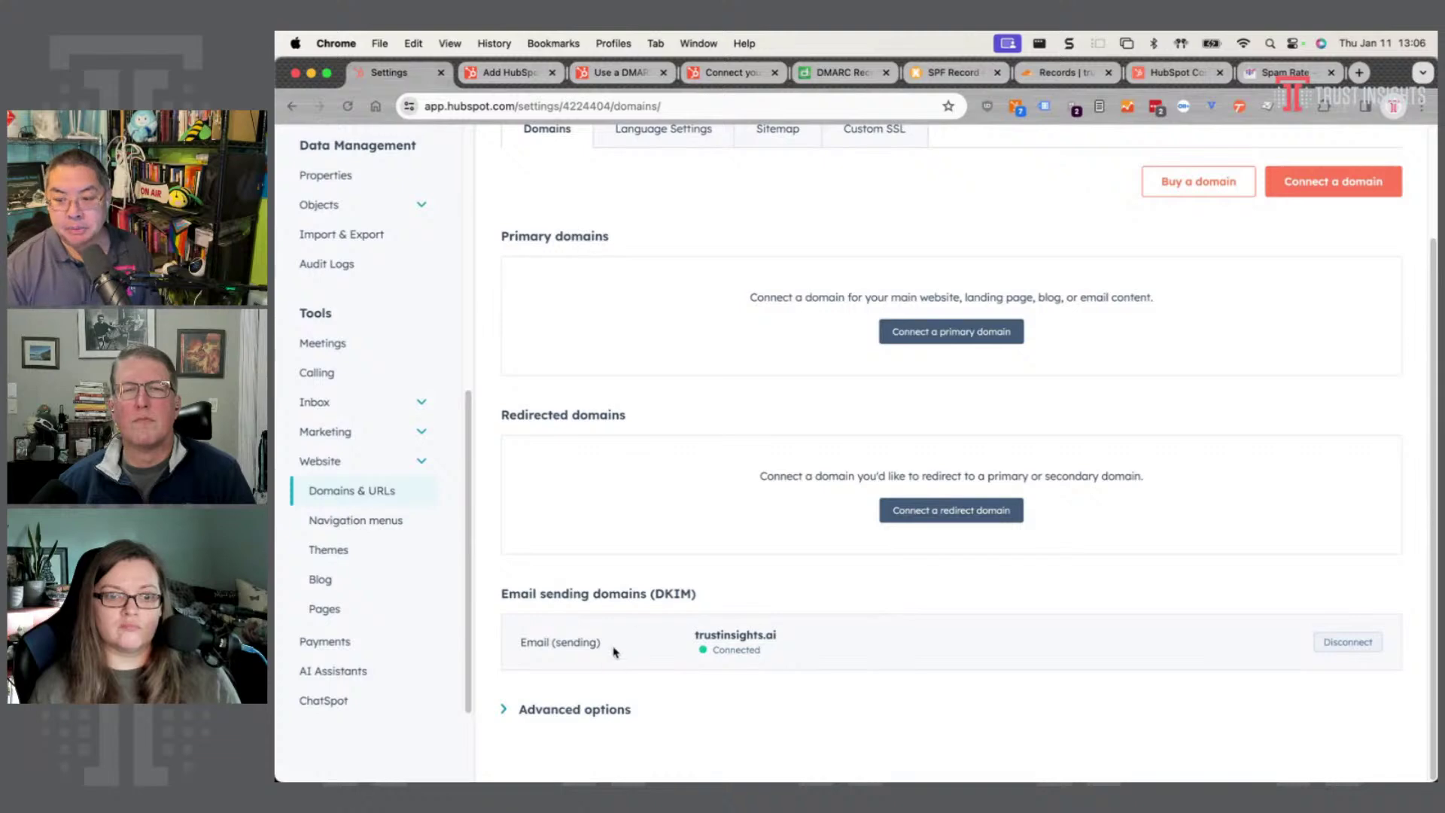
{"action": "left_click", "coordinate": [579, 709]}
{"action": "scroll", "coordinate": [583, 692], "scroll_direction": "down", "scroll_amount": 5}
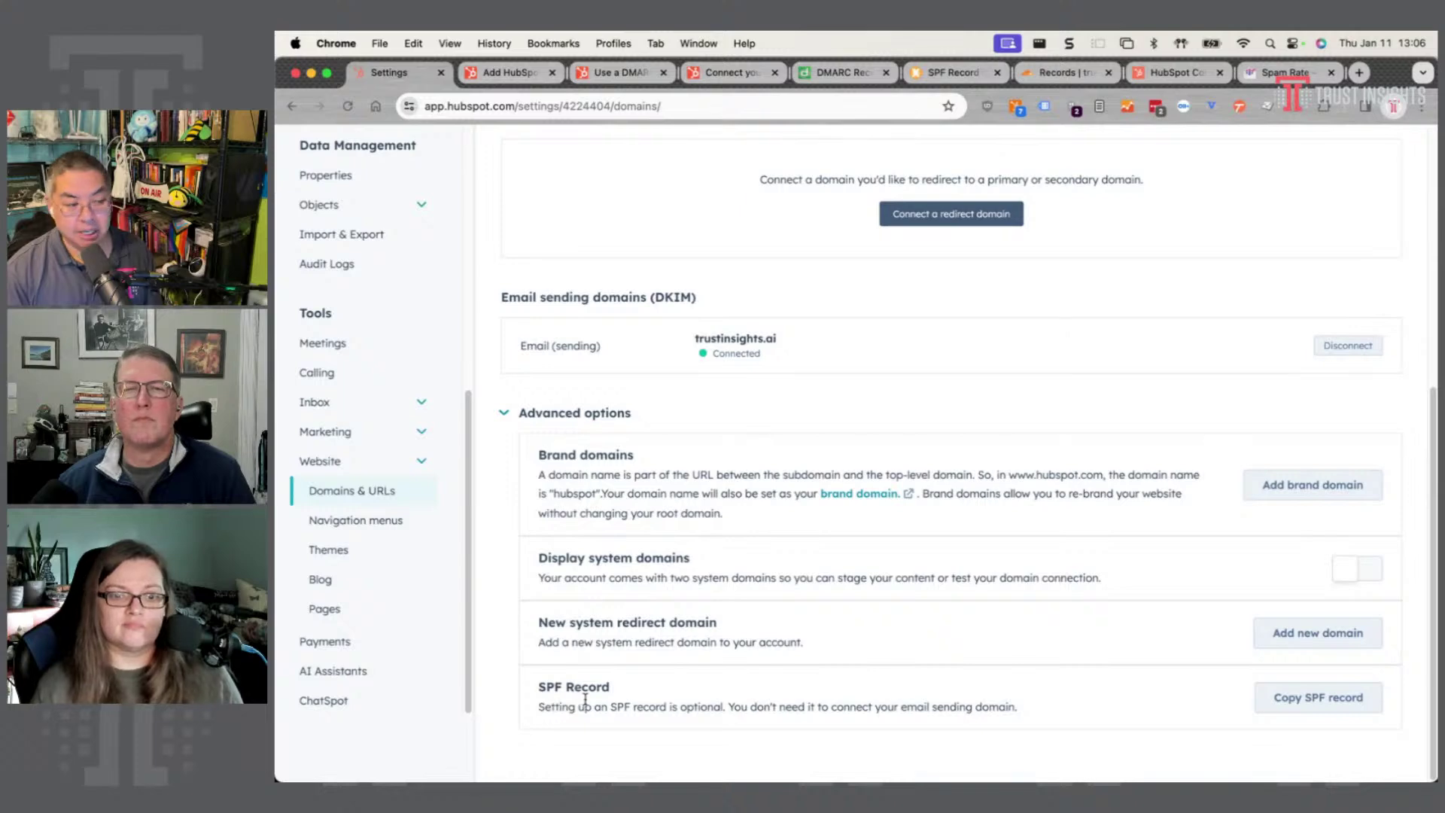
{"action": "left_click", "coordinate": [1316, 706]}
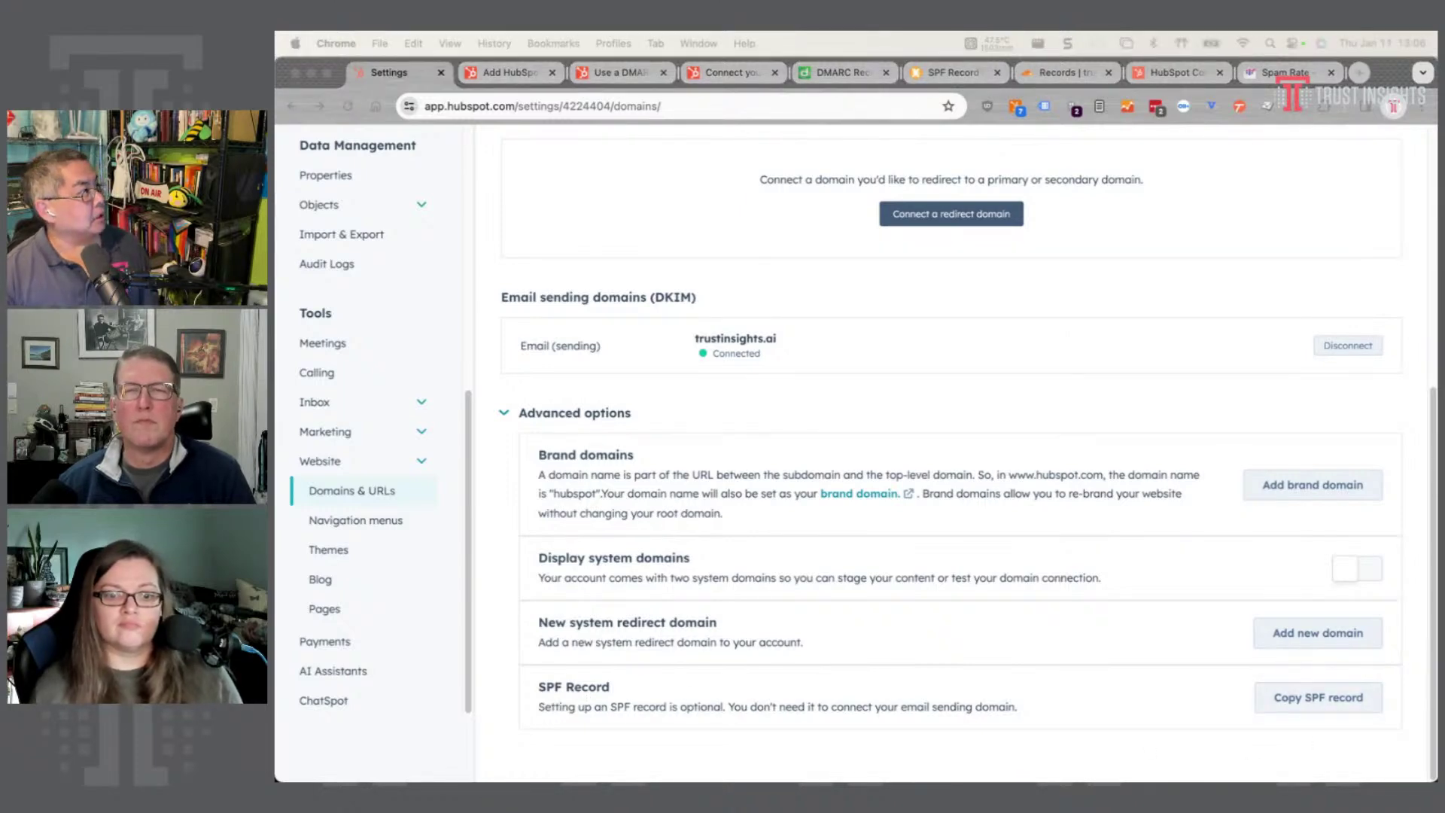
- Paste the copied spf07.hubspotemail.net SPF include into a new BBEdit document
{"action": "key", "text": "super+n"}
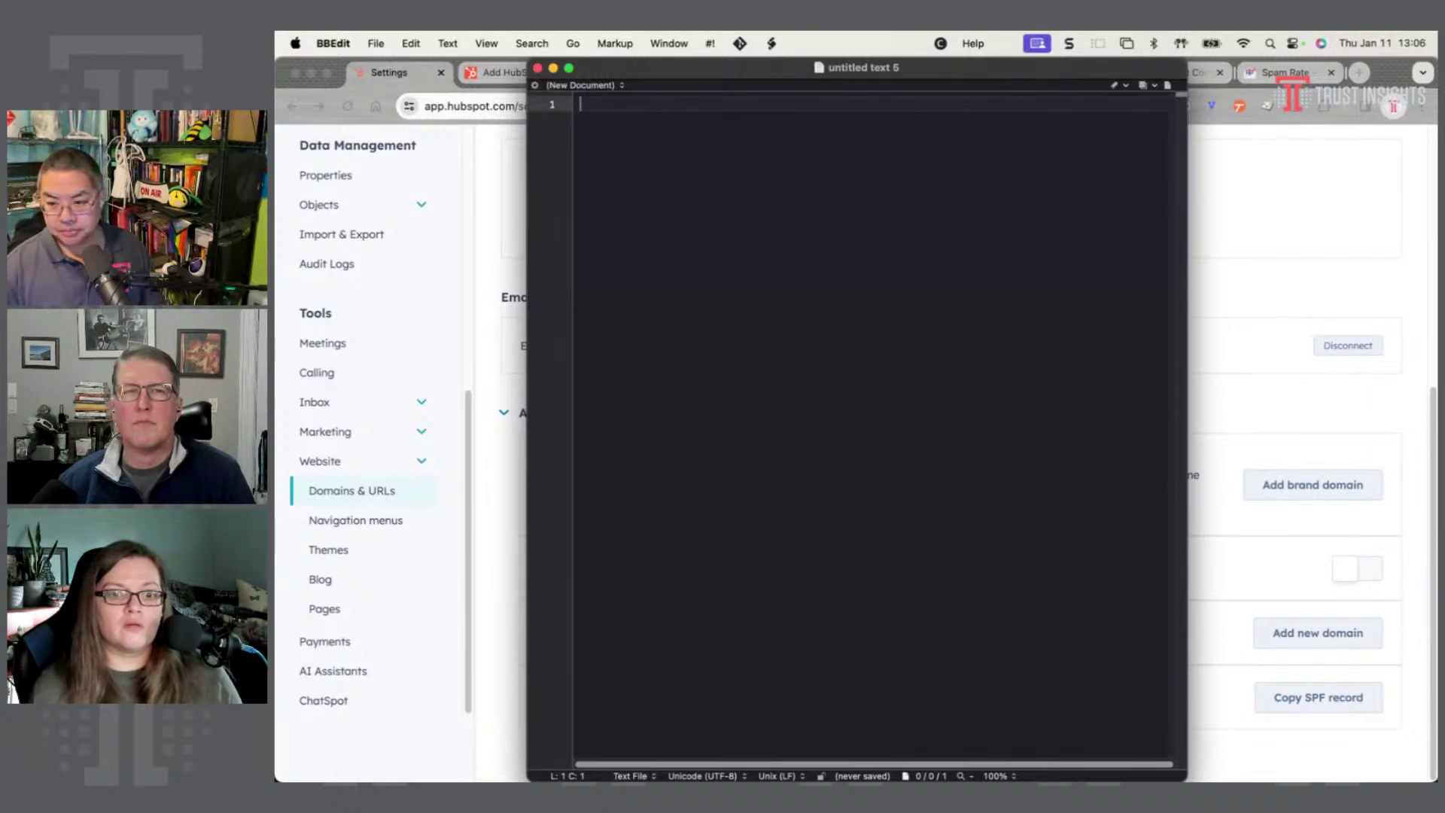
{"action": "key", "text": "super+v"}
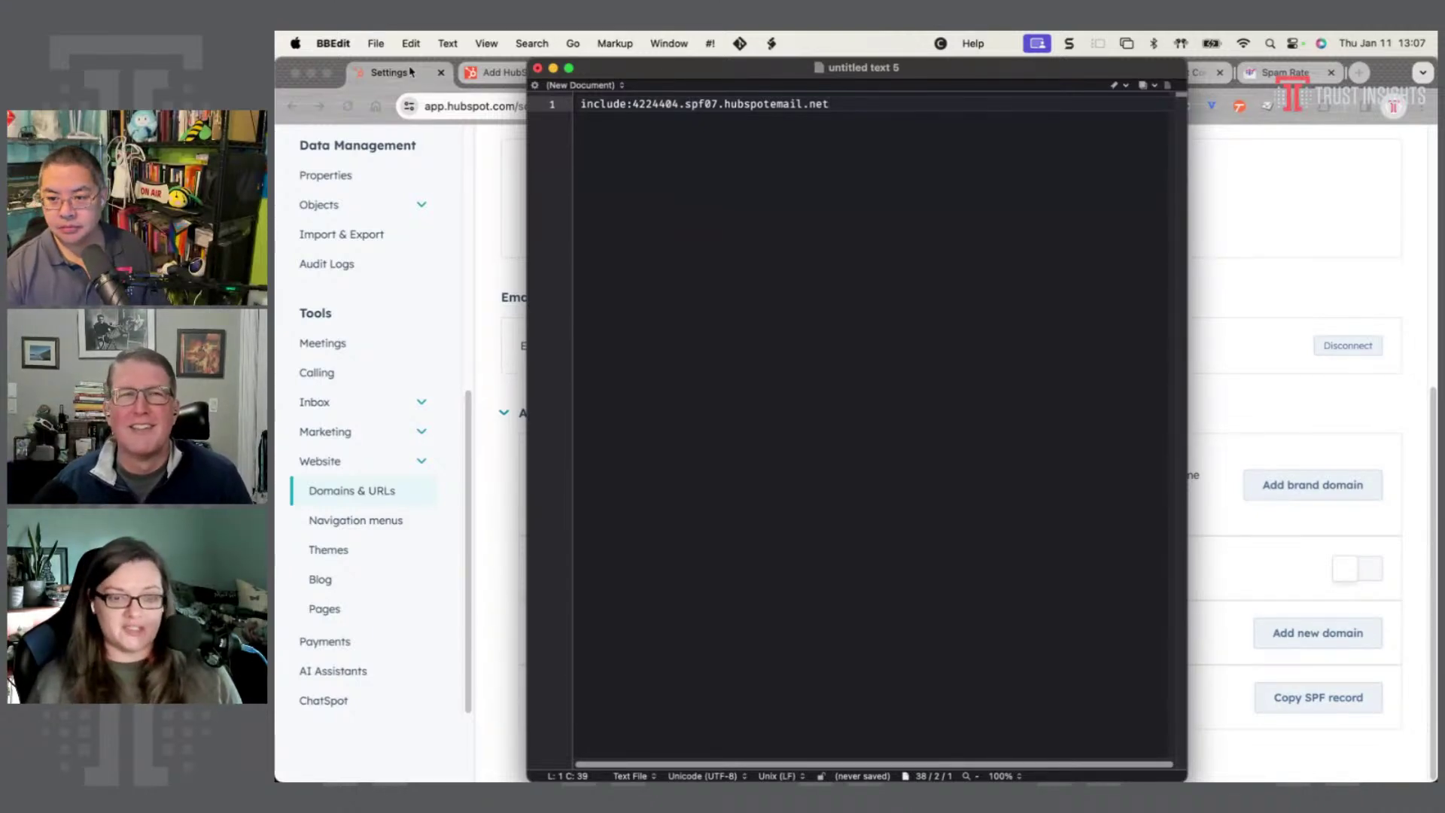
- Return to Chrome and switch to the MxToolbox SPF Record Generator tab
{"action": "left_click", "coordinate": [482, 72]}
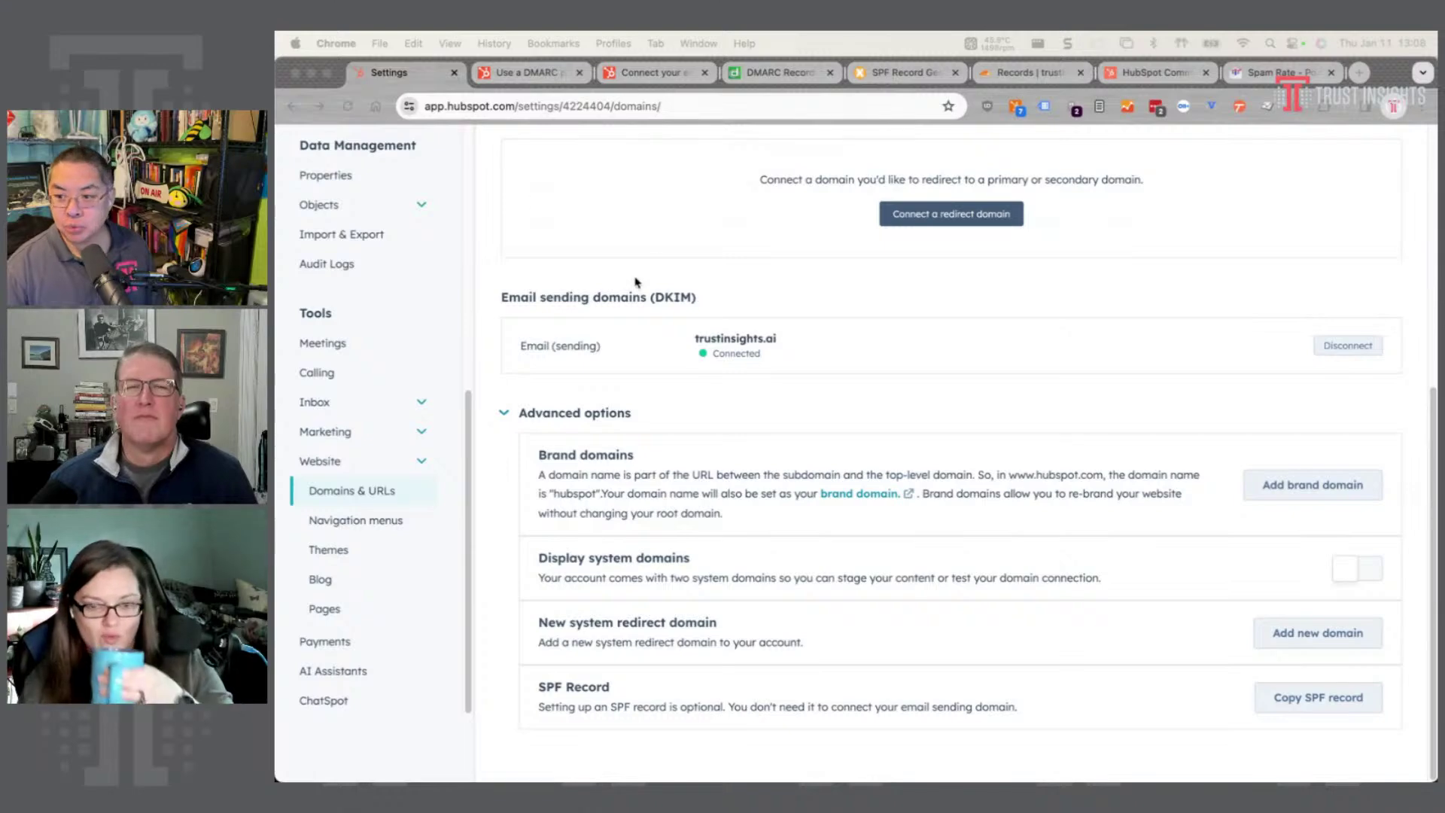
{"action": "left_click", "coordinate": [719, 200]}
{"action": "left_click", "coordinate": [894, 75]}
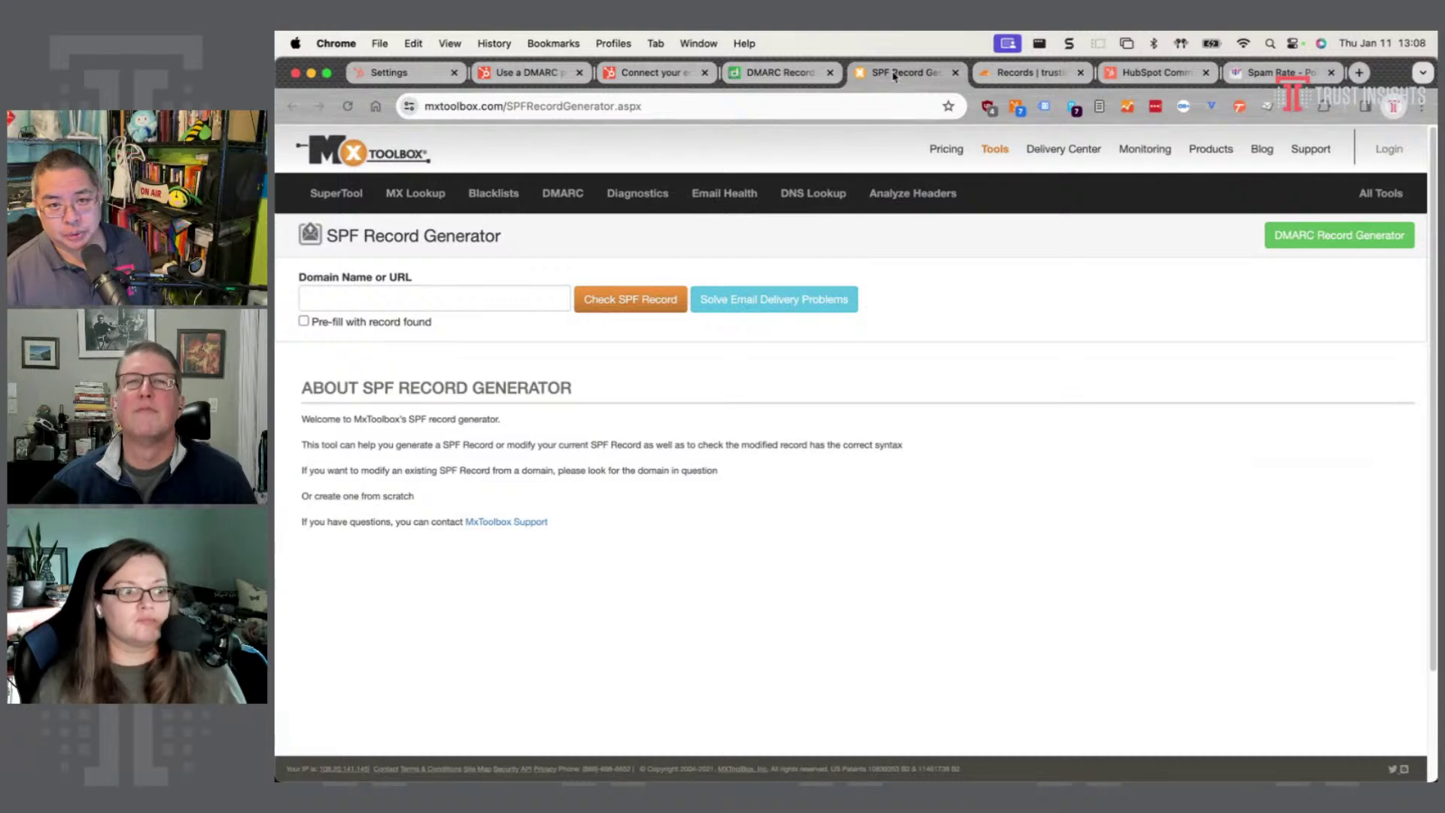
- Run the MxToolbox SPF record check for trustinsights.ai
{"action": "left_click", "coordinate": [453, 307]}
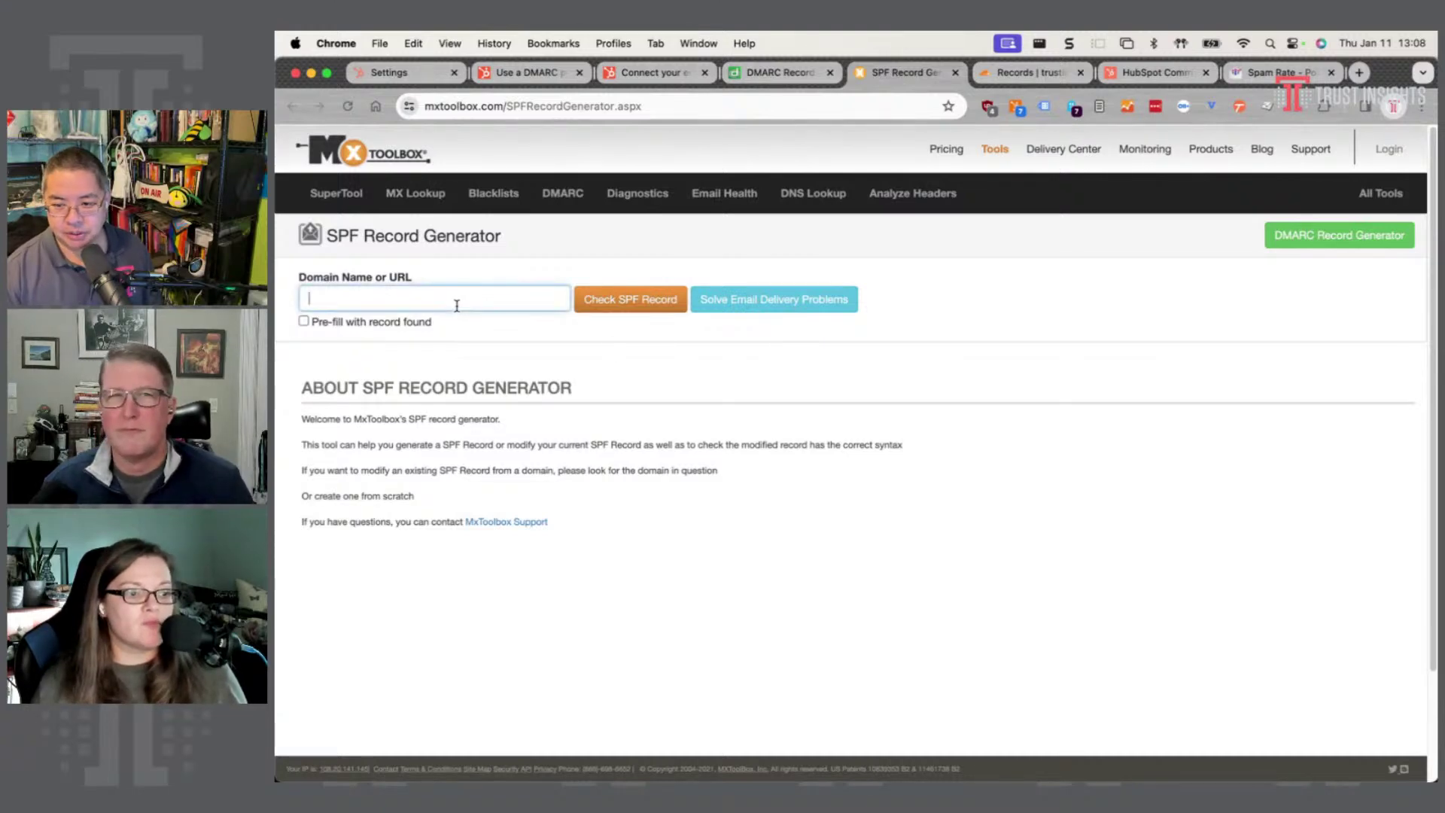
{"action": "type", "text": "trust"}
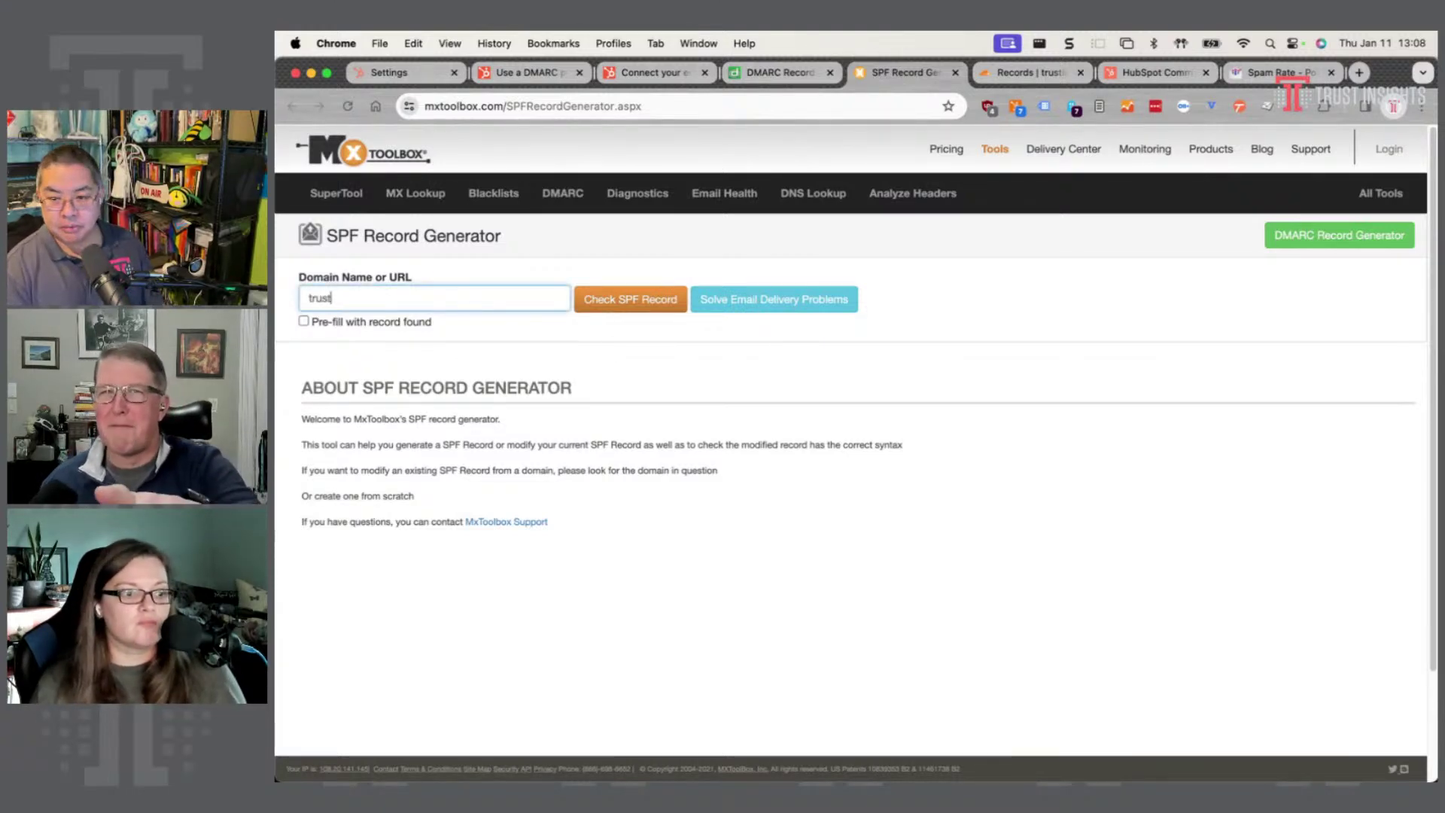
{"action": "type", "text": "insights.ai"}
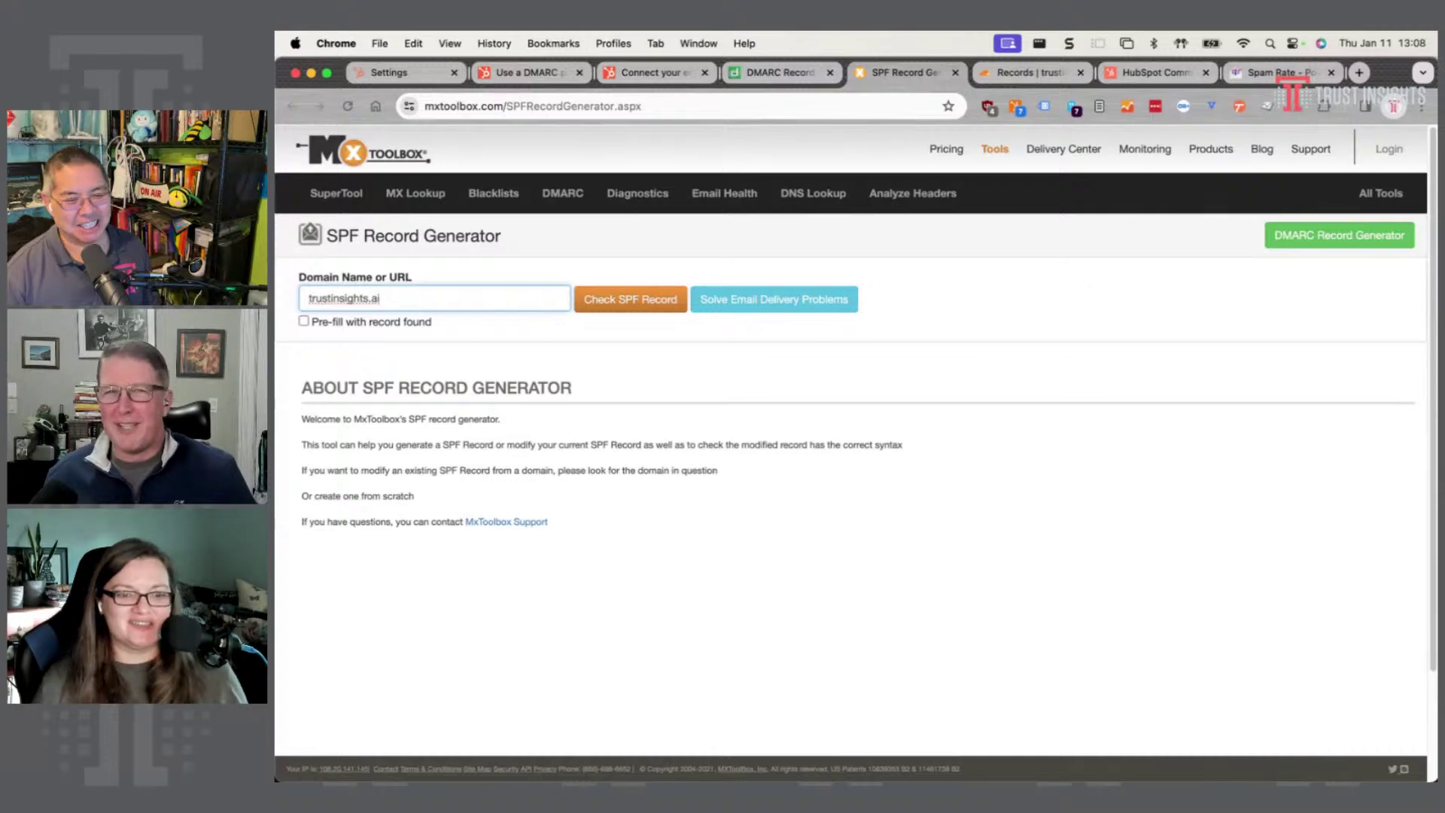
{"action": "left_click", "coordinate": [649, 304]}
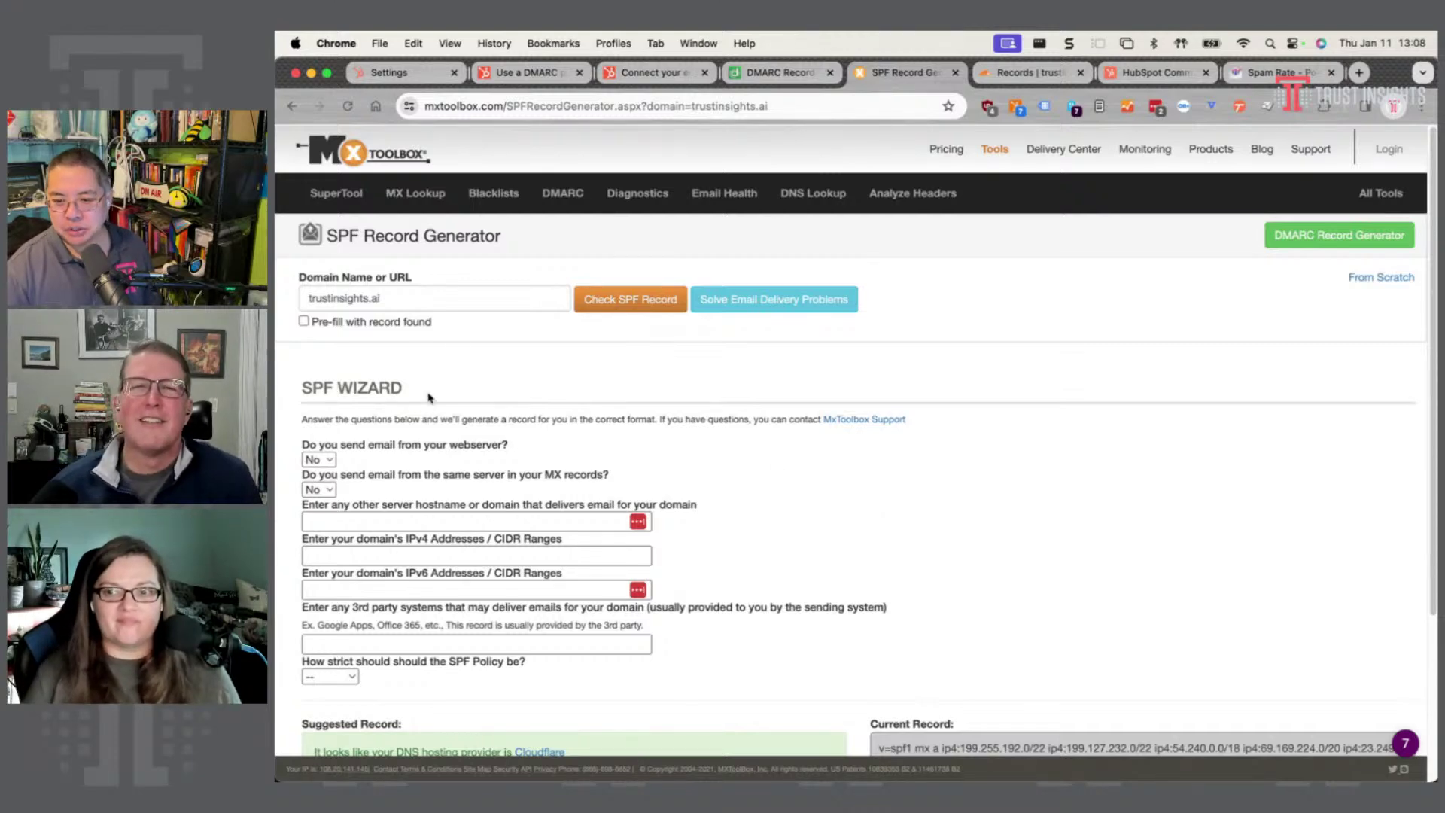
- Set the webserver and same-server-as-MX sending dropdowns both to Yes
{"action": "scroll", "coordinate": [428, 410], "scroll_direction": "down", "scroll_amount": 1}
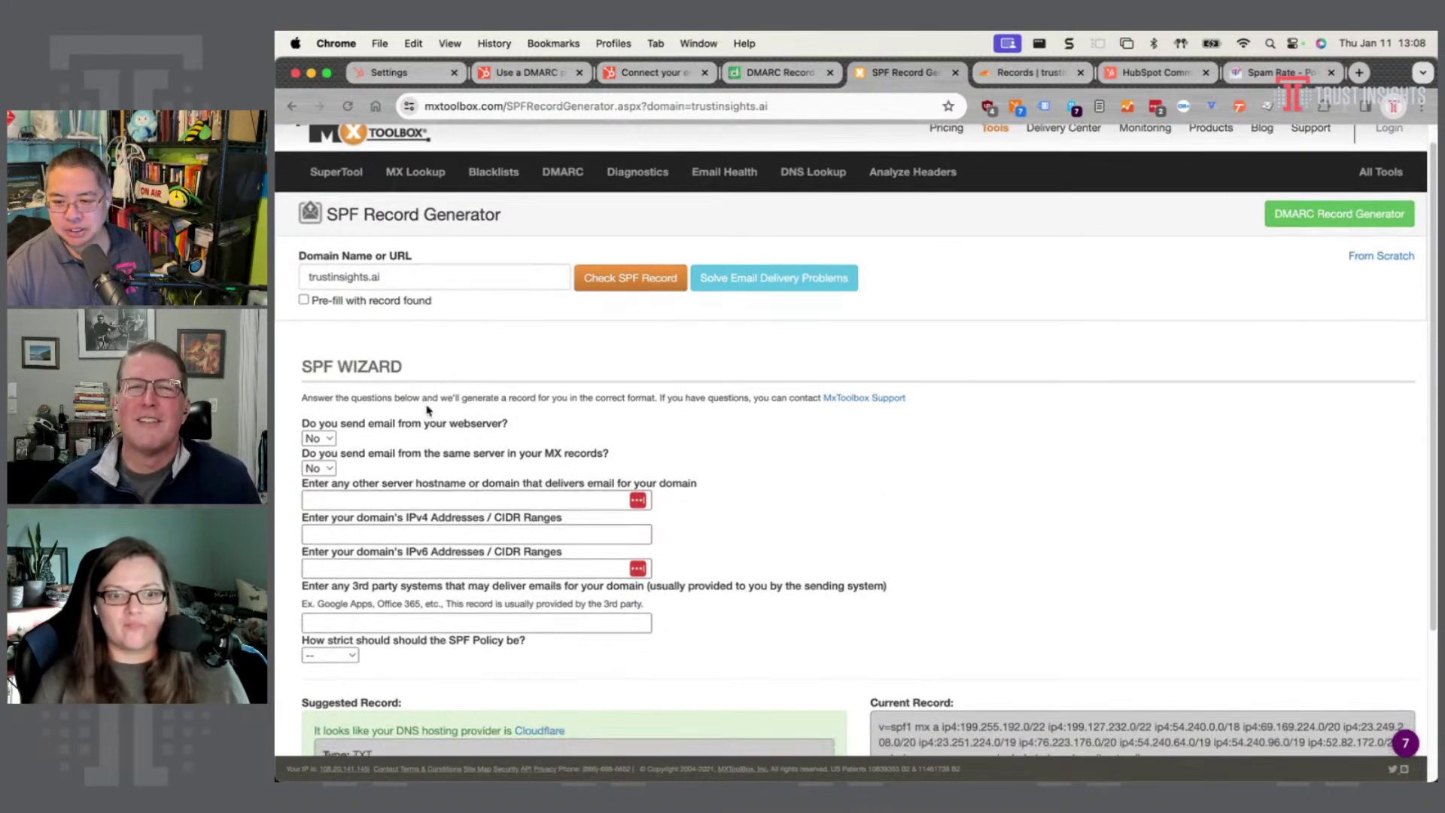
{"action": "left_click", "coordinate": [329, 441]}
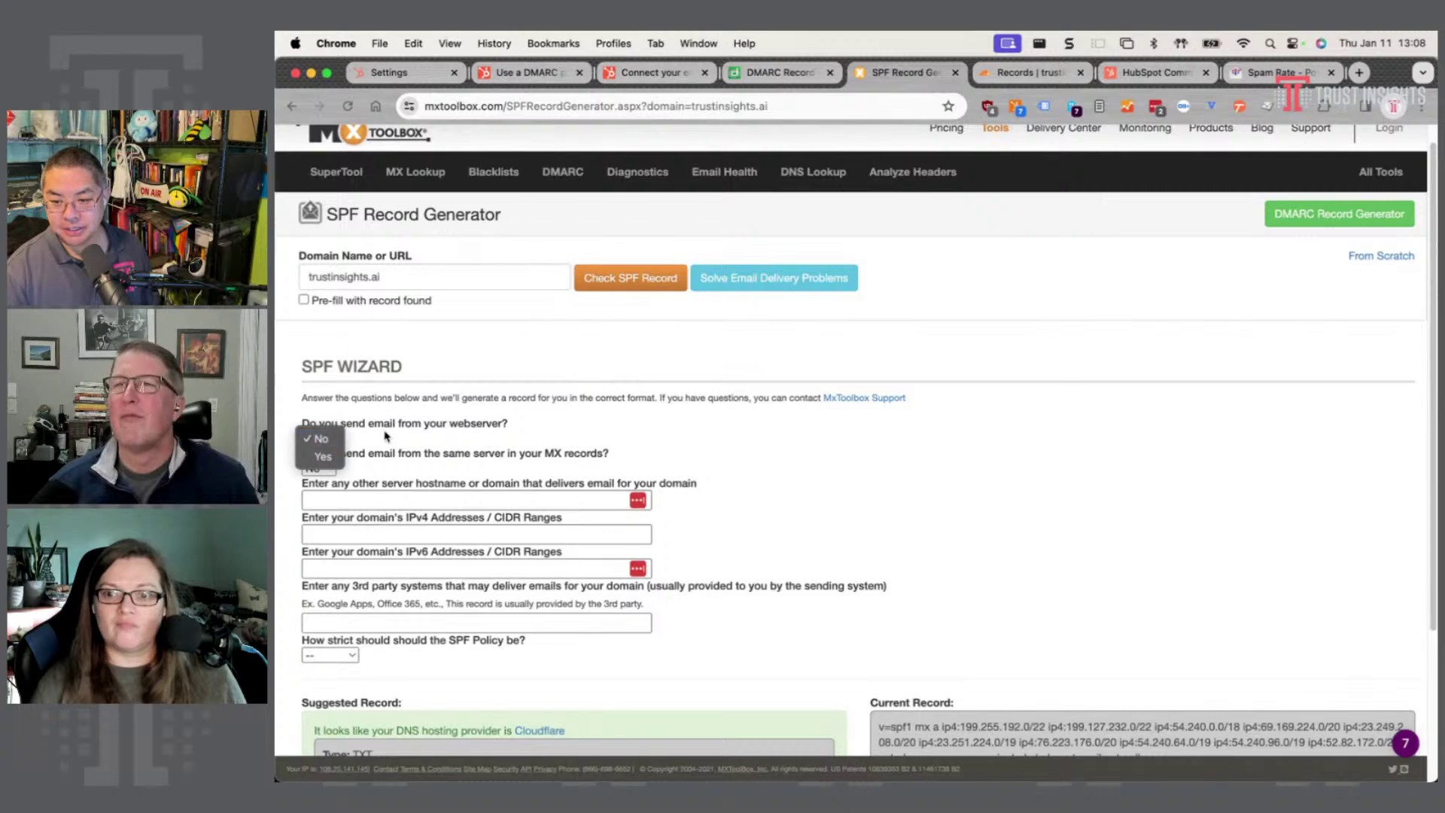
{"action": "left_click", "coordinate": [323, 457]}
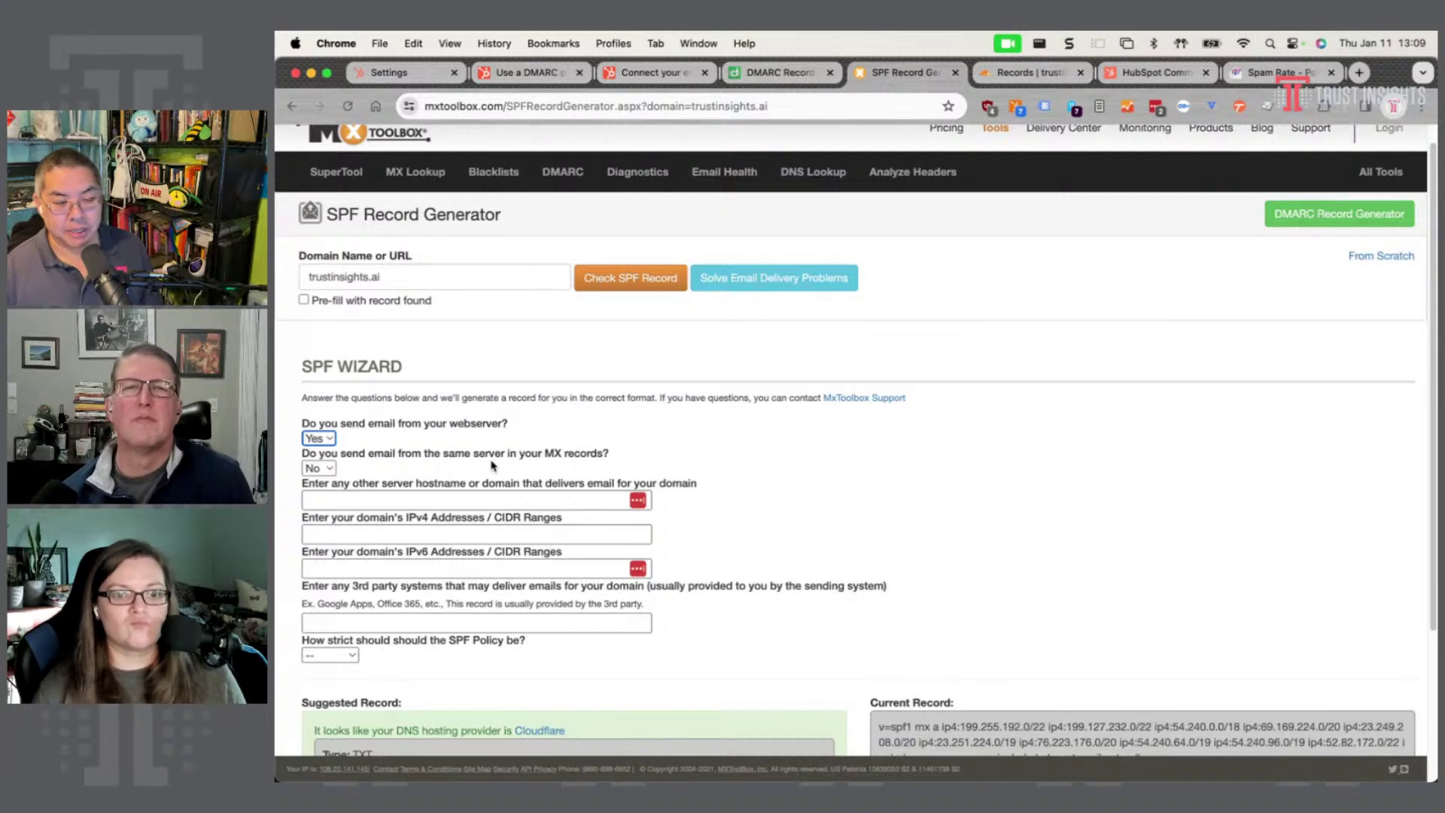
{"action": "left_click", "coordinate": [323, 468]}
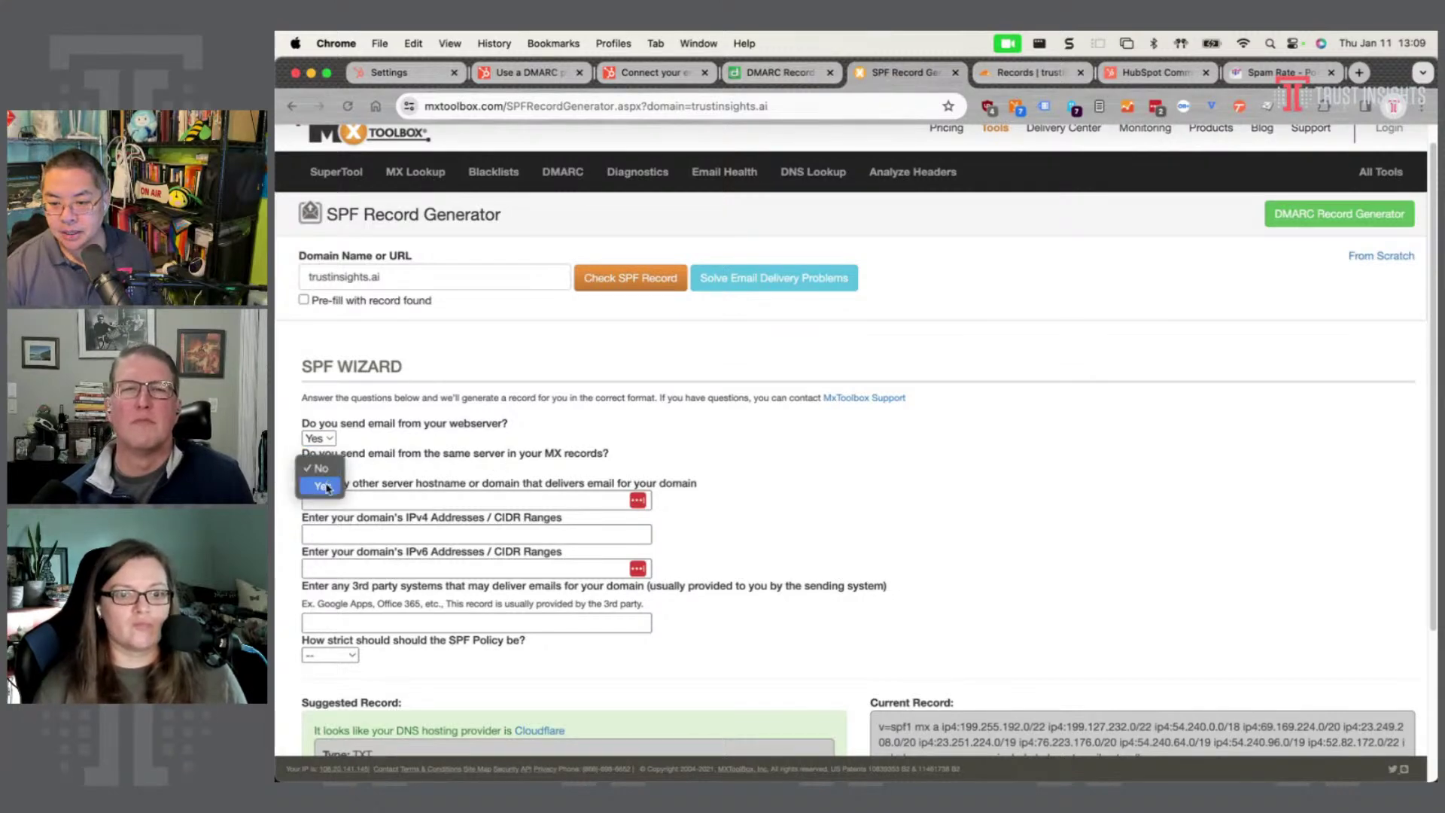
{"action": "left_click", "coordinate": [317, 457]}
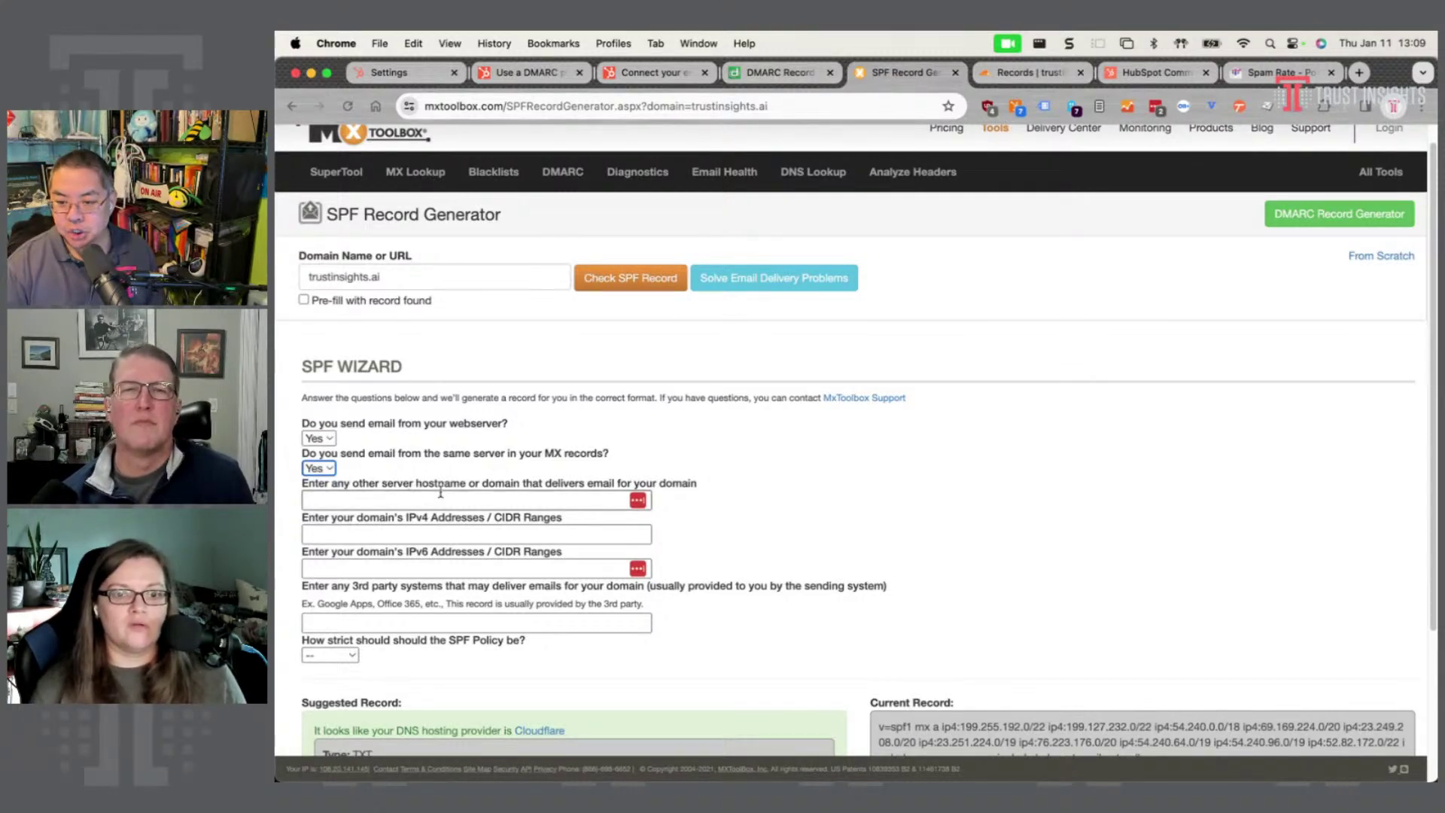
{"action": "left_click", "coordinate": [489, 500]}
{"action": "left_click", "coordinate": [807, 433]}
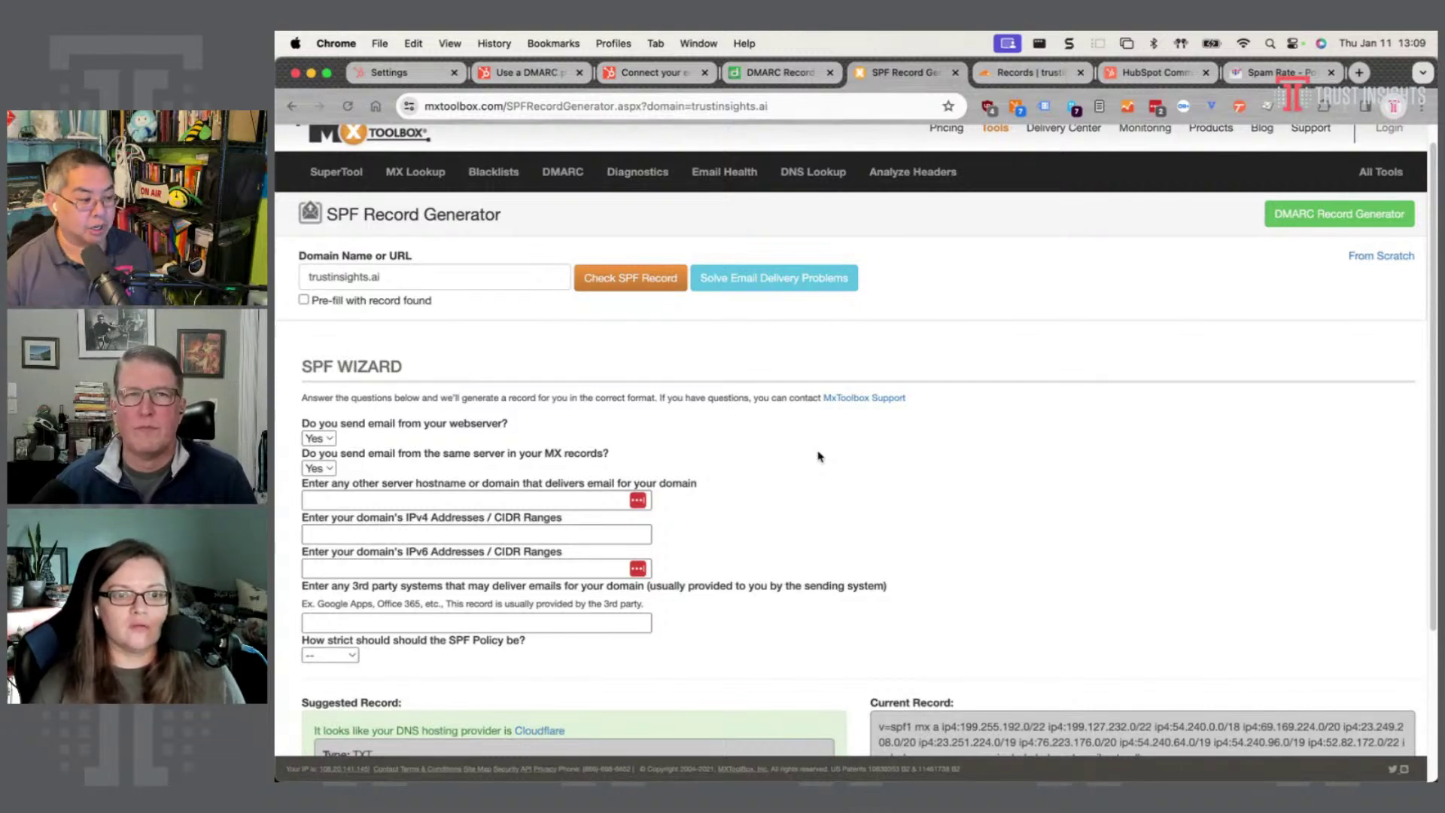
{"action": "key", "text": "super+Tab"}
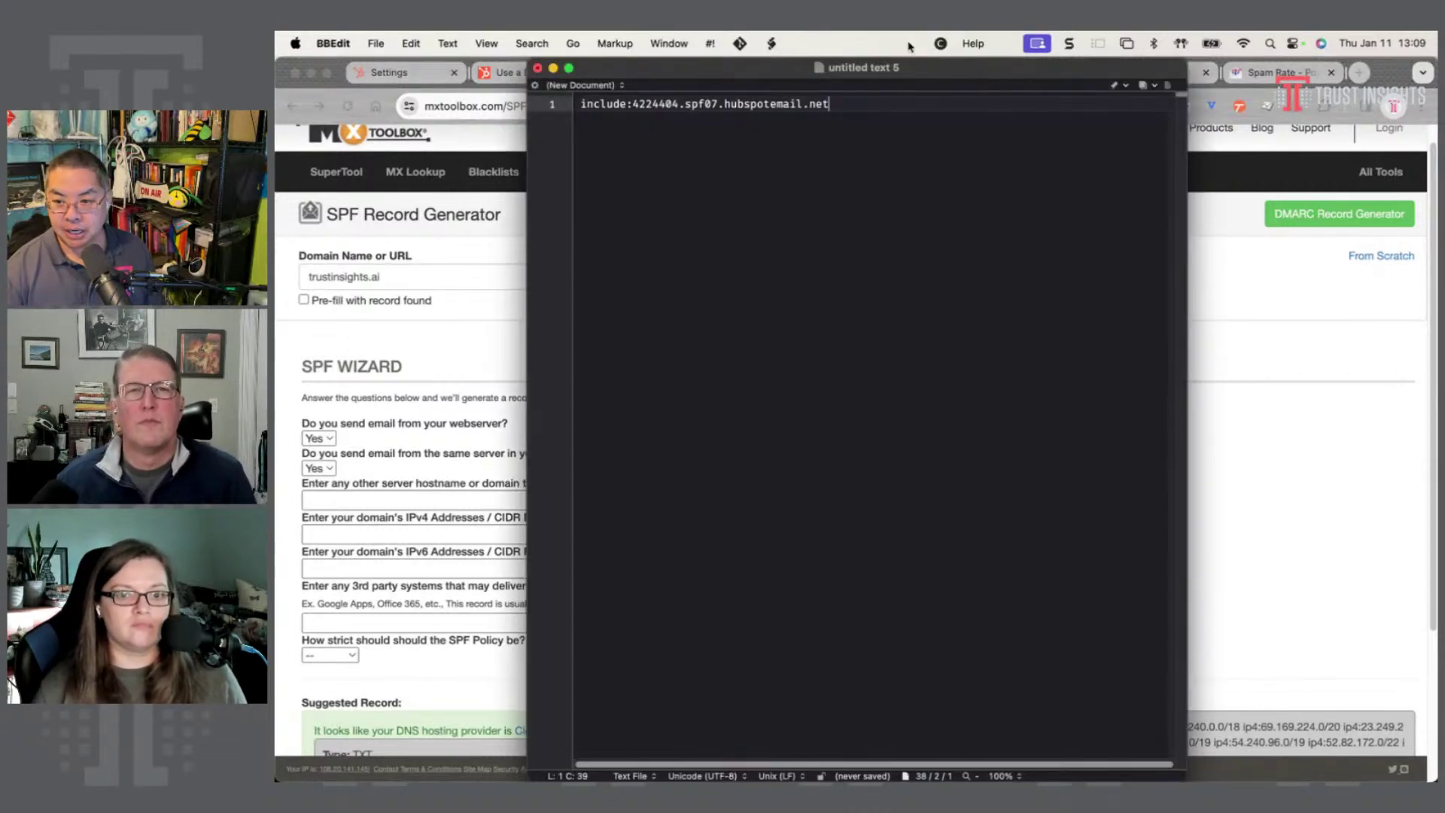
{"action": "left_click", "coordinate": [483, 338]}
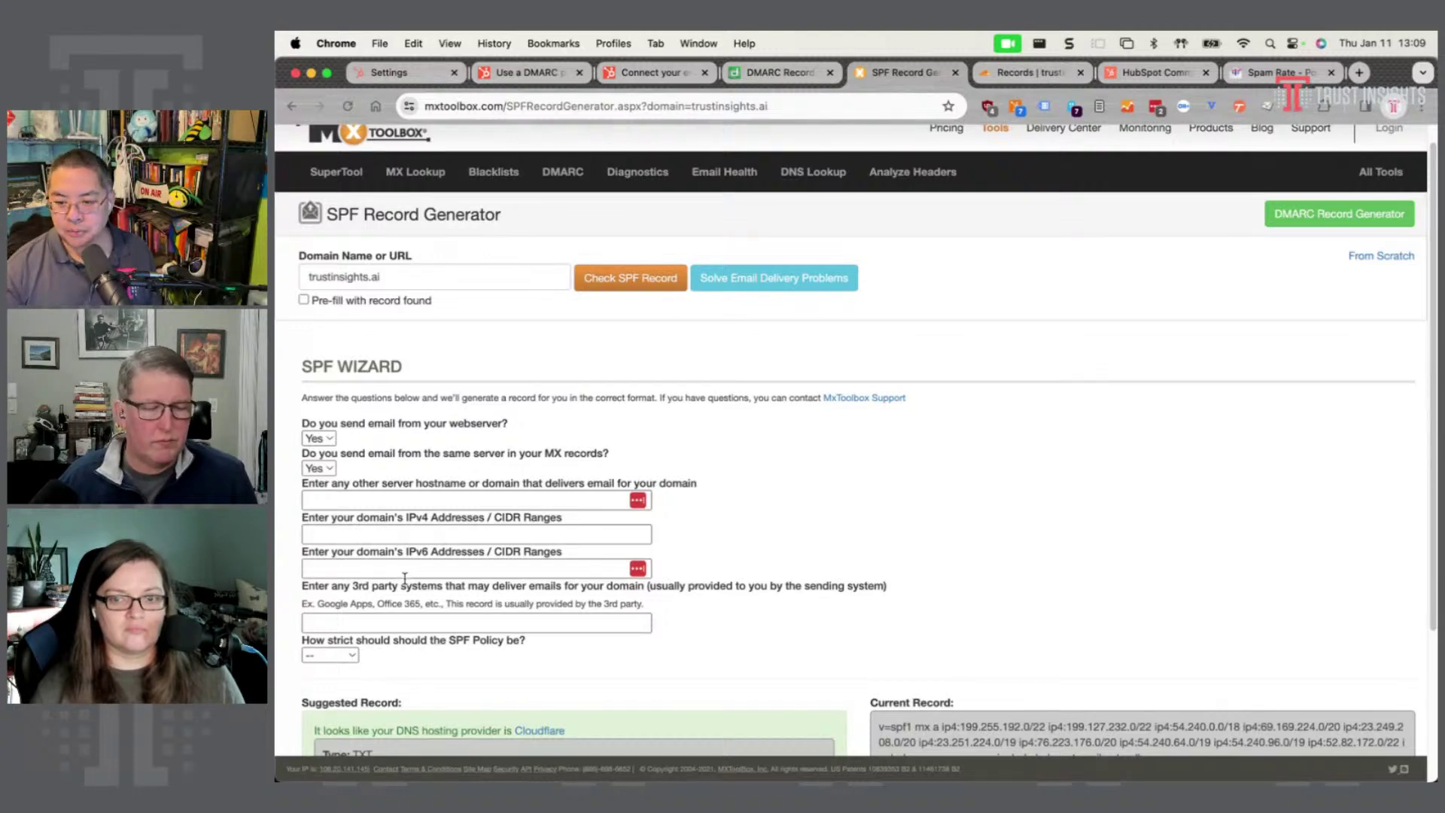
- Choose Neutral SPF policy so the suggested record ends ?all, then select its v=spf1 prefix
{"action": "left_click", "coordinate": [467, 623]}
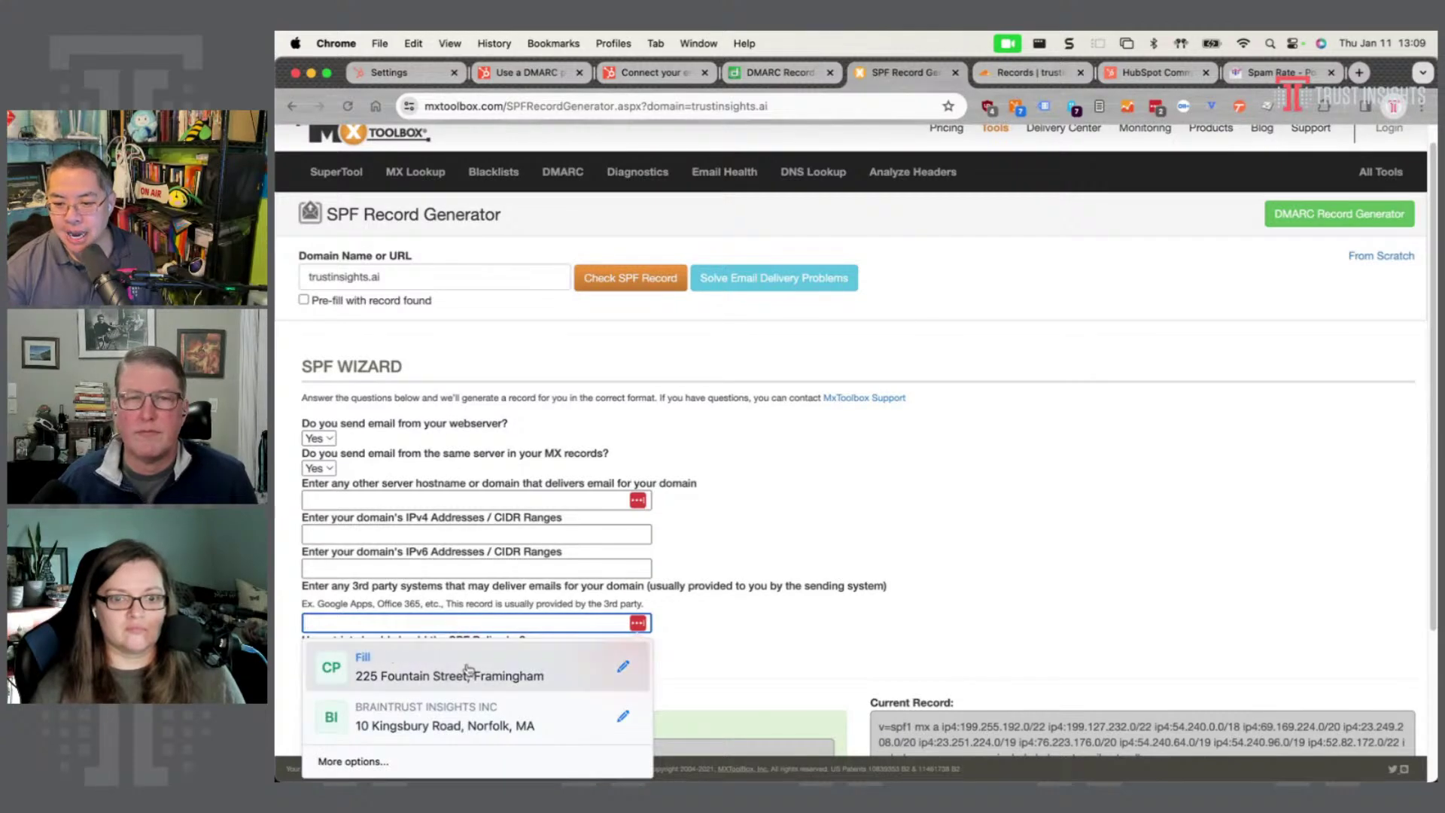
{"action": "left_click", "coordinate": [784, 639]}
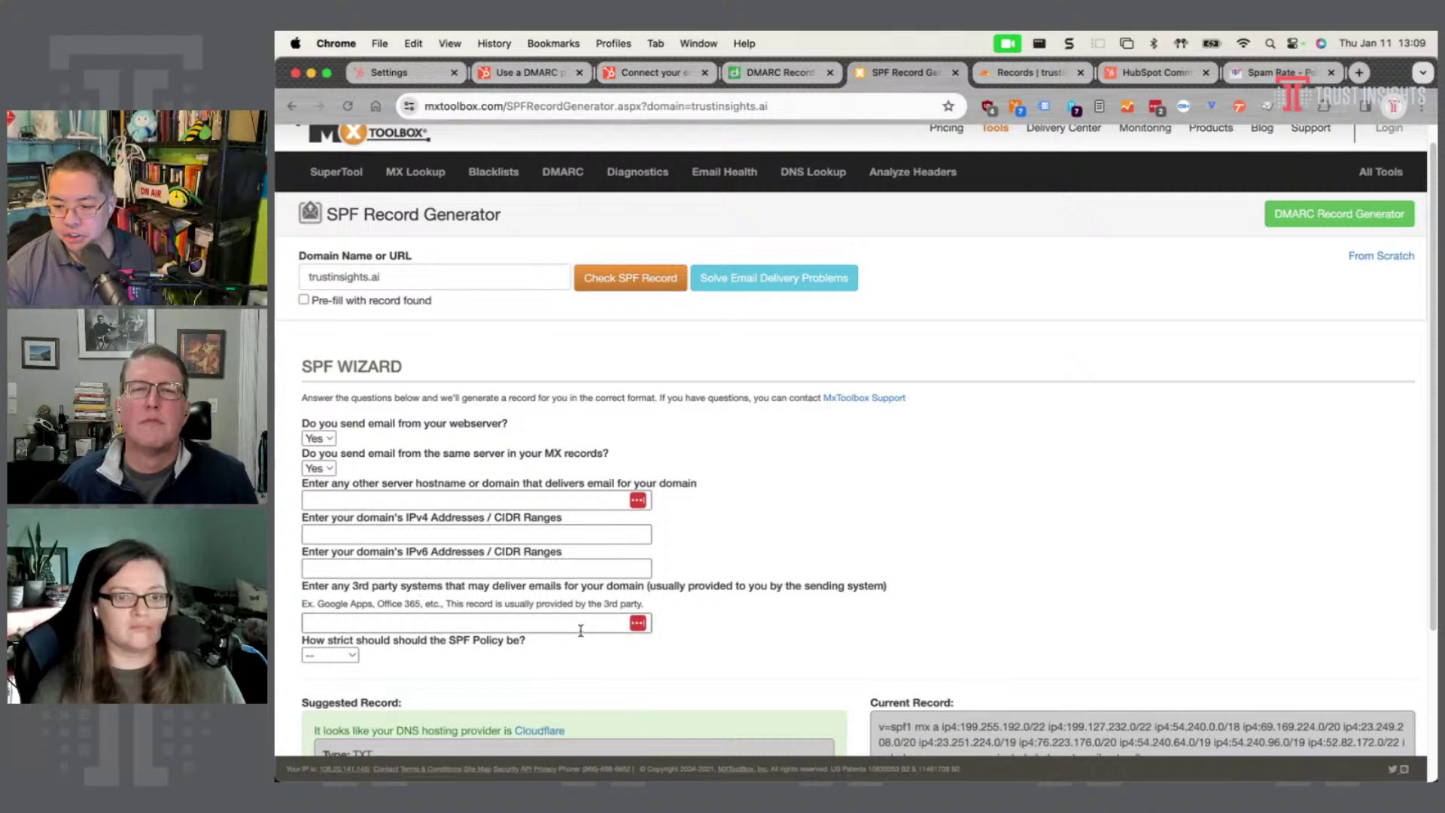
{"action": "scroll", "coordinate": [580, 631], "scroll_direction": "down", "scroll_amount": 2}
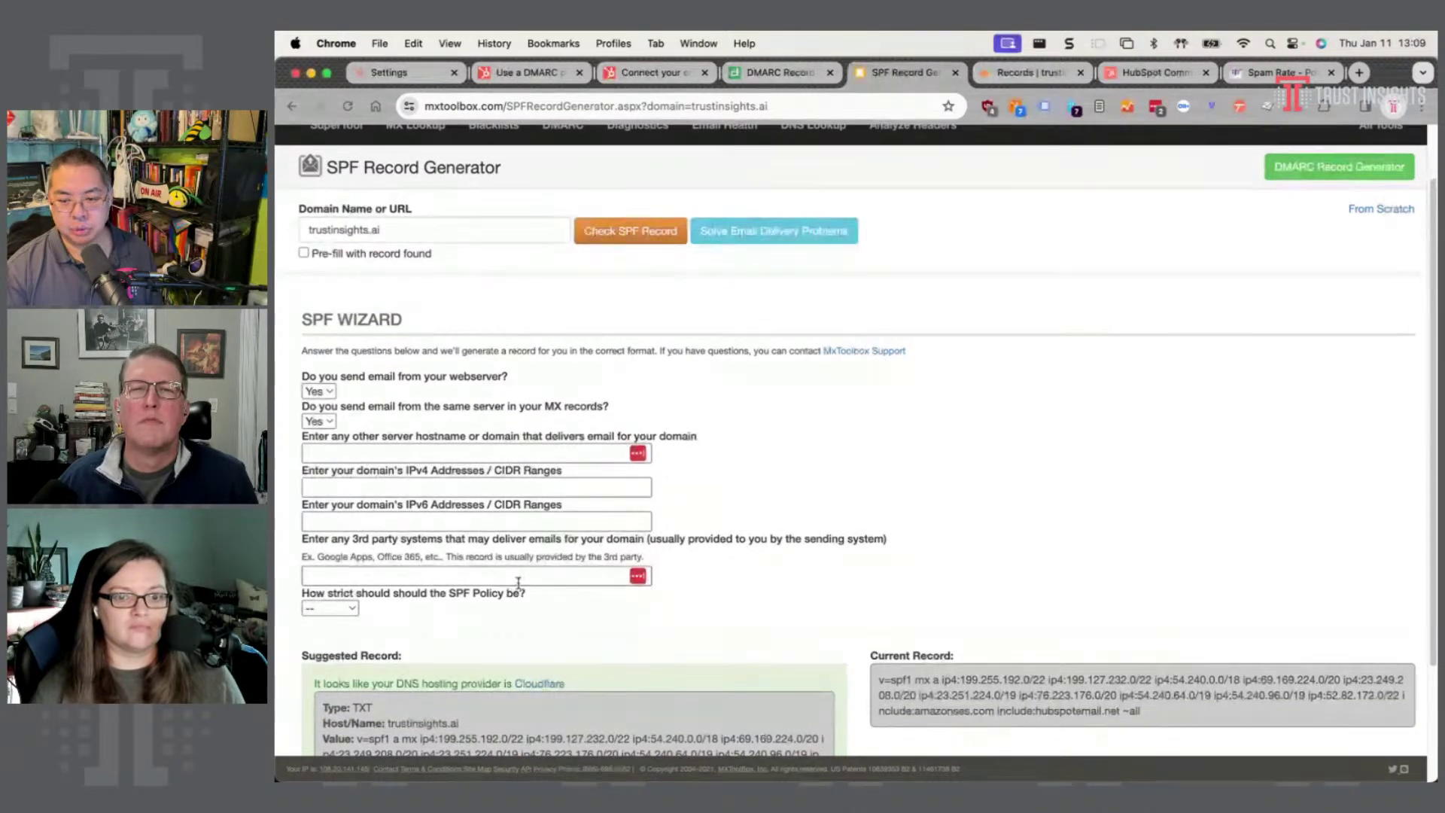
{"action": "left_click", "coordinate": [329, 608]}
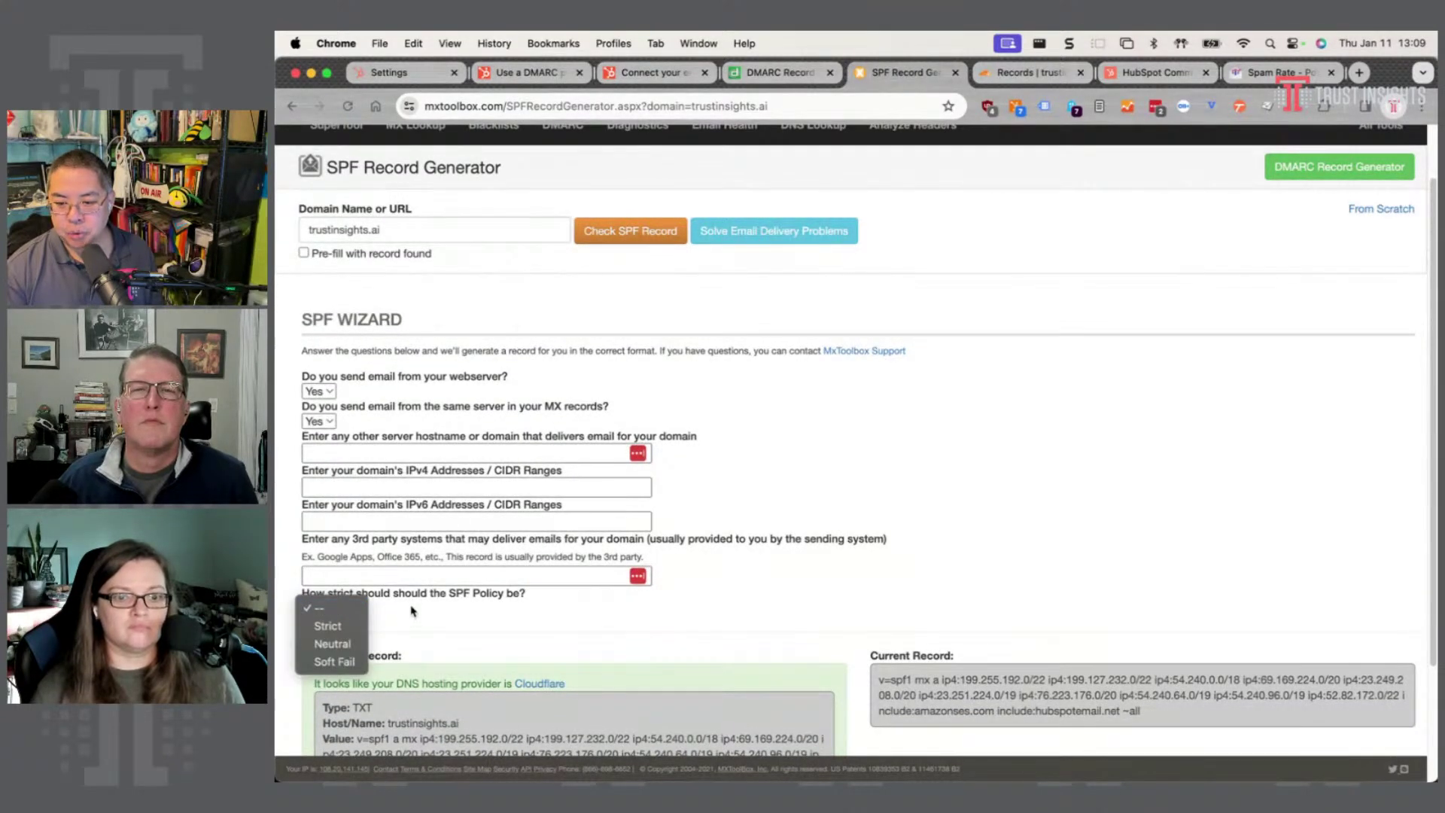
{"action": "left_click", "coordinate": [332, 643]}
{"action": "scroll", "coordinate": [741, 560], "scroll_direction": "down", "scroll_amount": 5}
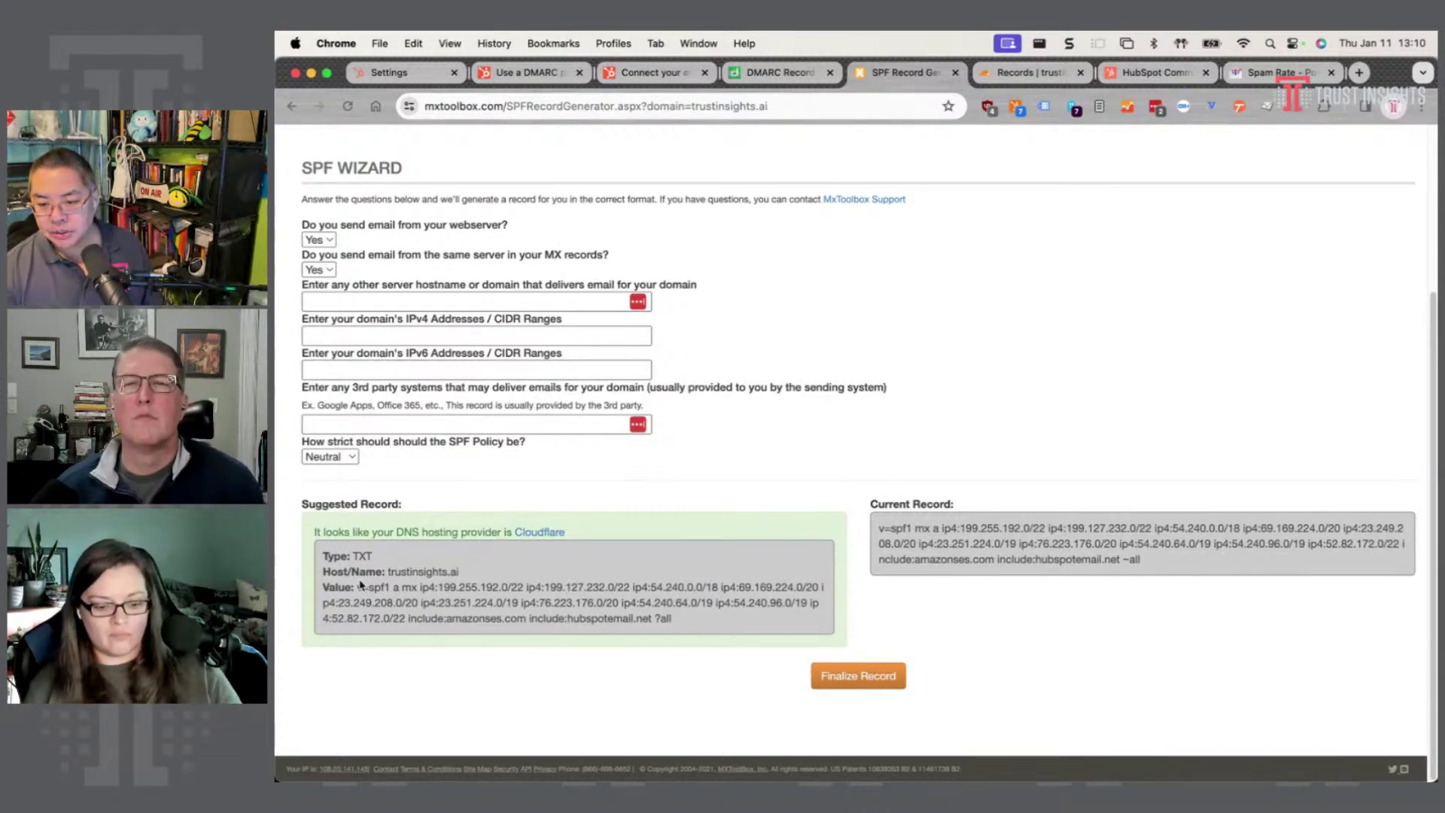
{"action": "left_click_drag", "start_coordinate": [358, 587], "coordinate": [390, 587]}
{"action": "key", "text": "super+c"}
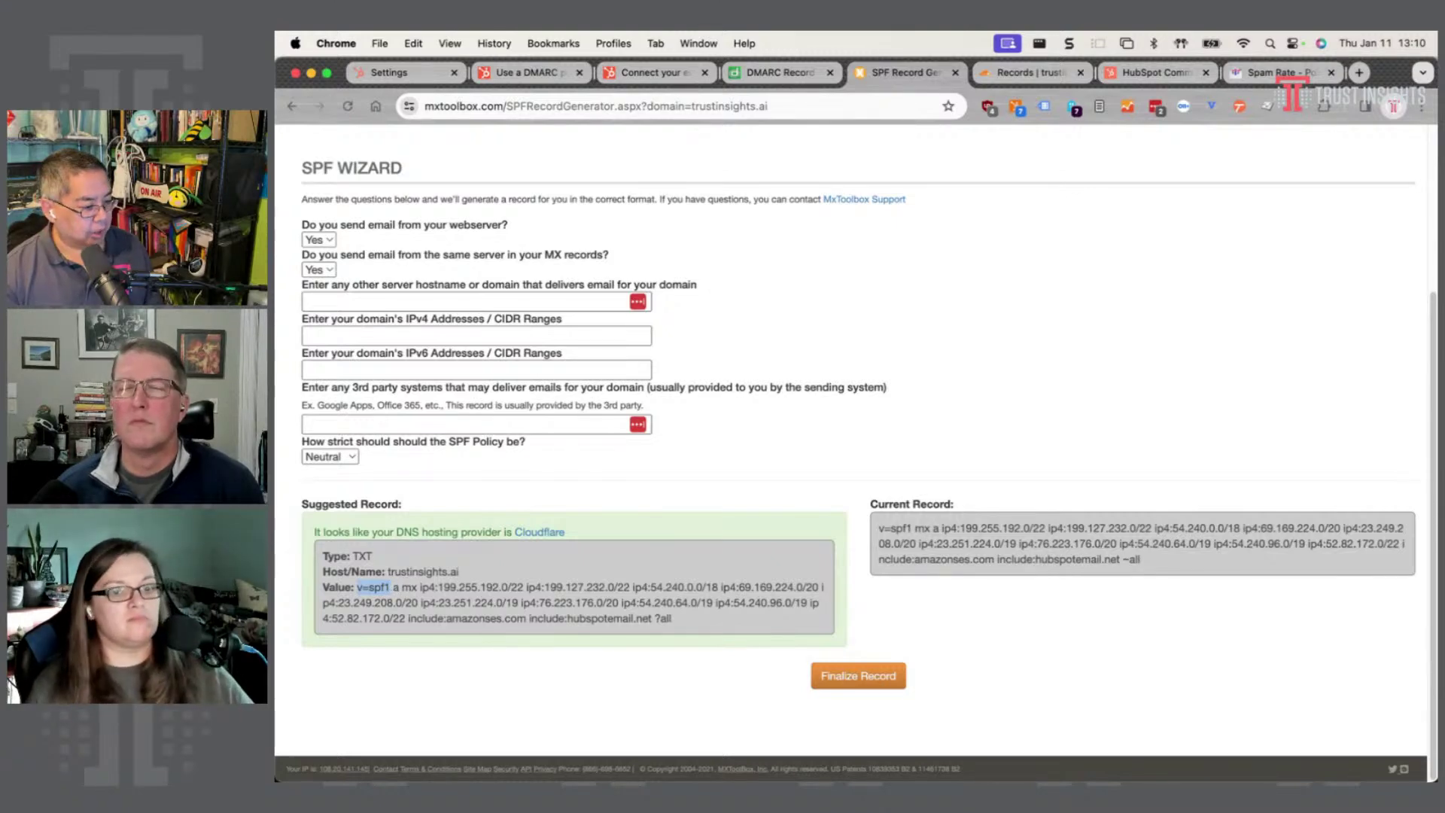
- Add the v=spf1 prefix to the BBEdit draft line and bring up Google's SPF help article
{"action": "key", "text": "super+Tab"}
{"action": "key", "text": "super+v"}
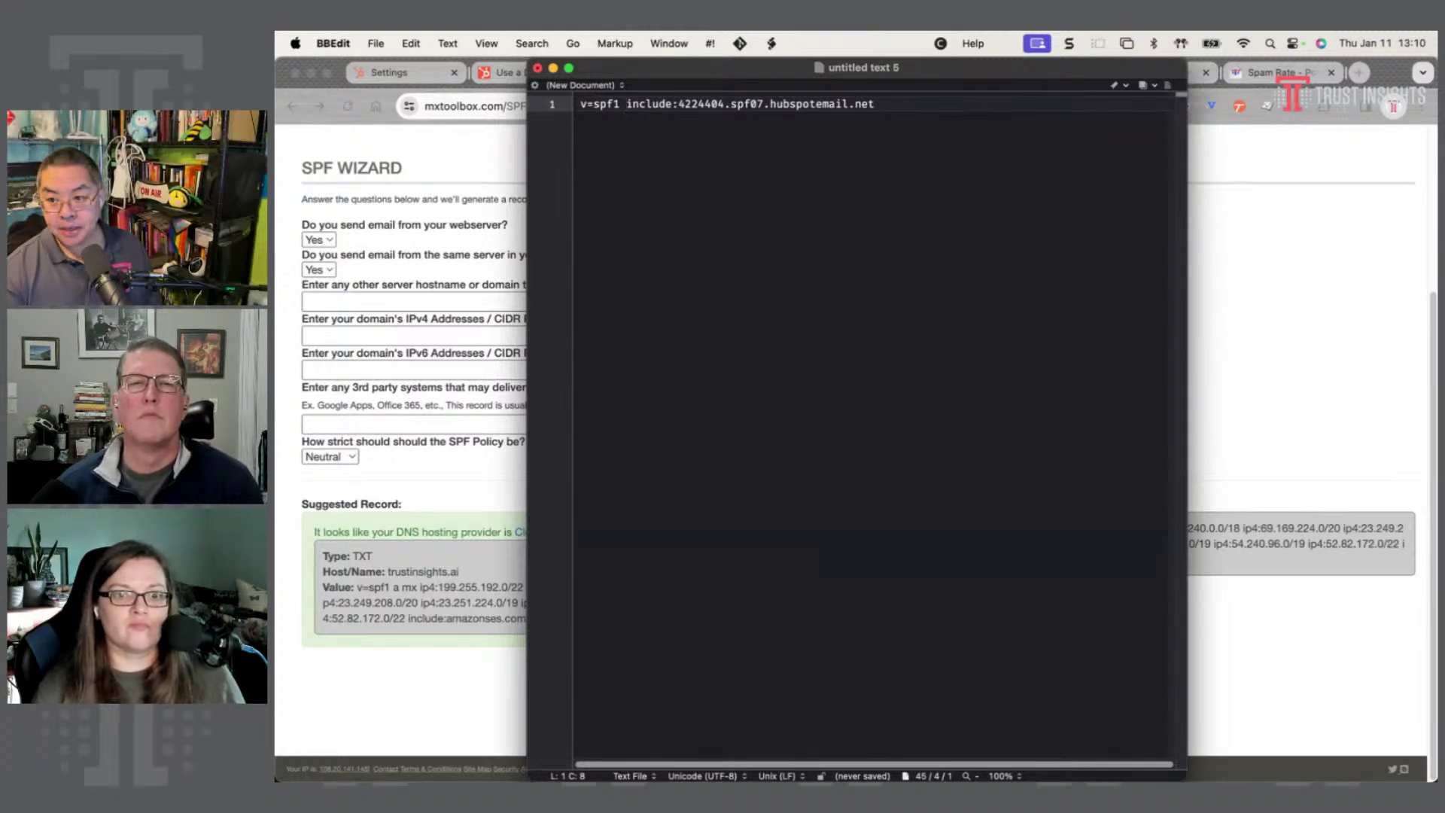
{"action": "key", "text": "super+Tab"}
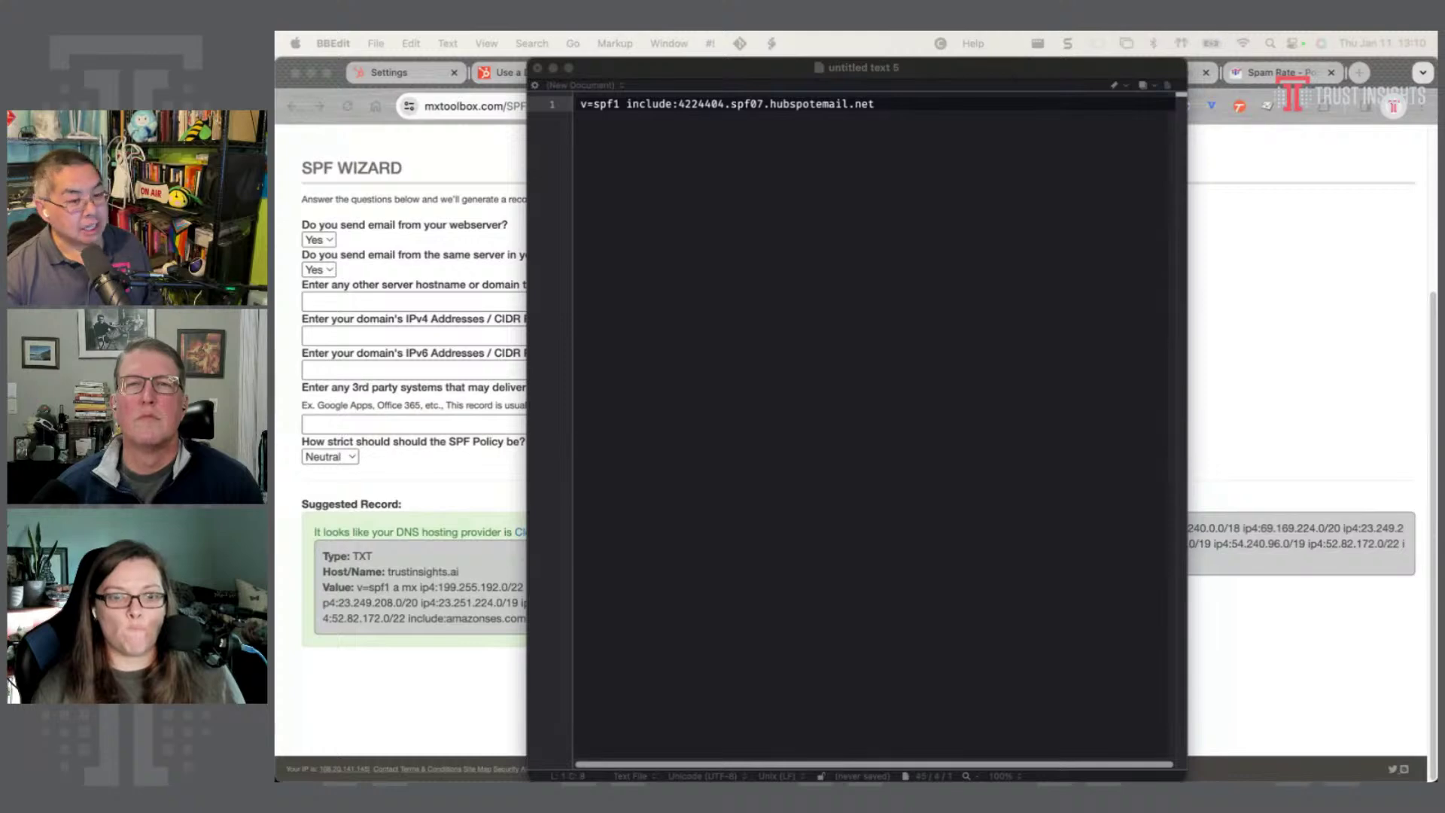
{"action": "key", "text": "super+grave"}
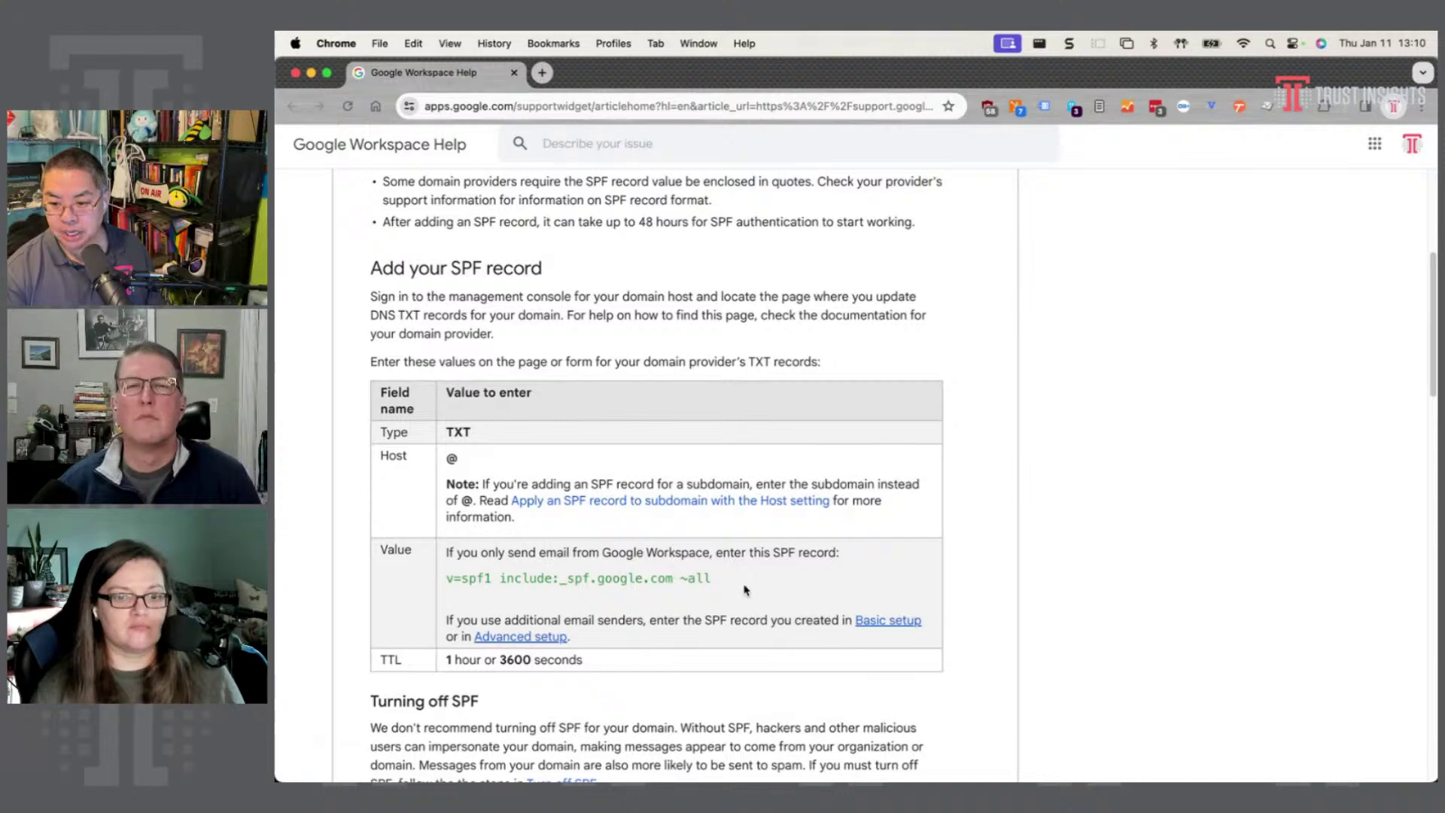
- Copy include:_spf.google.com ~all from the help article and paste it after the HubSpot include
{"action": "left_click_drag", "start_coordinate": [741, 589], "coordinate": [498, 576]}
{"action": "key", "text": "super+c"}
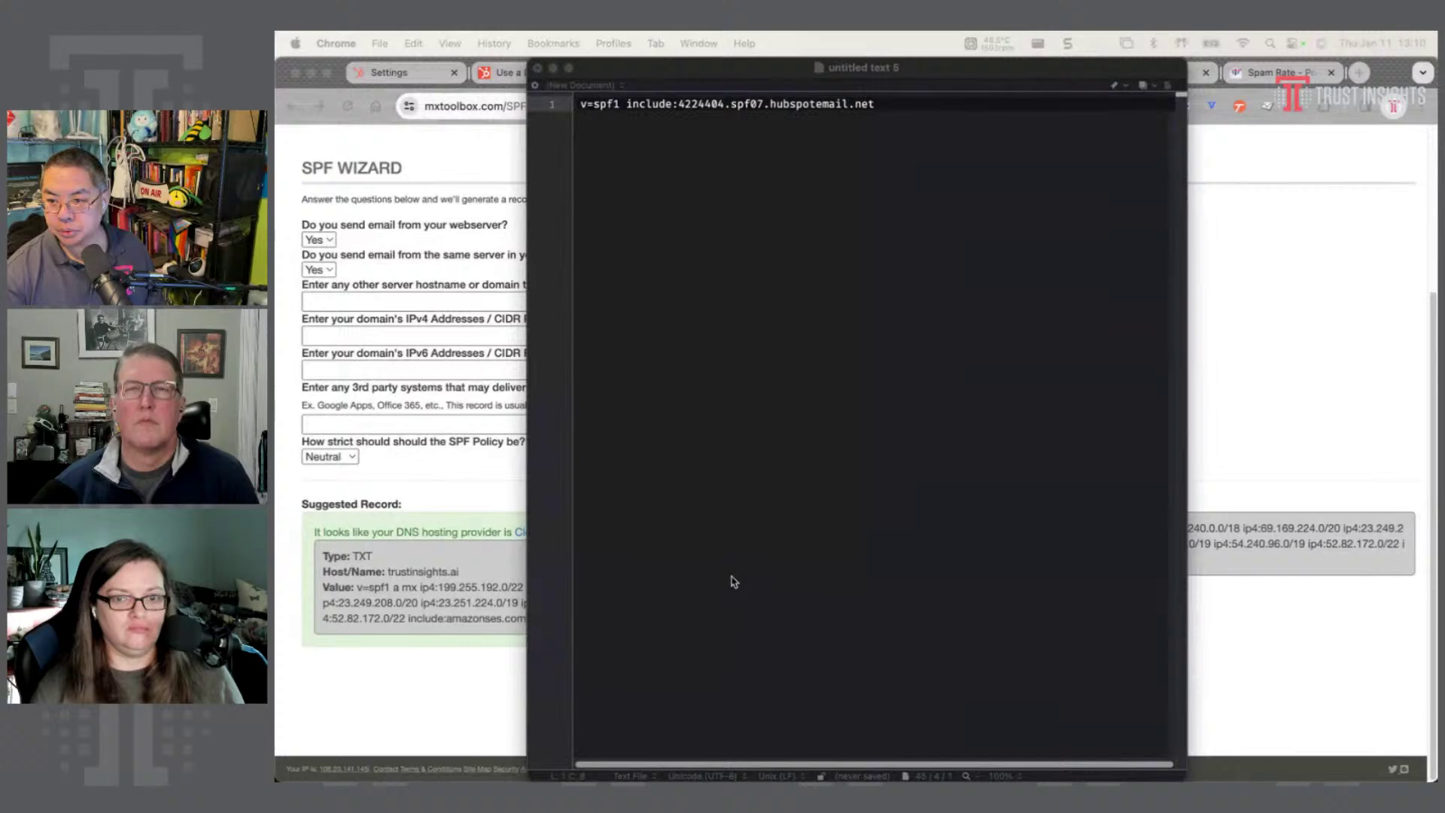
{"action": "left_click", "coordinate": [729, 581]}
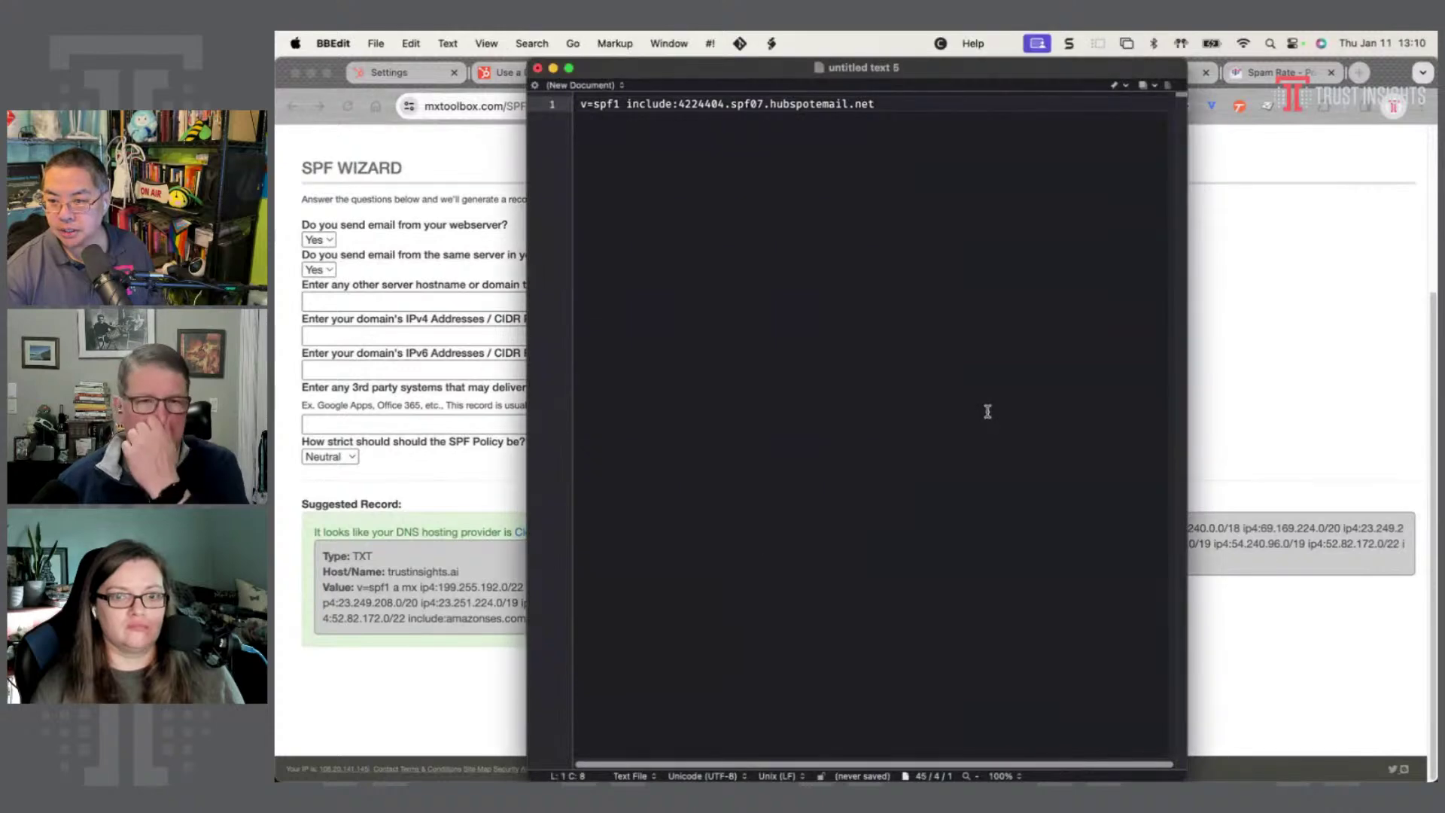
{"action": "key", "text": "super+v"}
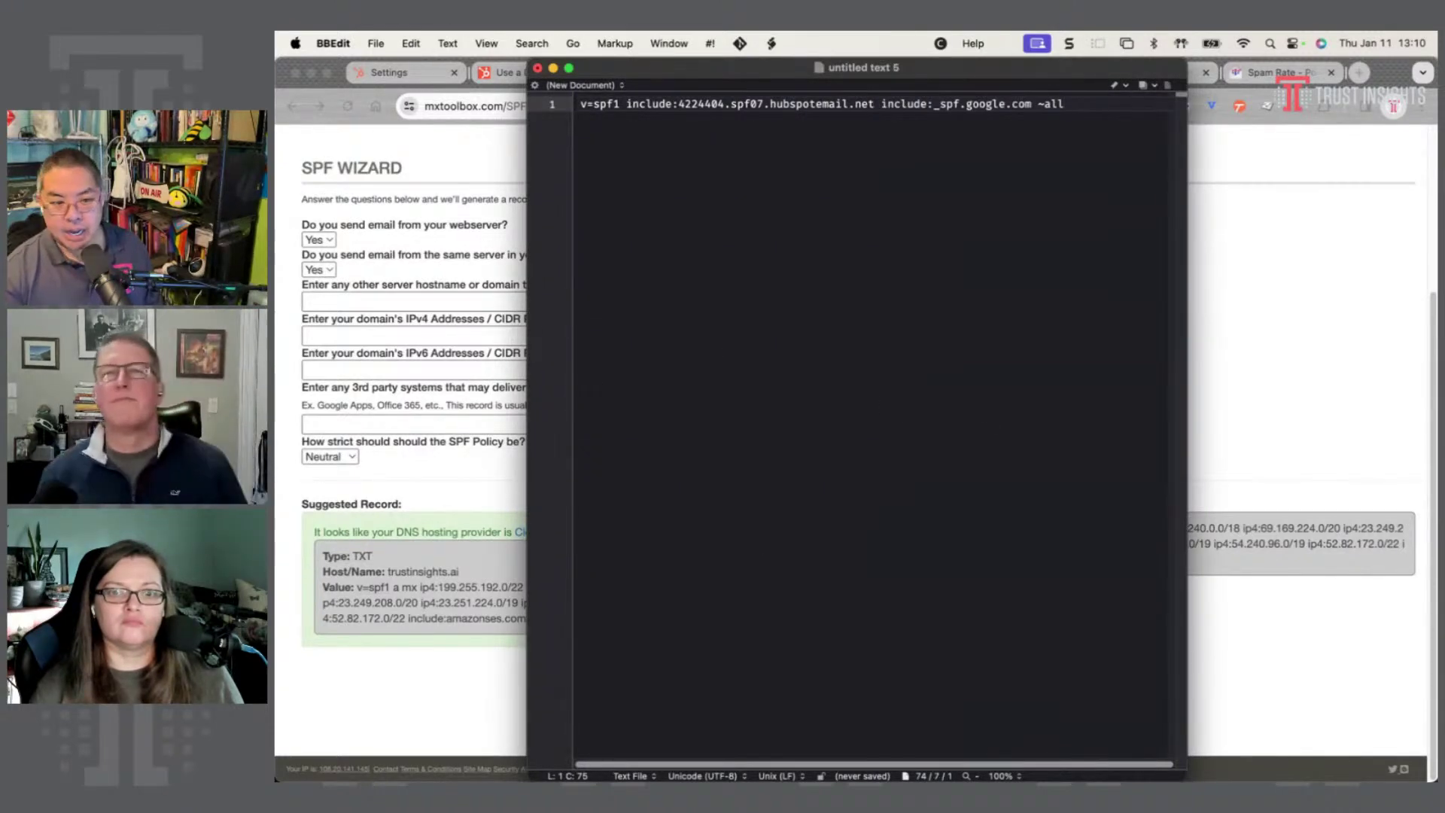
{"action": "left_click", "coordinate": [463, 464]}
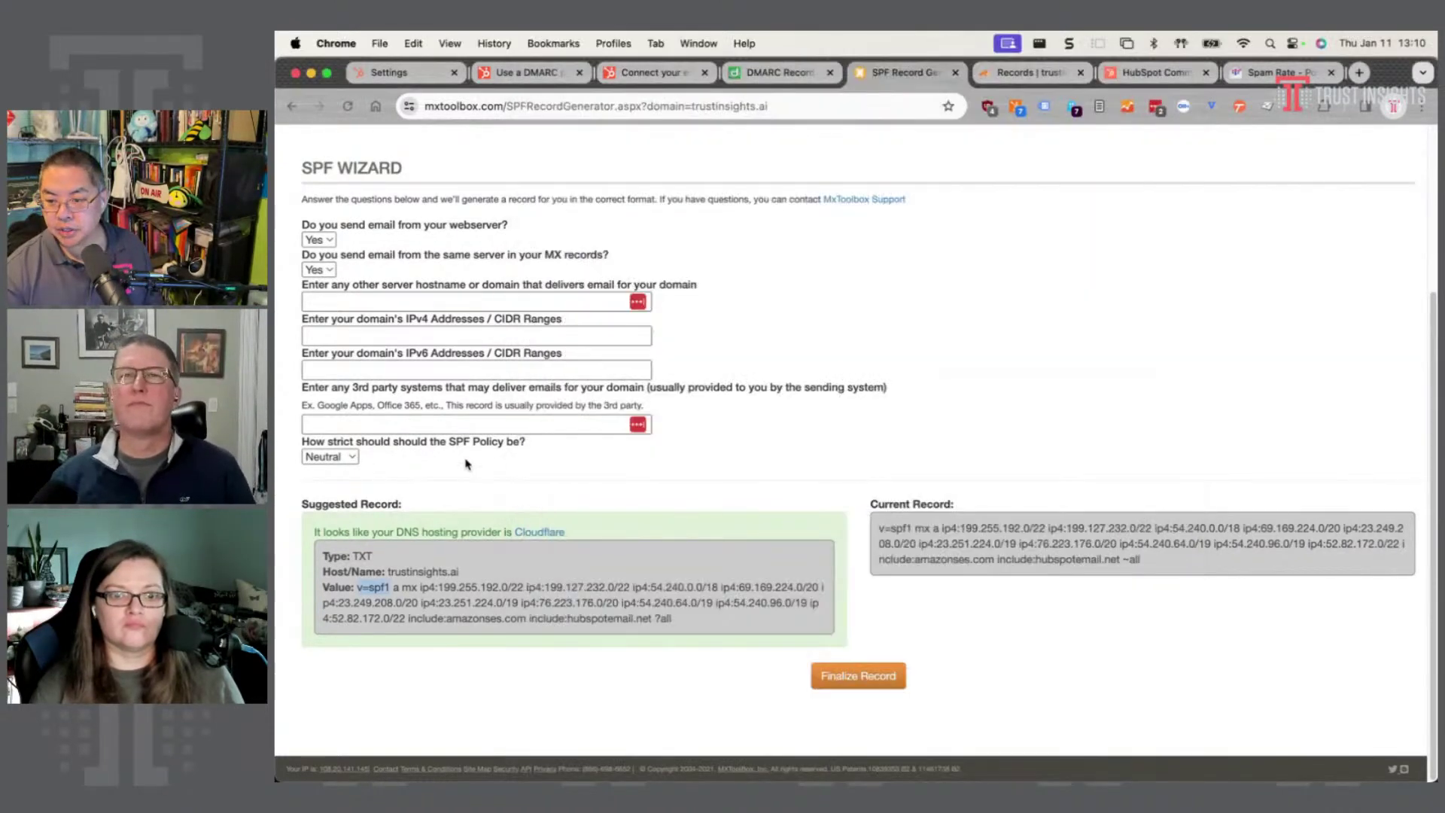
- Copy include:amazonses.com from MxToolbox's suggested record and paste it into the BBEdit draft
{"action": "key", "text": "super+Tab"}
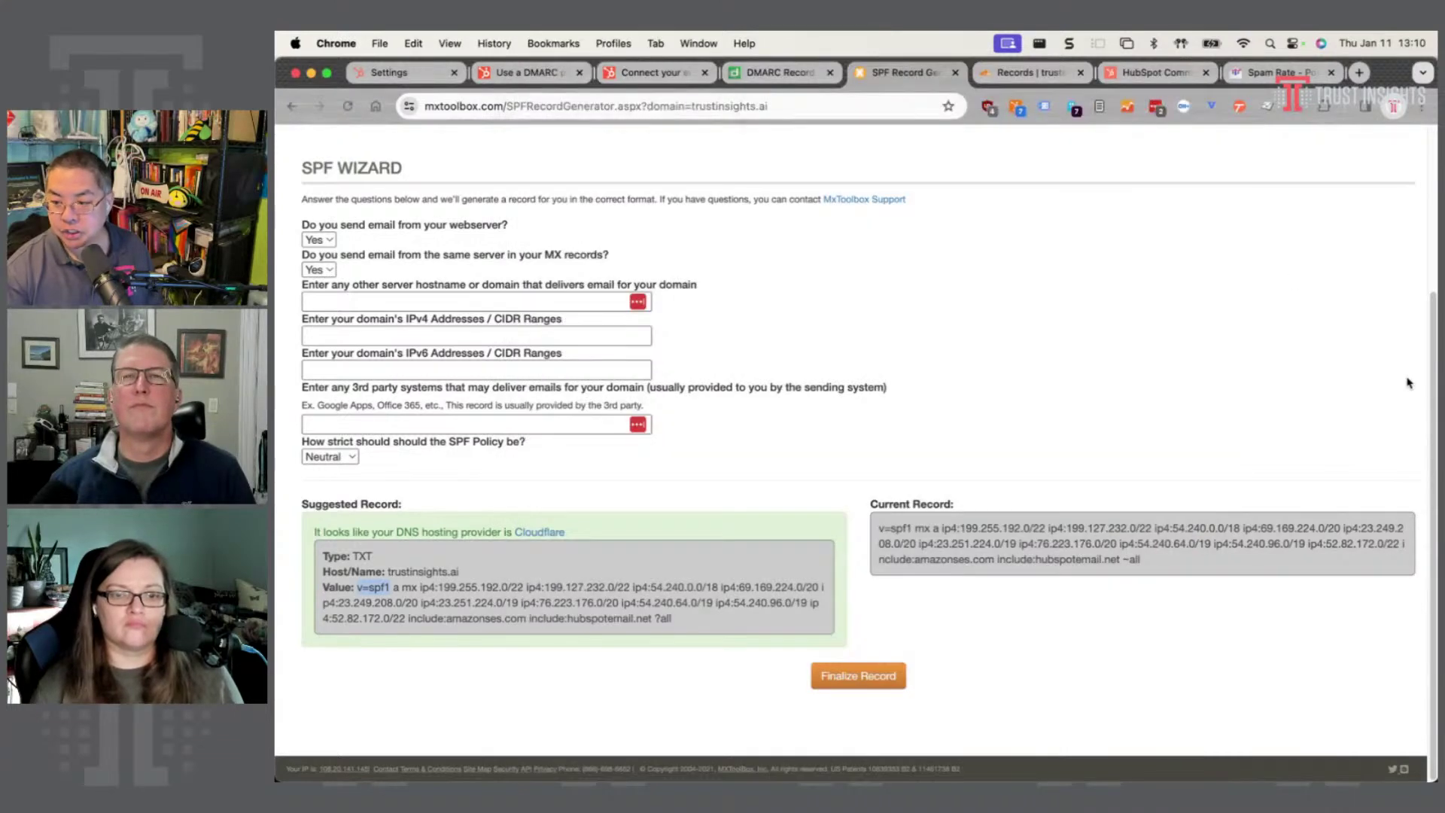
{"action": "left_click", "coordinate": [1405, 380]}
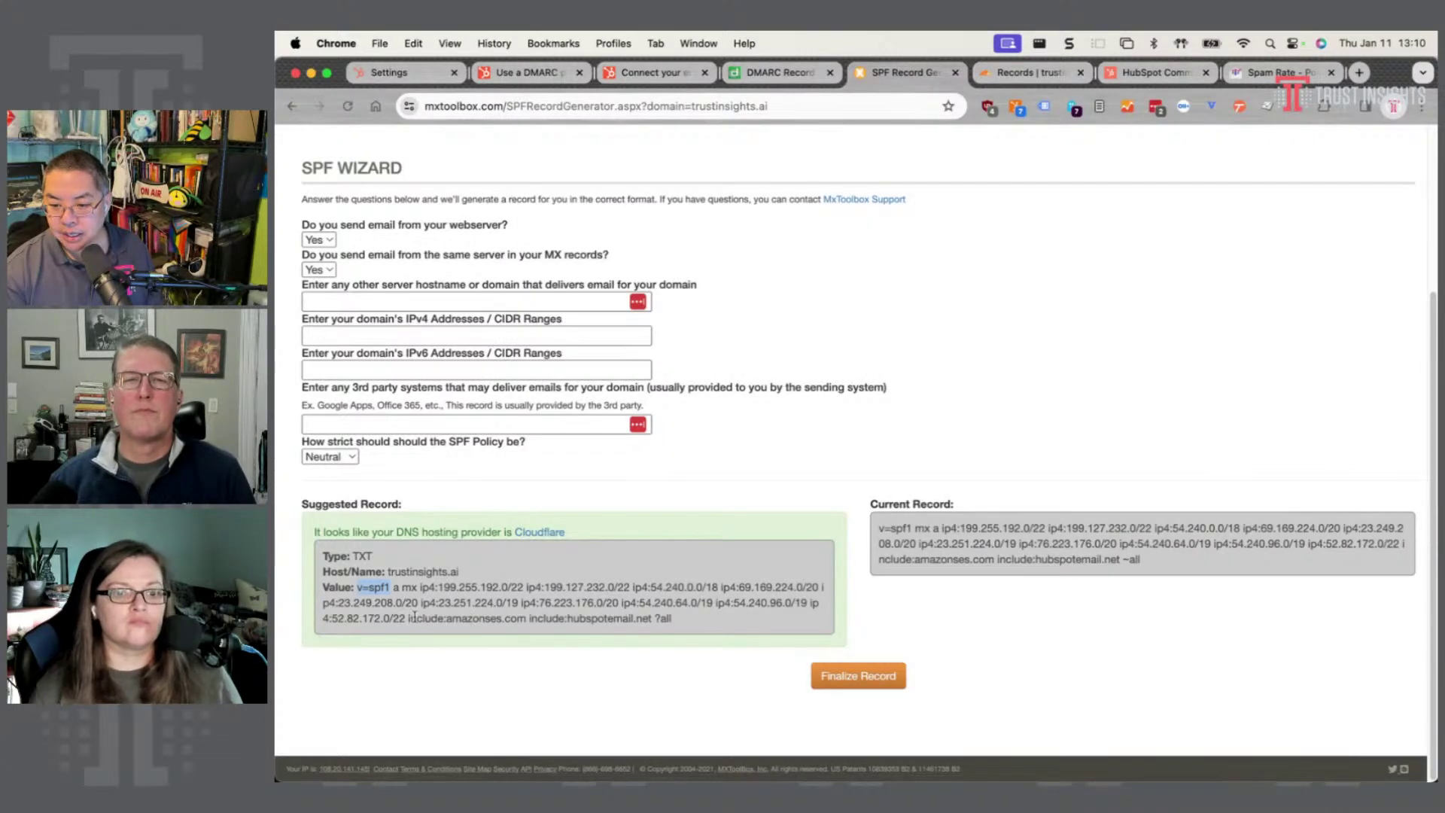
{"action": "left_click_drag", "start_coordinate": [408, 617], "coordinate": [525, 617]}
{"action": "key", "text": "super+c"}
{"action": "key", "text": "super+Tab"}
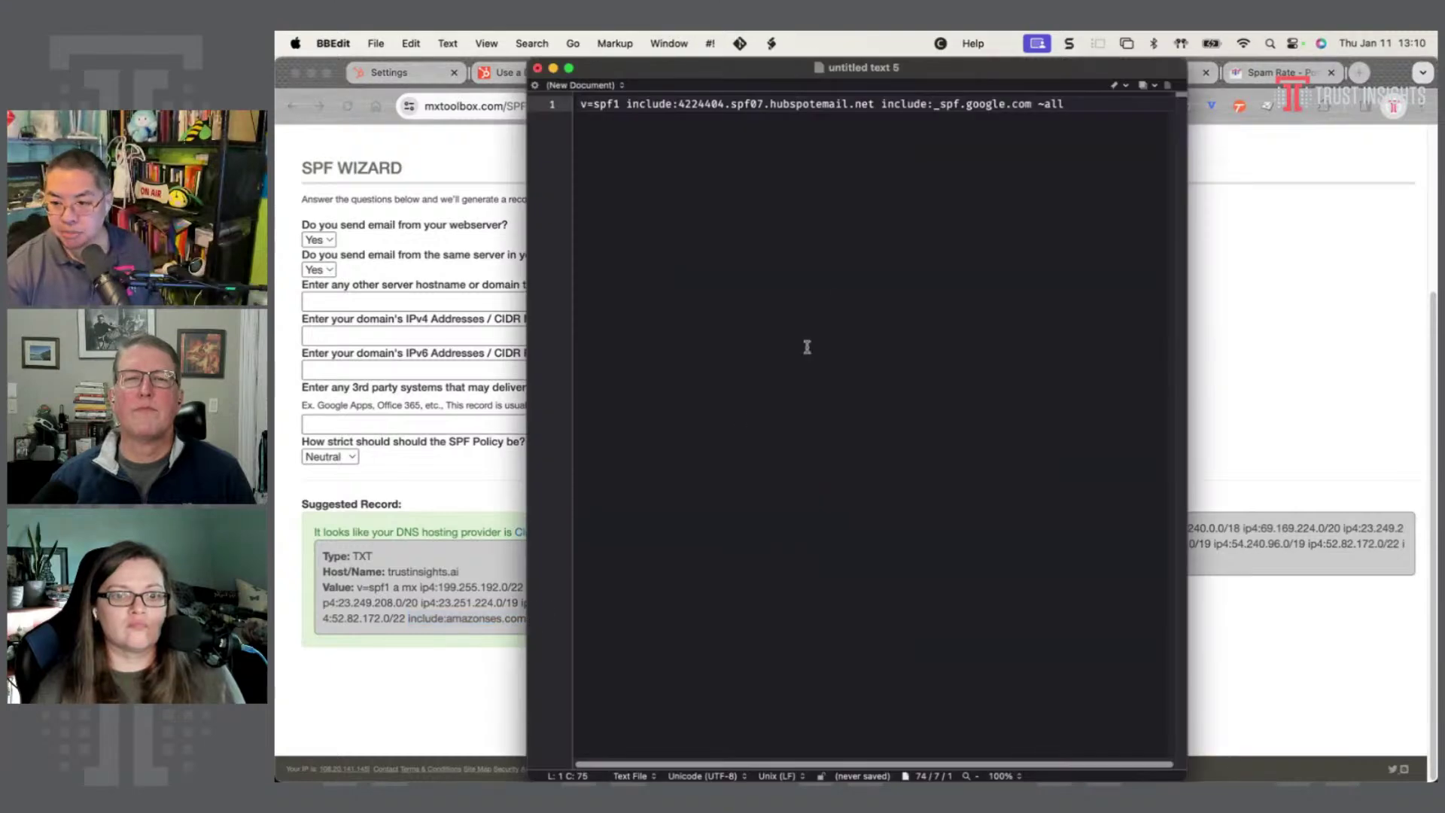
{"action": "key", "text": "super+v"}
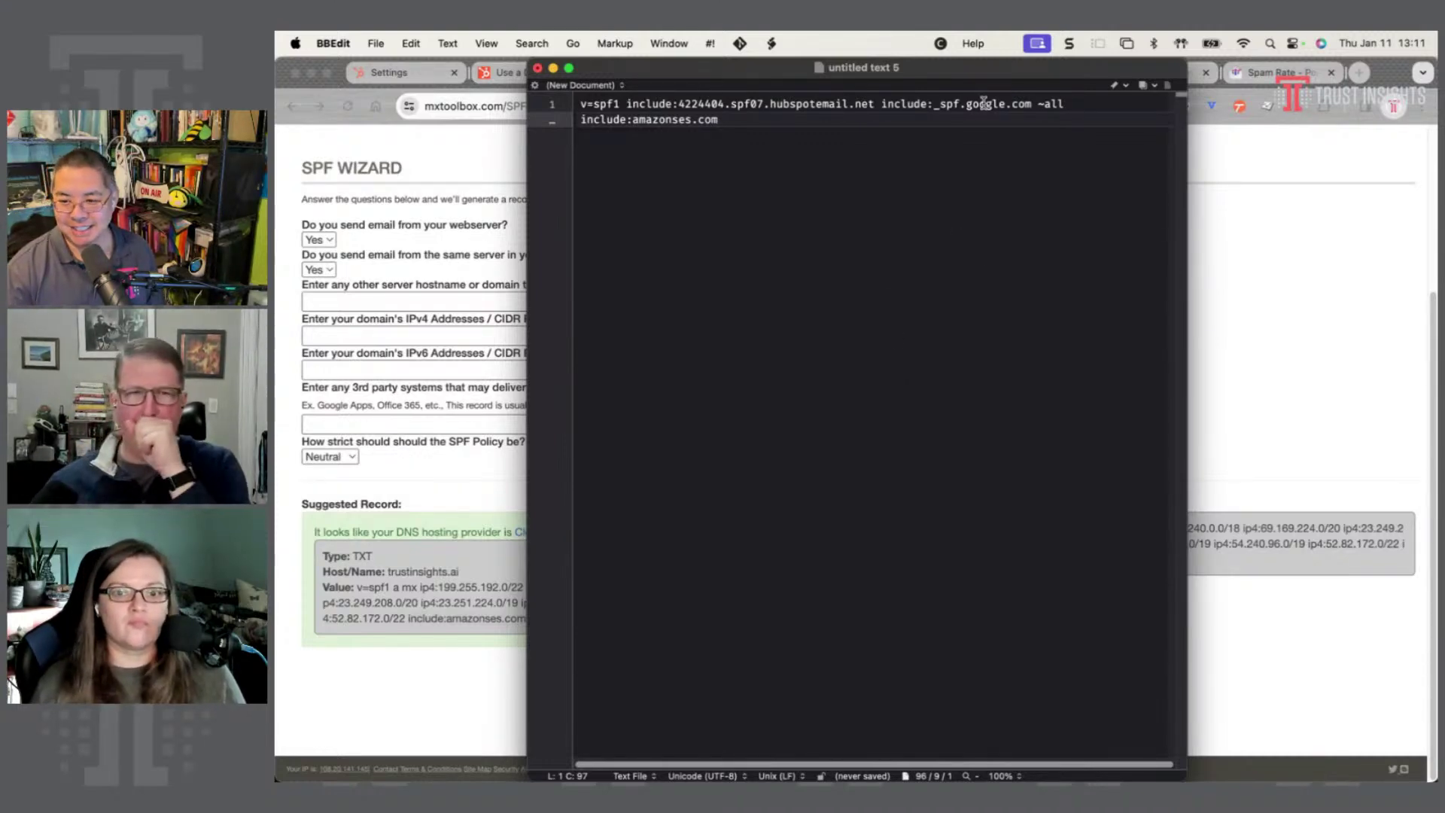
- Delete the misplaced ~all and retype it after include:amazonses.com at the record's end
{"action": "left_click_drag", "start_coordinate": [1064, 106], "coordinate": [1037, 104]}
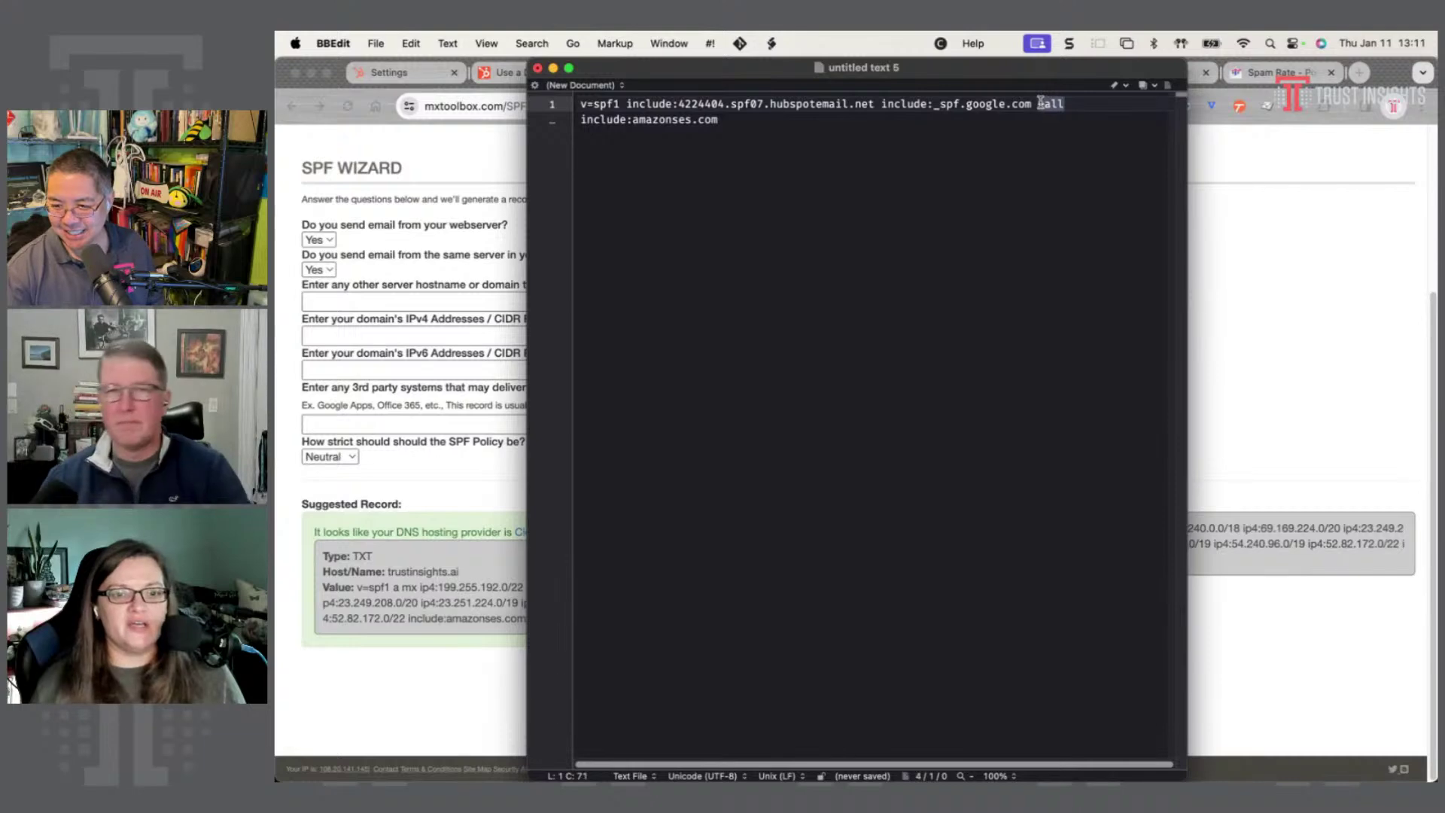
{"action": "key", "text": "BackSpace"}
{"action": "type", "text": "~all"}
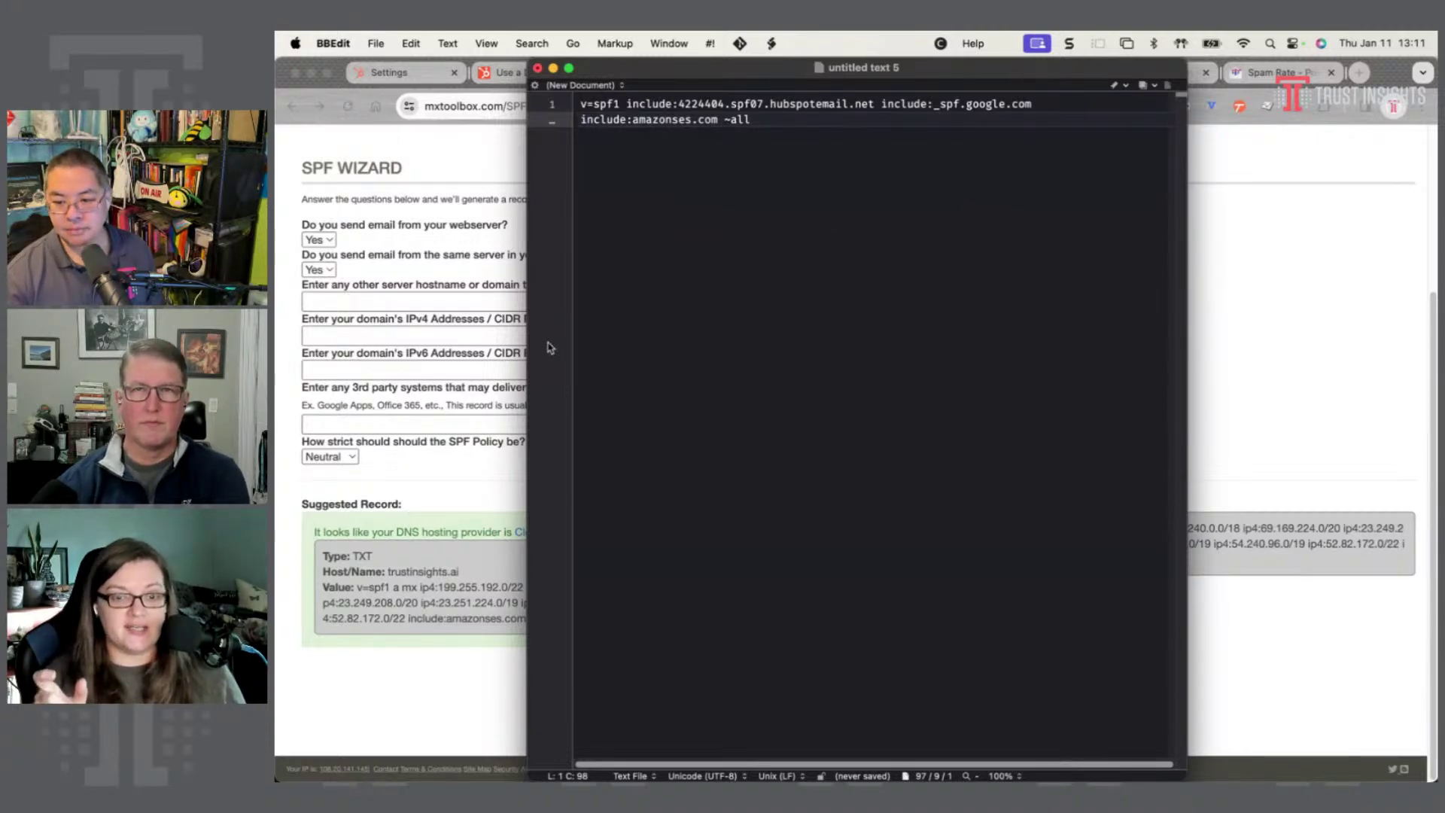
{"action": "left_click_drag", "start_coordinate": [680, 72], "coordinate": [831, 65]}
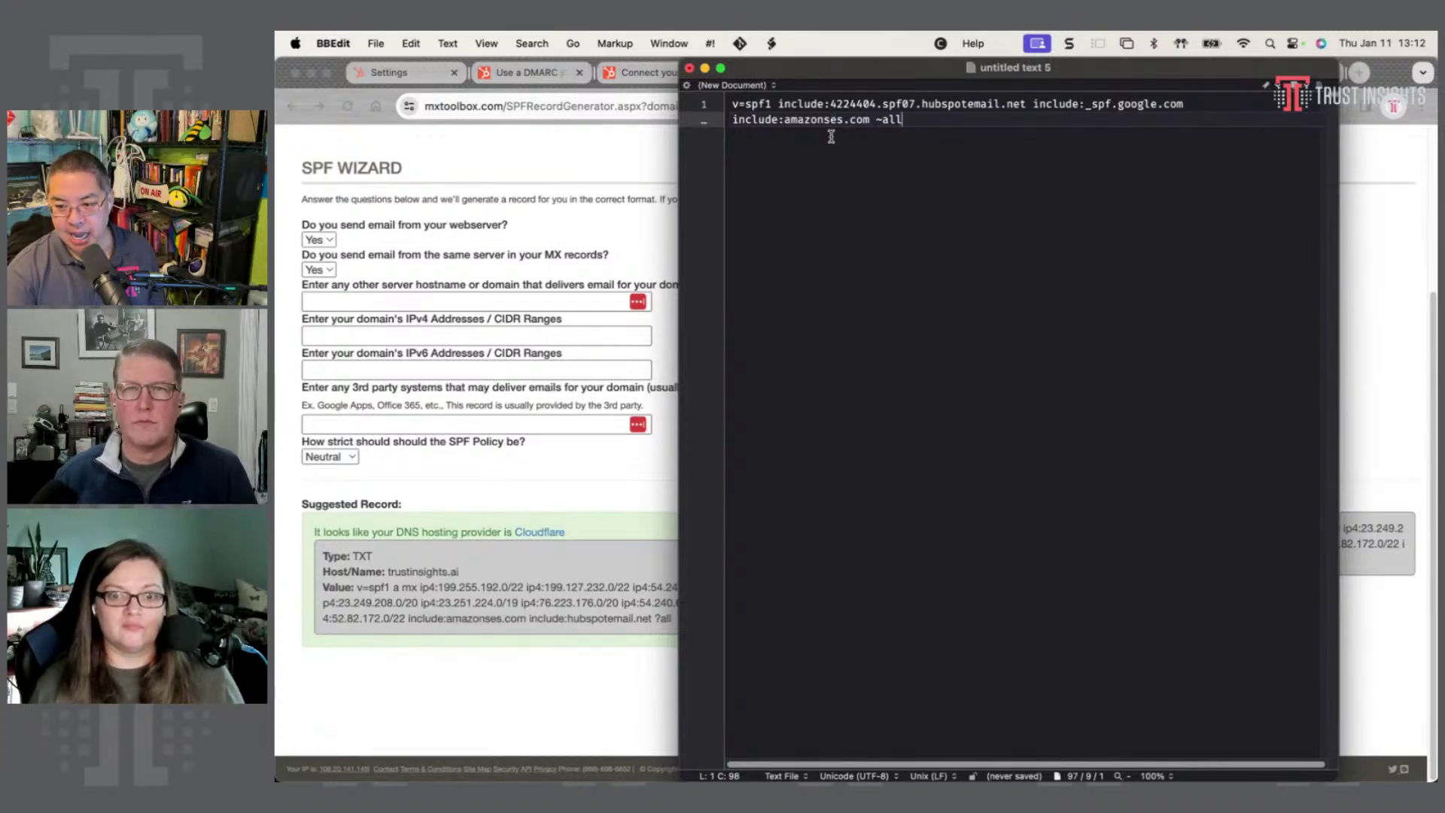
- Bring MxToolbox's trustinsights.ai SPF wizard with its suggested and current records back to the front
{"action": "left_click", "coordinate": [513, 706]}
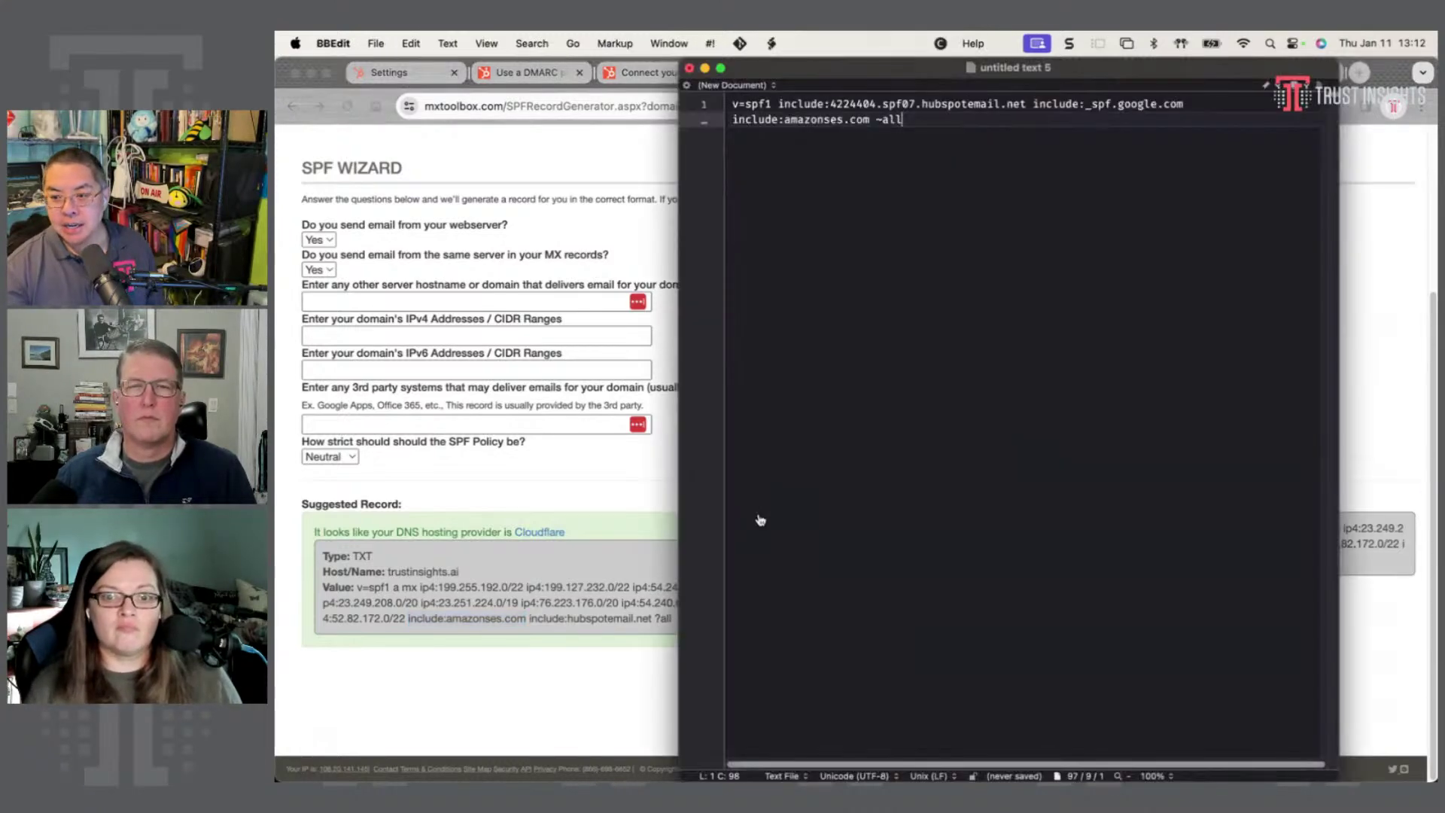
{"action": "key", "text": "super+Tab"}
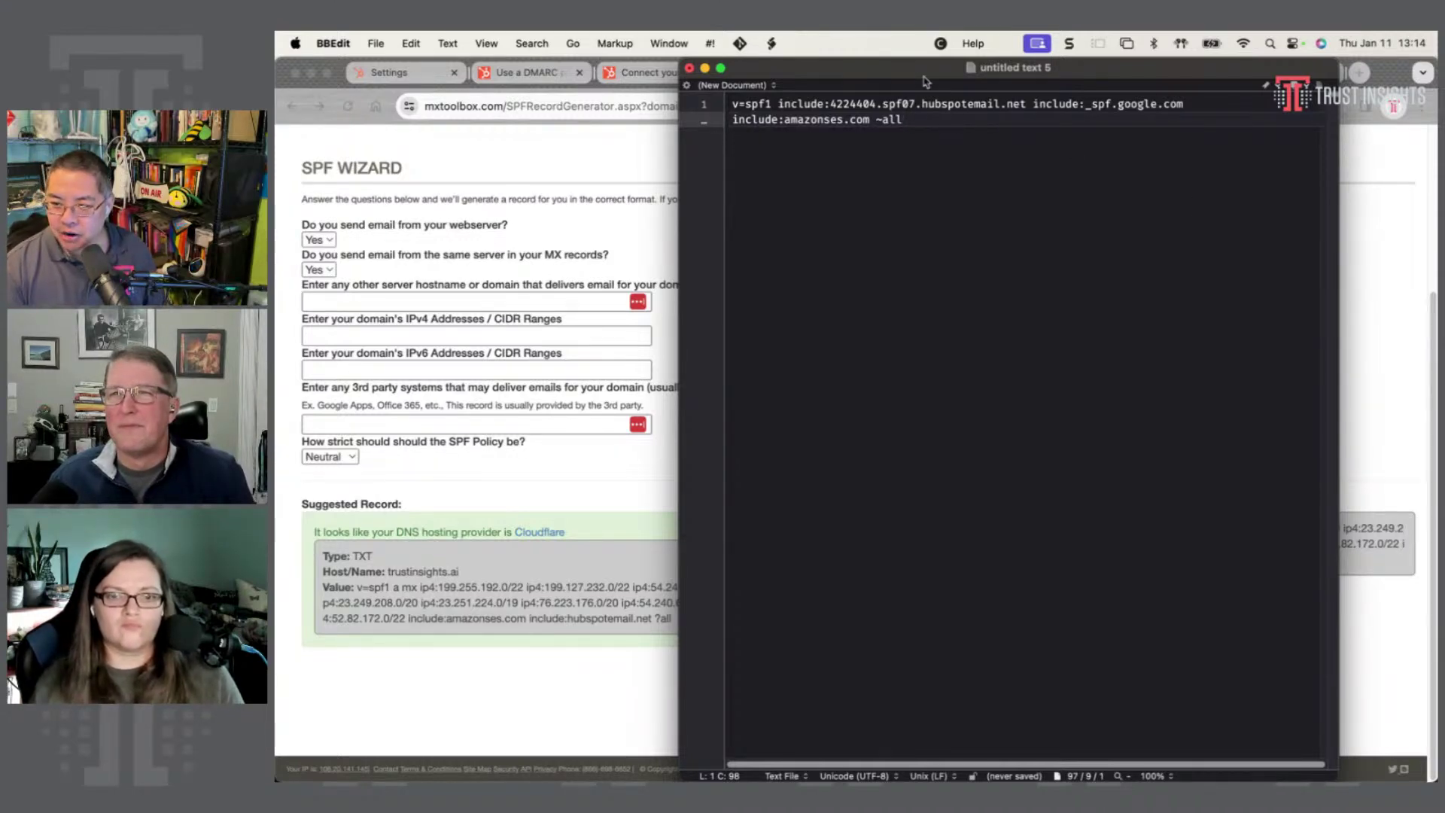
{"action": "left_click", "coordinate": [543, 503]}
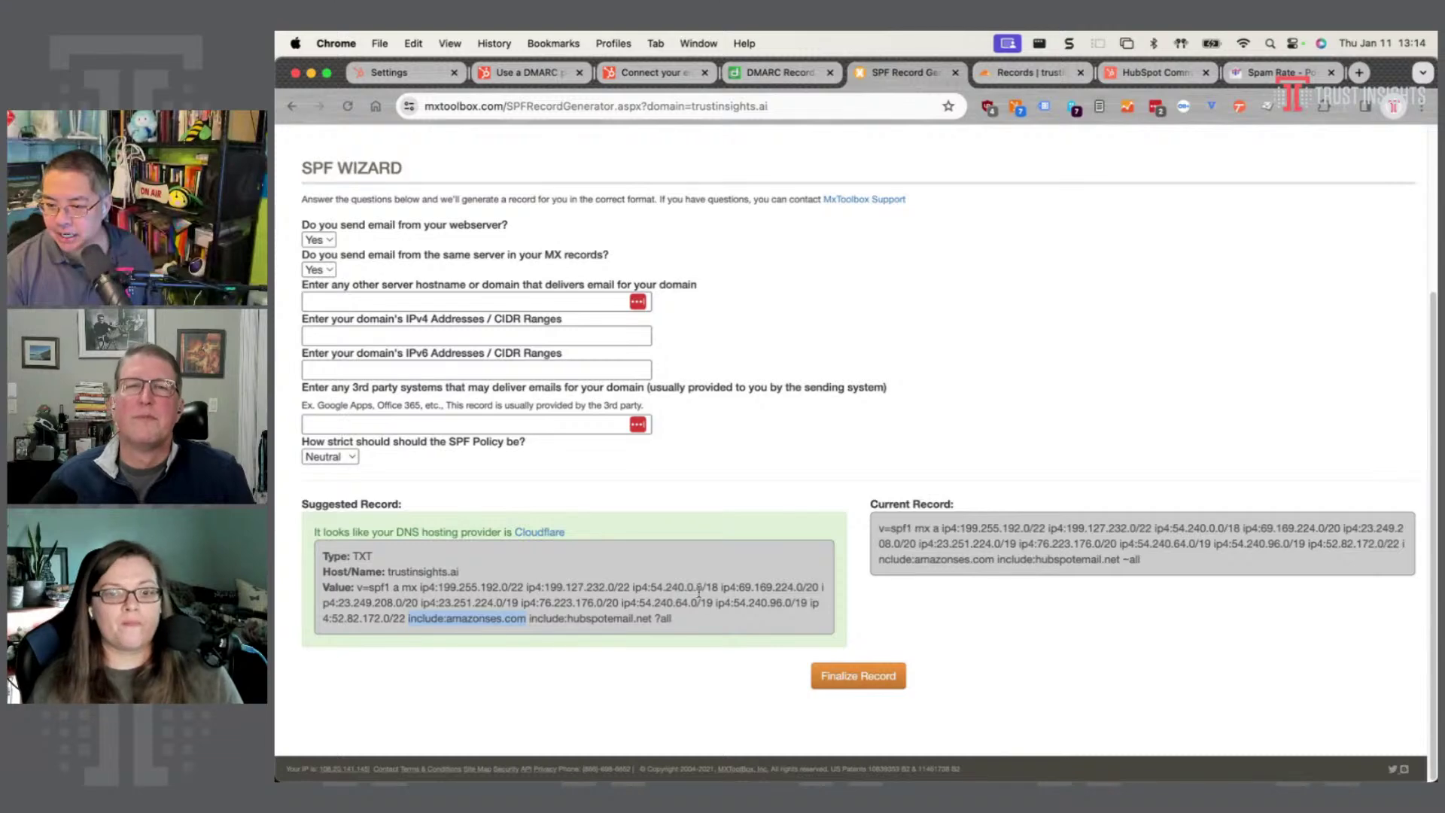
- Paste MxToolbox's suggested SPF record onto line 5 of the BBEdit draft, removing its leading space
{"action": "left_click", "coordinate": [692, 624]}
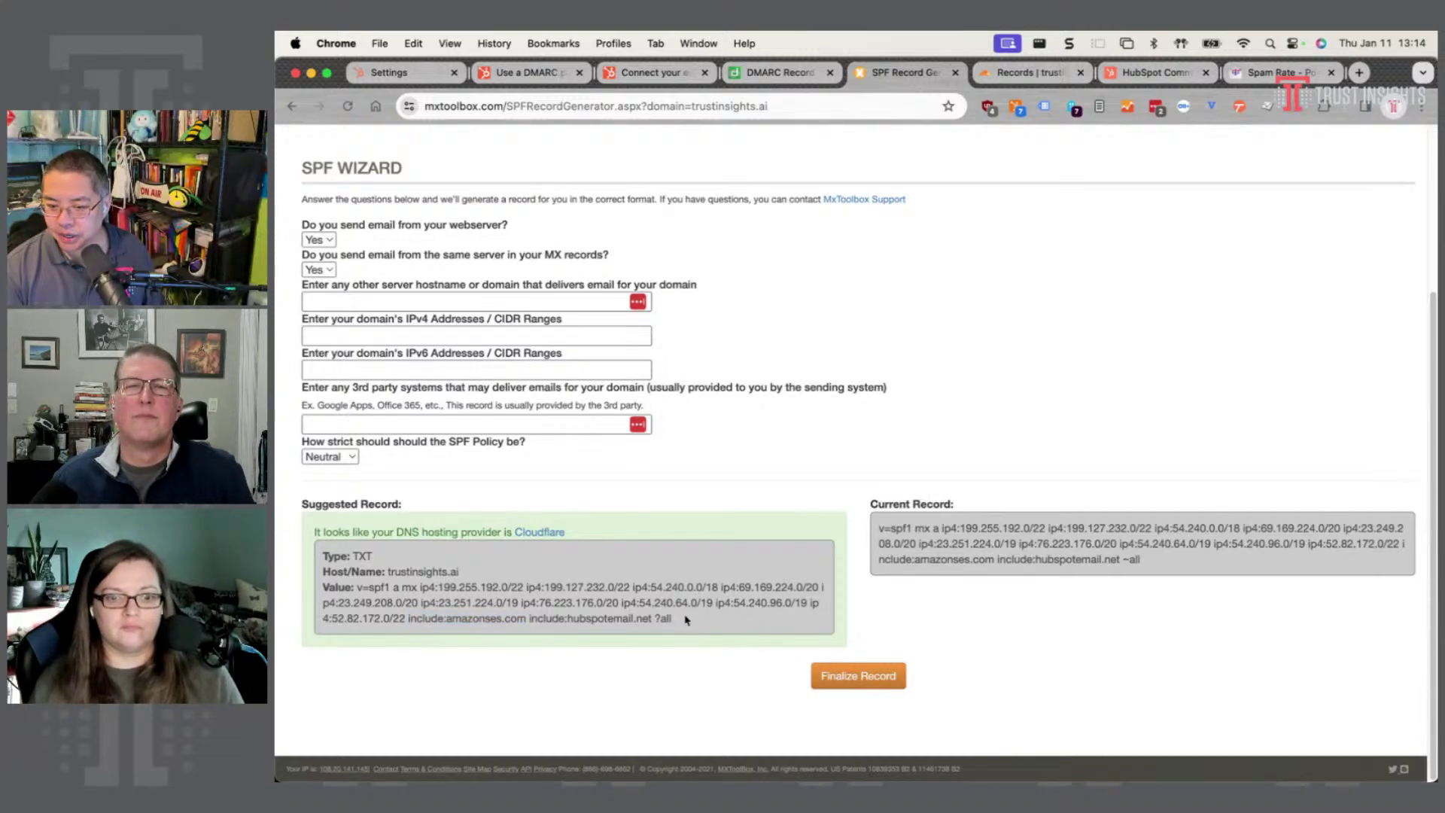
{"action": "left_click_drag", "start_coordinate": [687, 621], "coordinate": [348, 588]}
{"action": "key", "text": "super+c"}
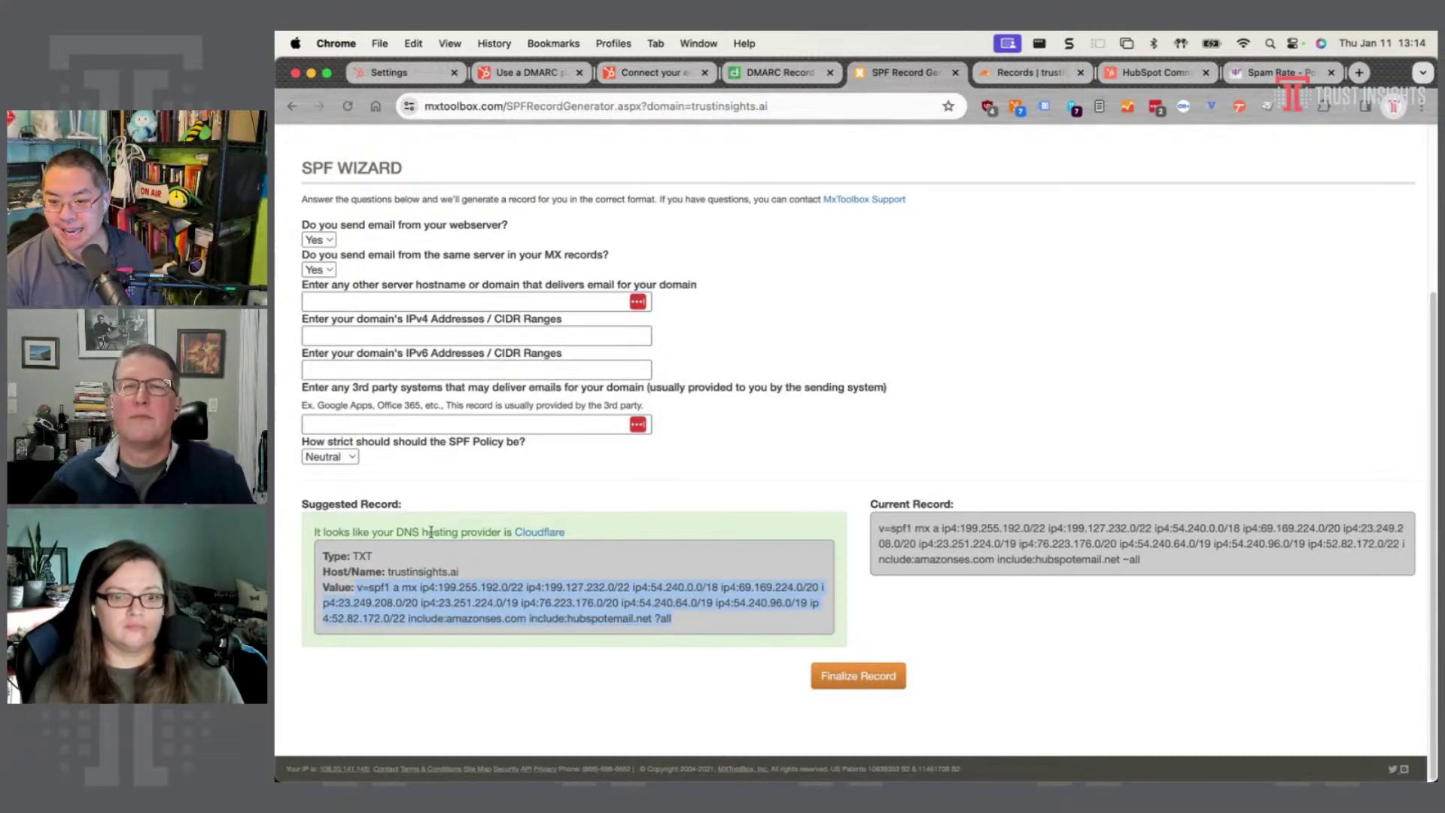
{"action": "key", "text": "super+Tab"}
{"action": "key", "text": "Return"}
{"action": "key", "text": "Return"}
{"action": "key", "text": "Return"}
{"action": "key", "text": "Return"}
{"action": "key", "text": "super+v"}
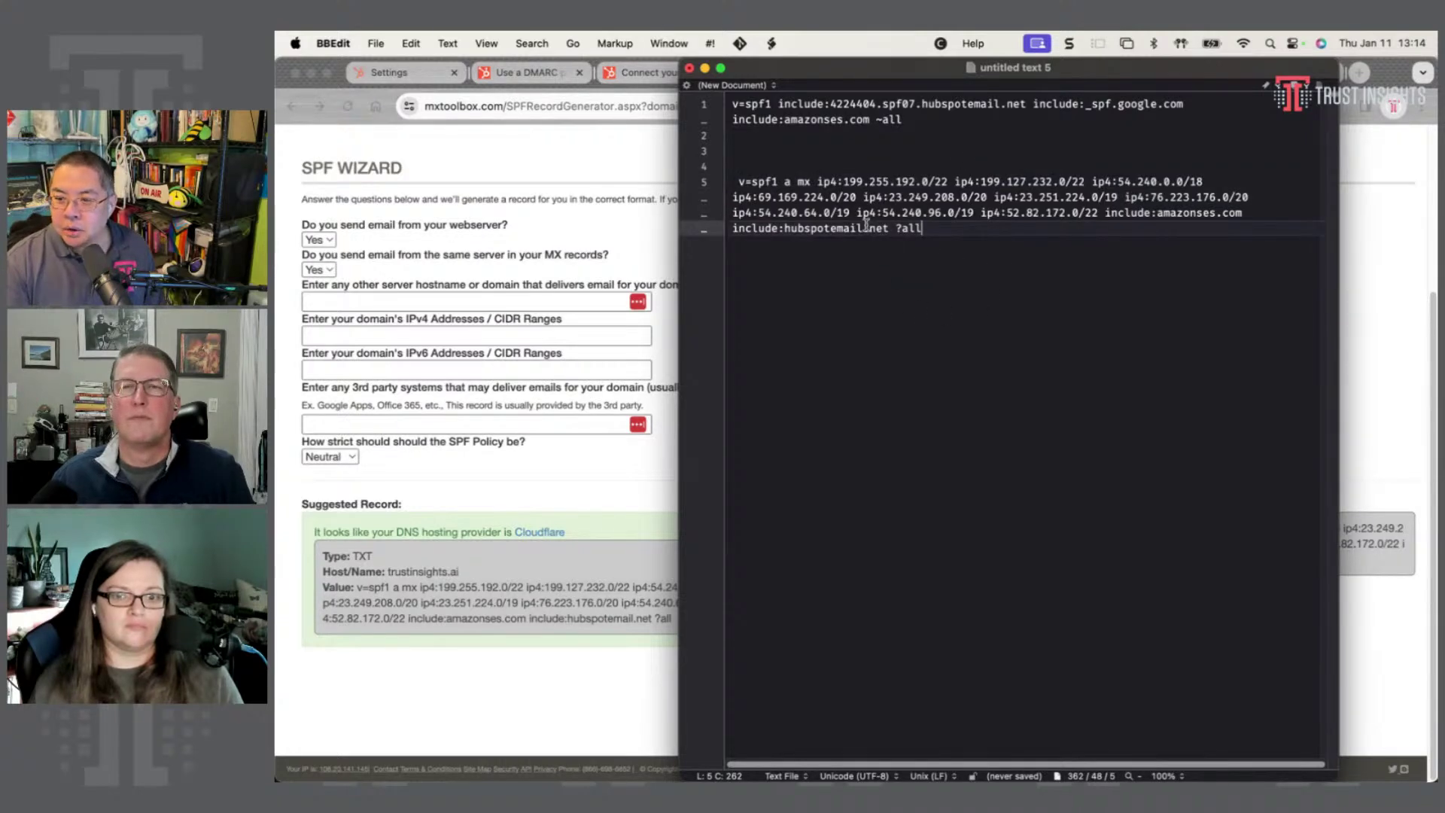
{"action": "left_click", "coordinate": [738, 188]}
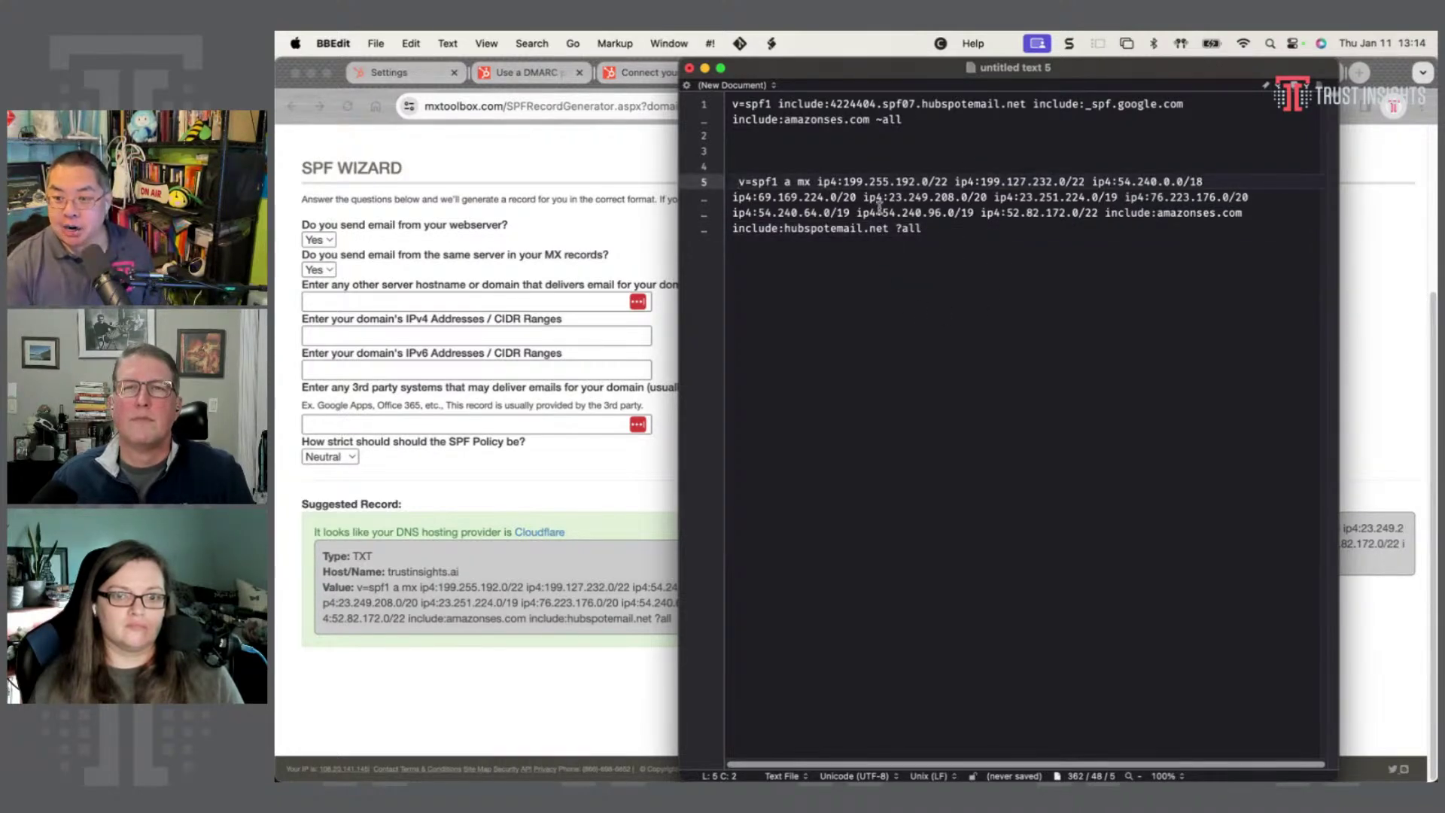
{"action": "key", "text": "BackSpace"}
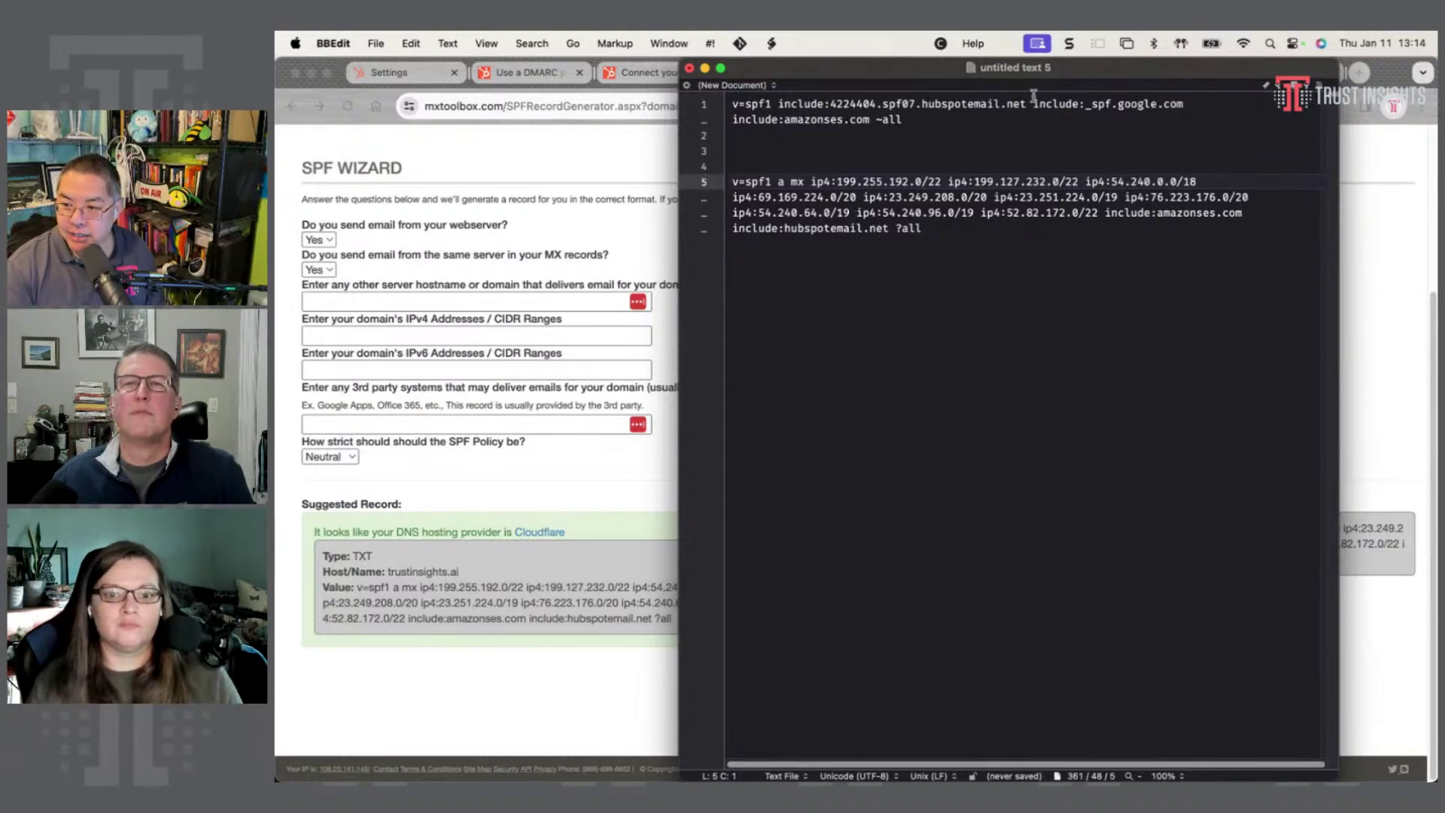
- Swap include:hubspotemail.net for include:4224404.spf07.hubspotemail.net in that record and copy it
{"action": "left_click_drag", "start_coordinate": [1027, 103], "coordinate": [778, 104]}
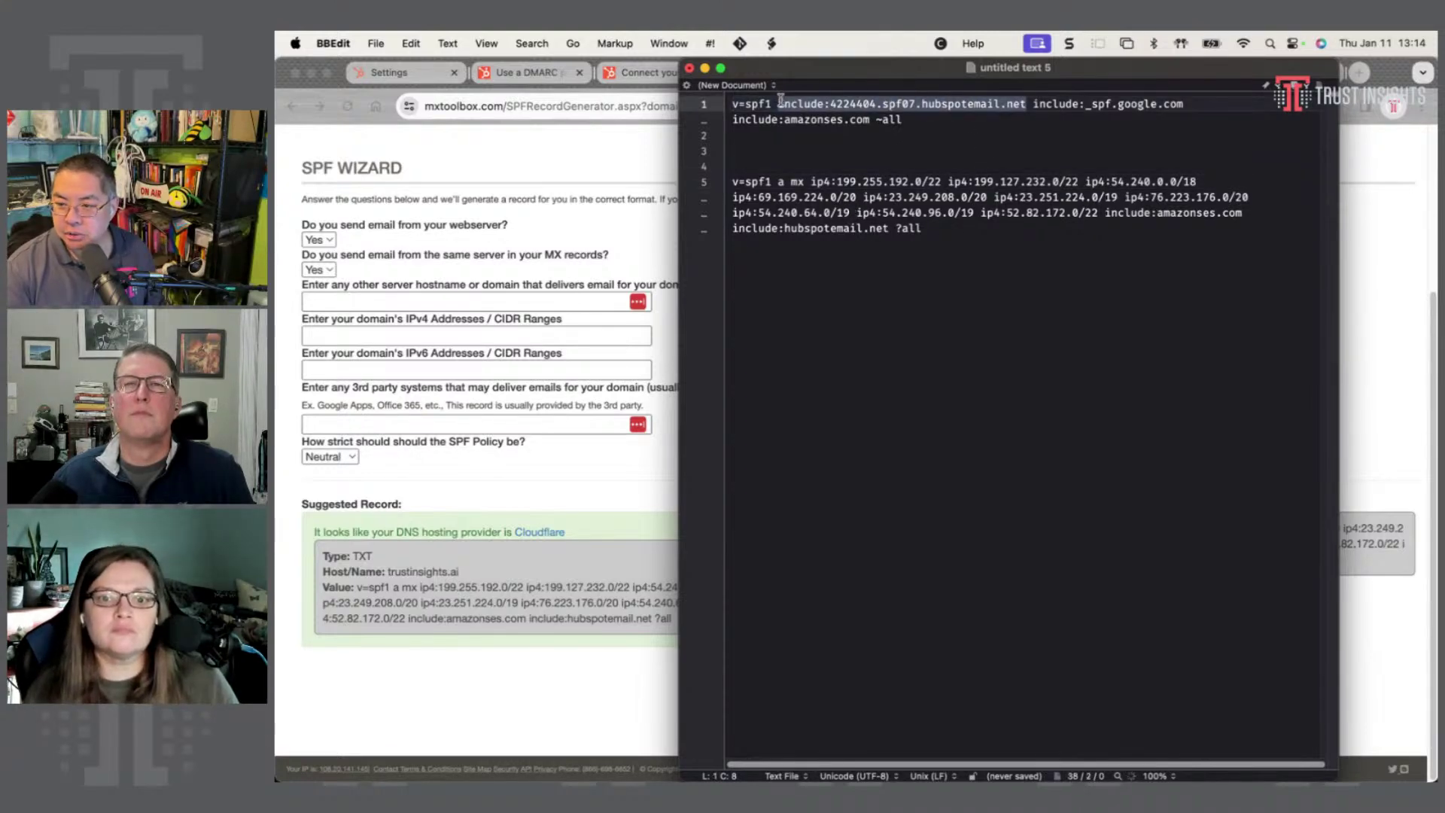
{"action": "left_click_drag", "start_coordinate": [733, 228], "coordinate": [889, 229]}
{"action": "key", "text": "super+v"}
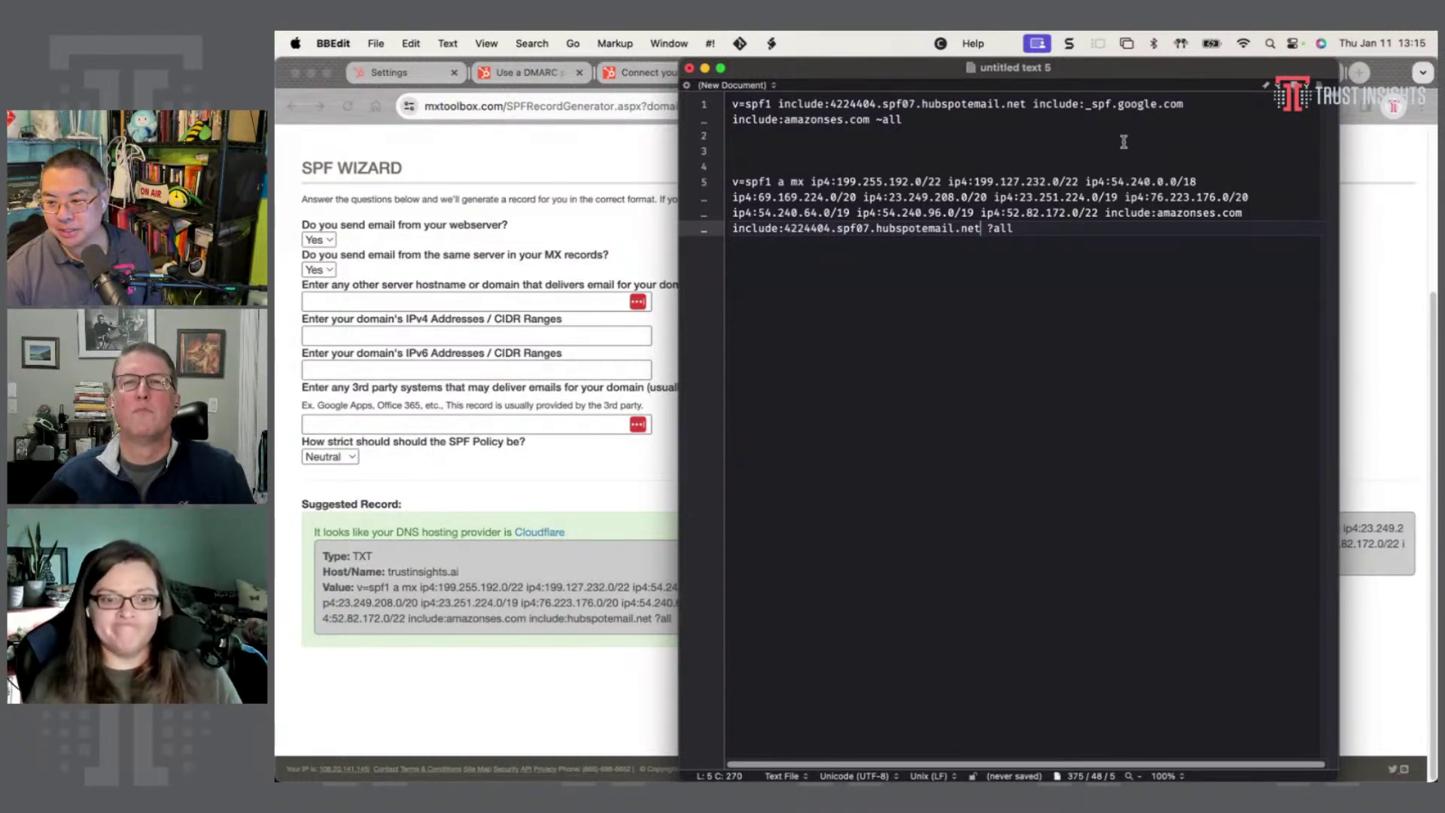
{"action": "double_click", "coordinate": [1001, 230]}
{"action": "left_click_drag", "start_coordinate": [1000, 240], "coordinate": [712, 182]}
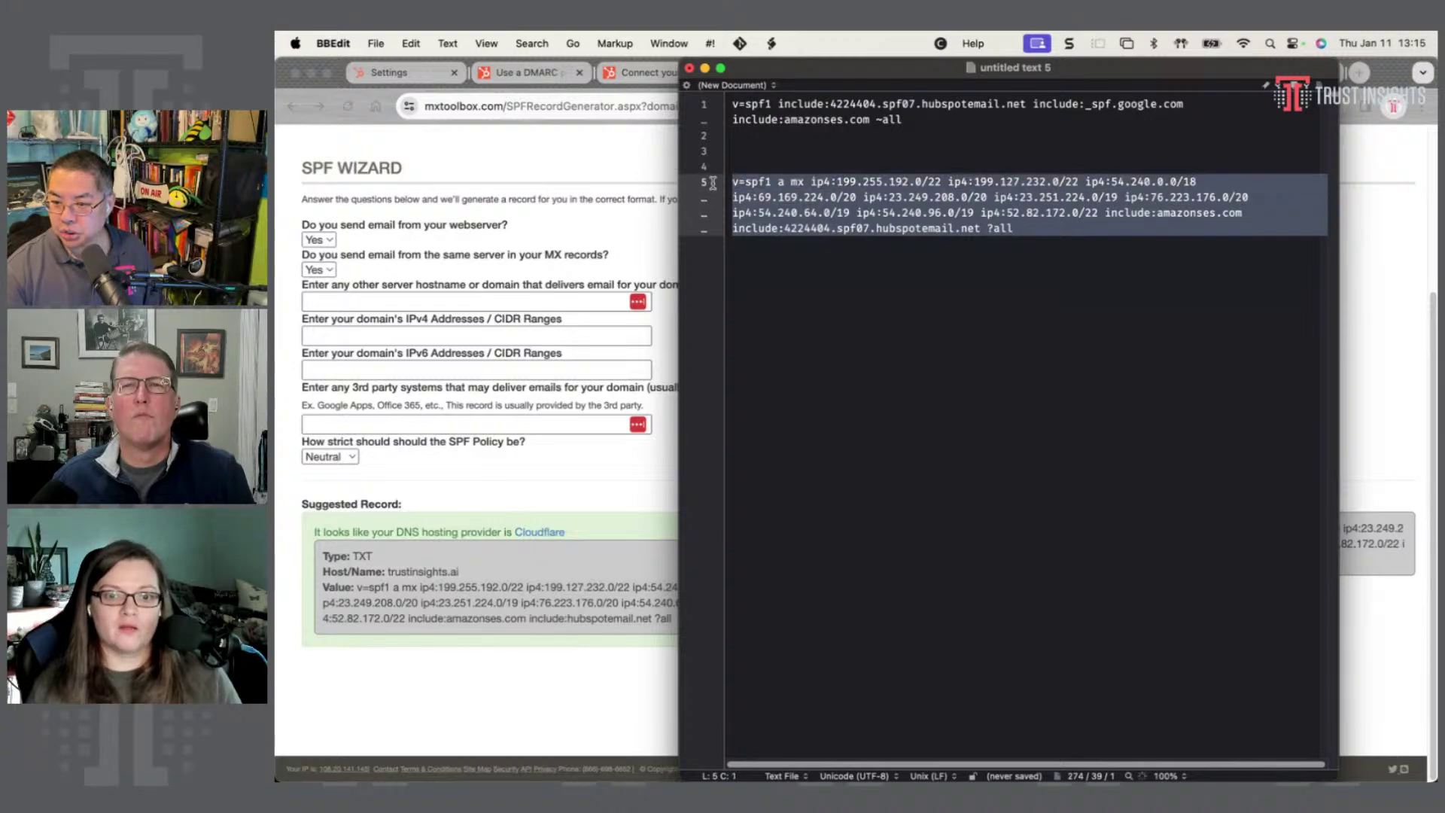
{"action": "key", "text": "super+c"}
{"action": "left_click", "coordinate": [589, 167]}
{"action": "left_click", "coordinate": [1038, 73]}
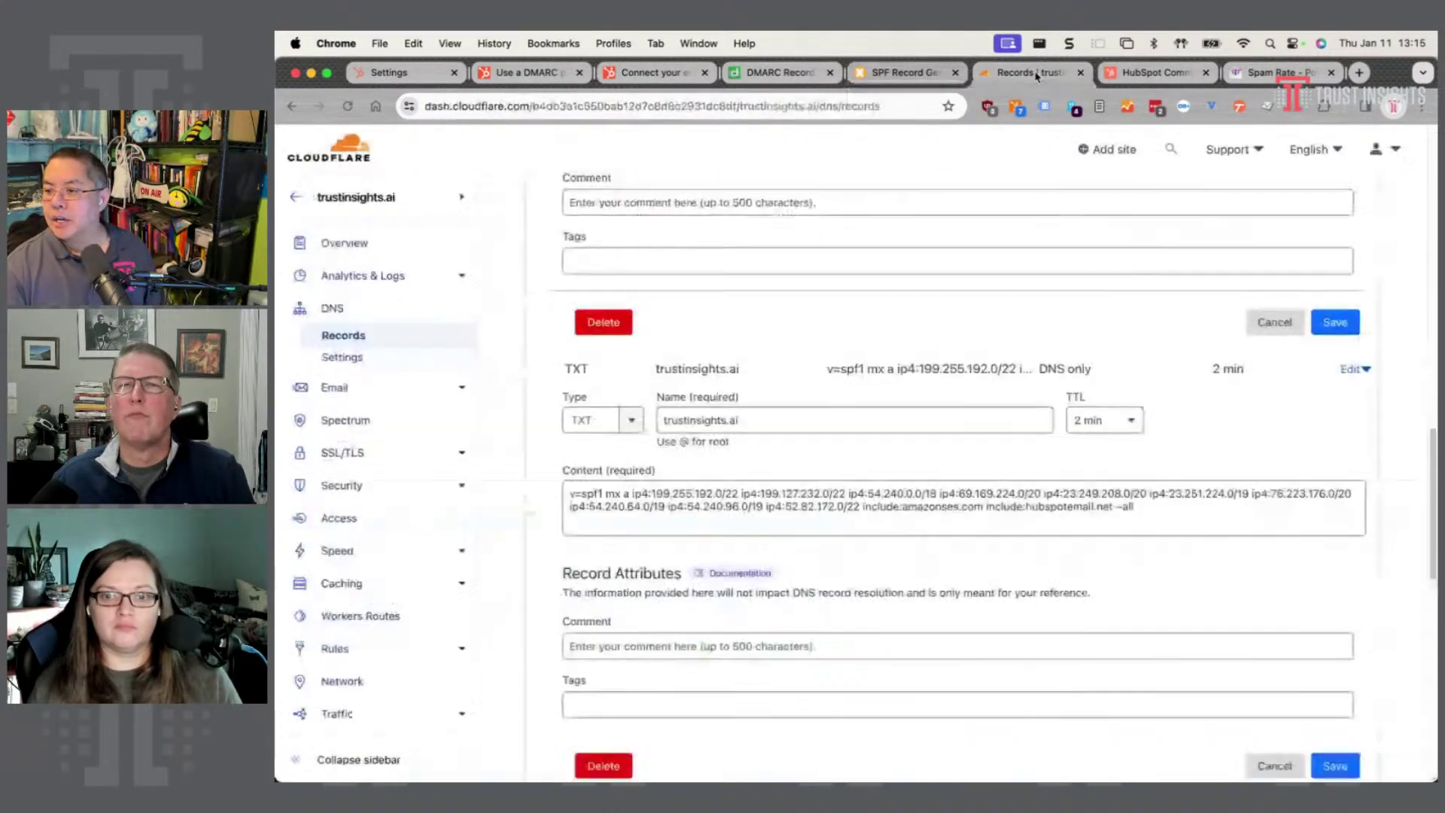
{"action": "scroll", "coordinate": [804, 407], "scroll_direction": "up", "scroll_amount": 6}
{"action": "scroll", "coordinate": [677, 510], "scroll_direction": "down", "scroll_amount": 7}
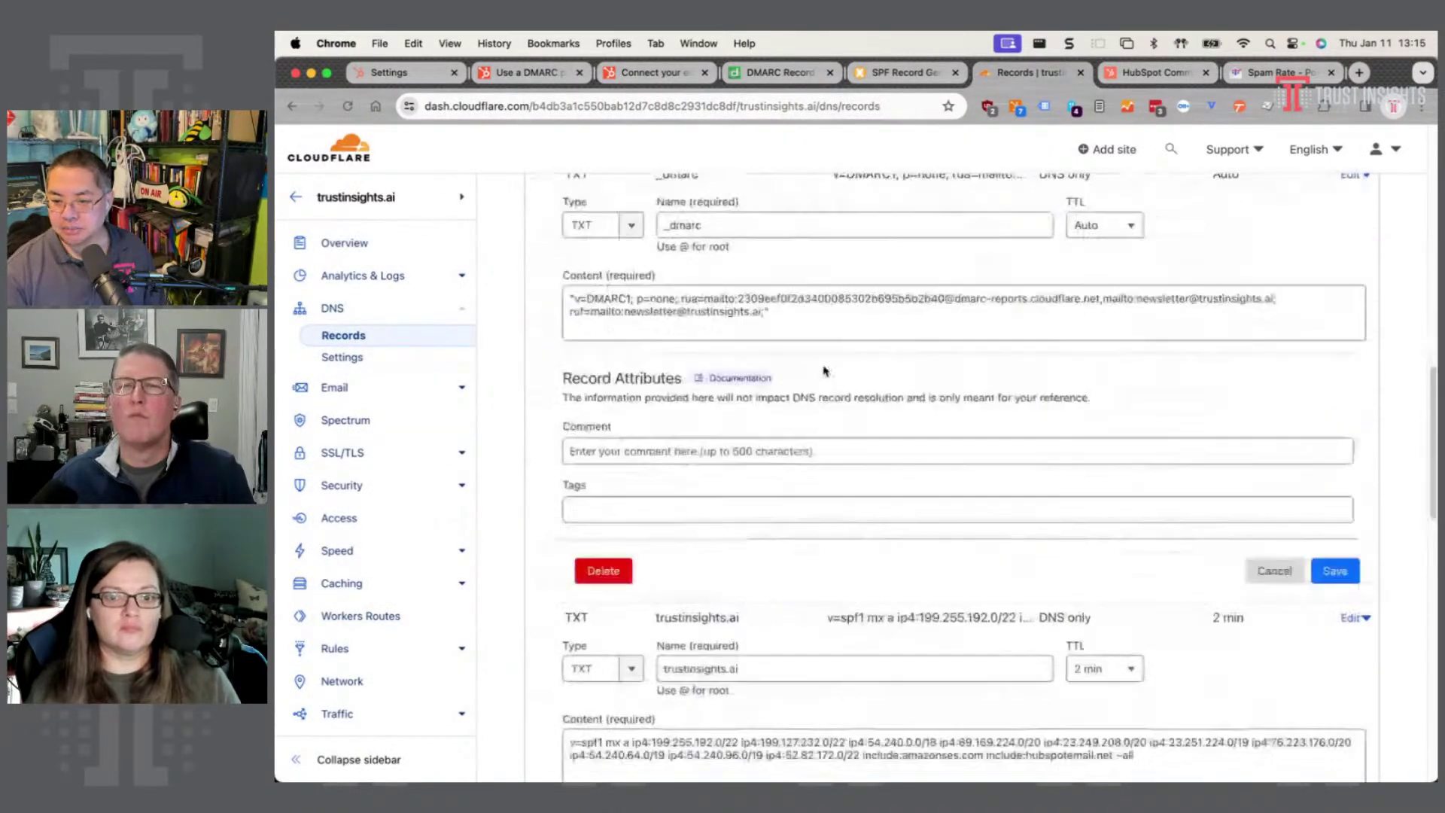
{"action": "scroll", "coordinate": [677, 510], "scroll_direction": "up", "scroll_amount": 10}
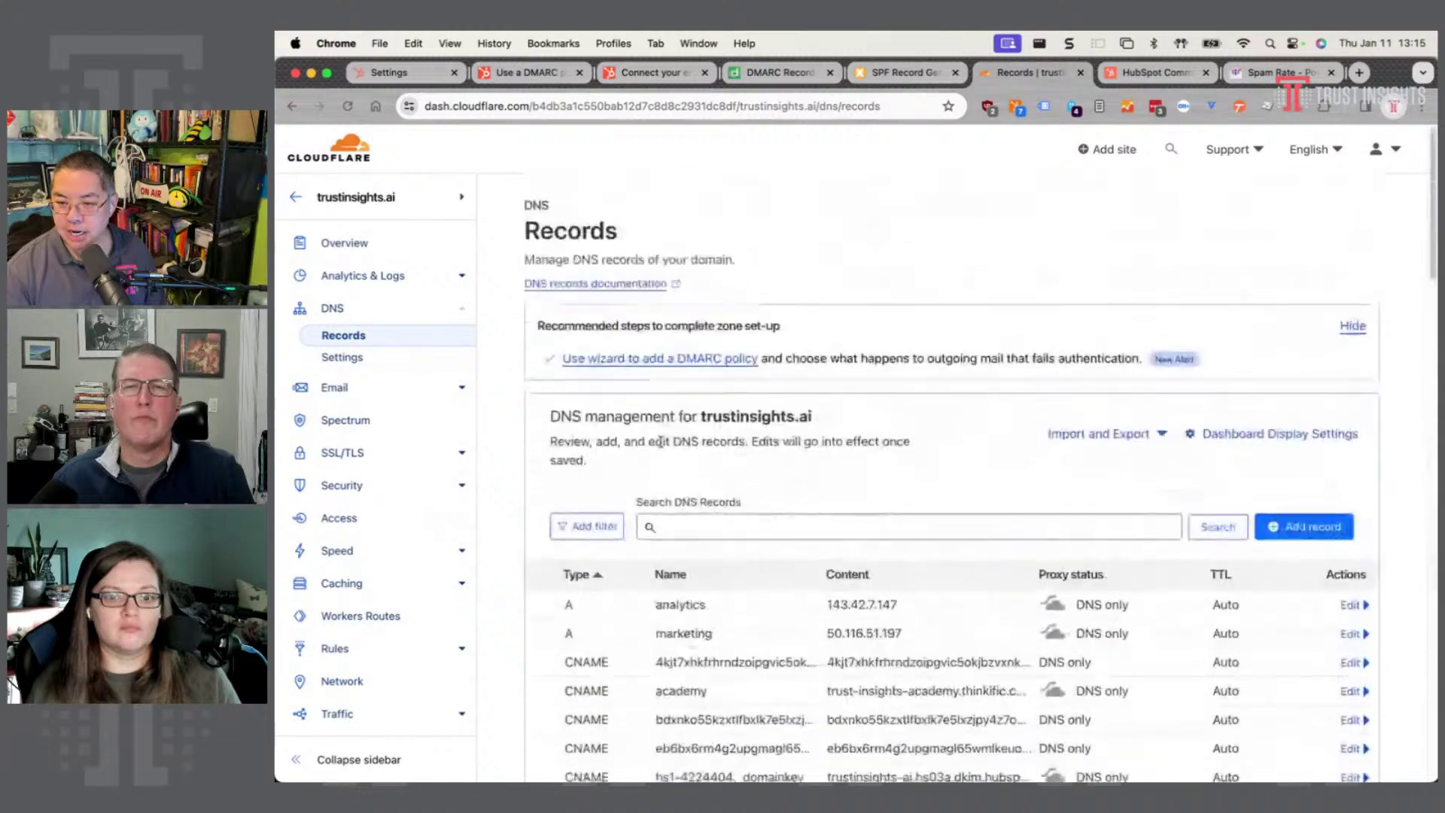
{"action": "left_click", "coordinate": [1272, 533]}
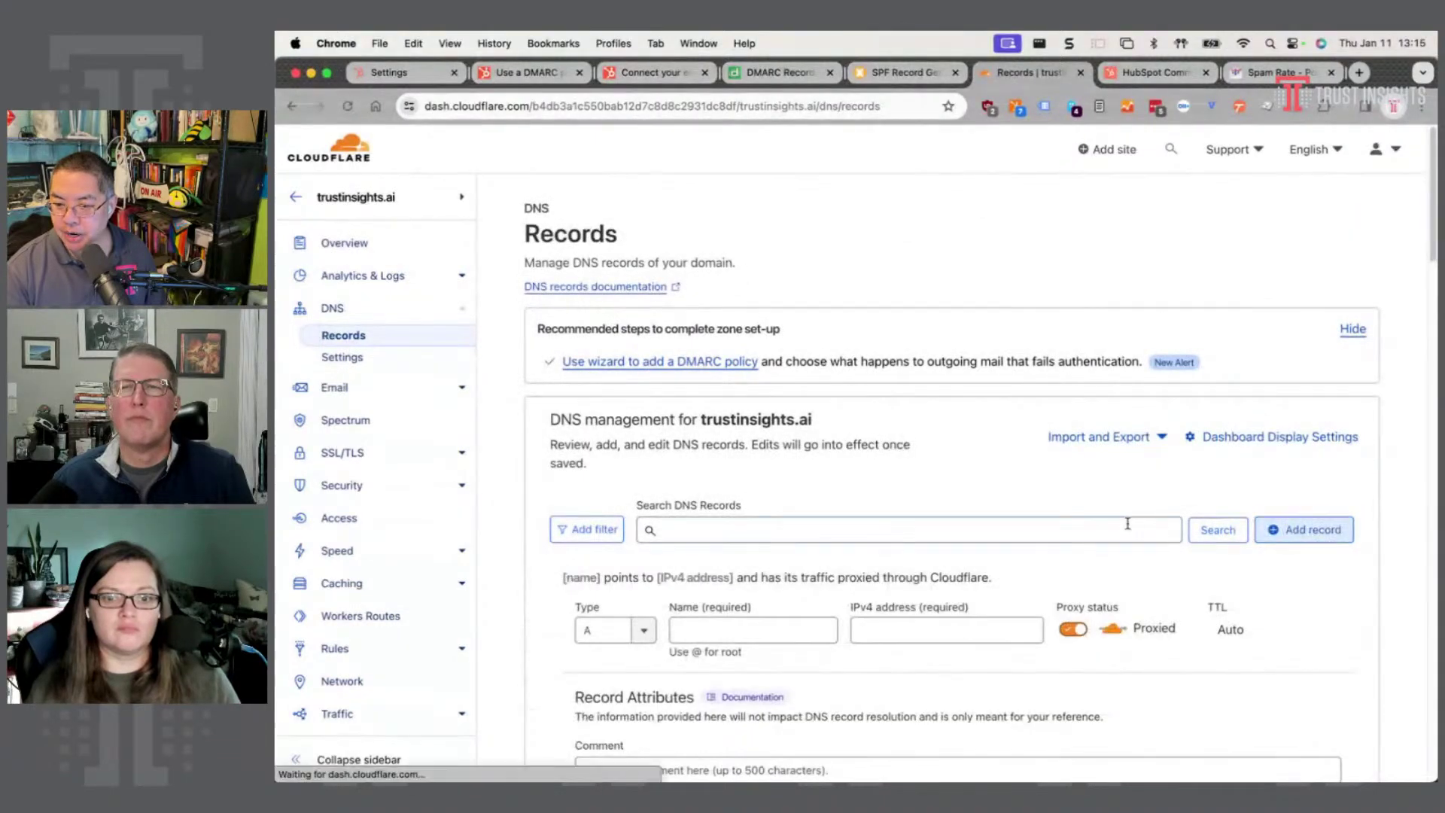
{"action": "scroll", "coordinate": [903, 452], "scroll_direction": "down", "scroll_amount": 4}
{"action": "left_click", "coordinate": [639, 338]}
{"action": "scroll", "coordinate": [609, 421], "scroll_direction": "down", "scroll_amount": 3}
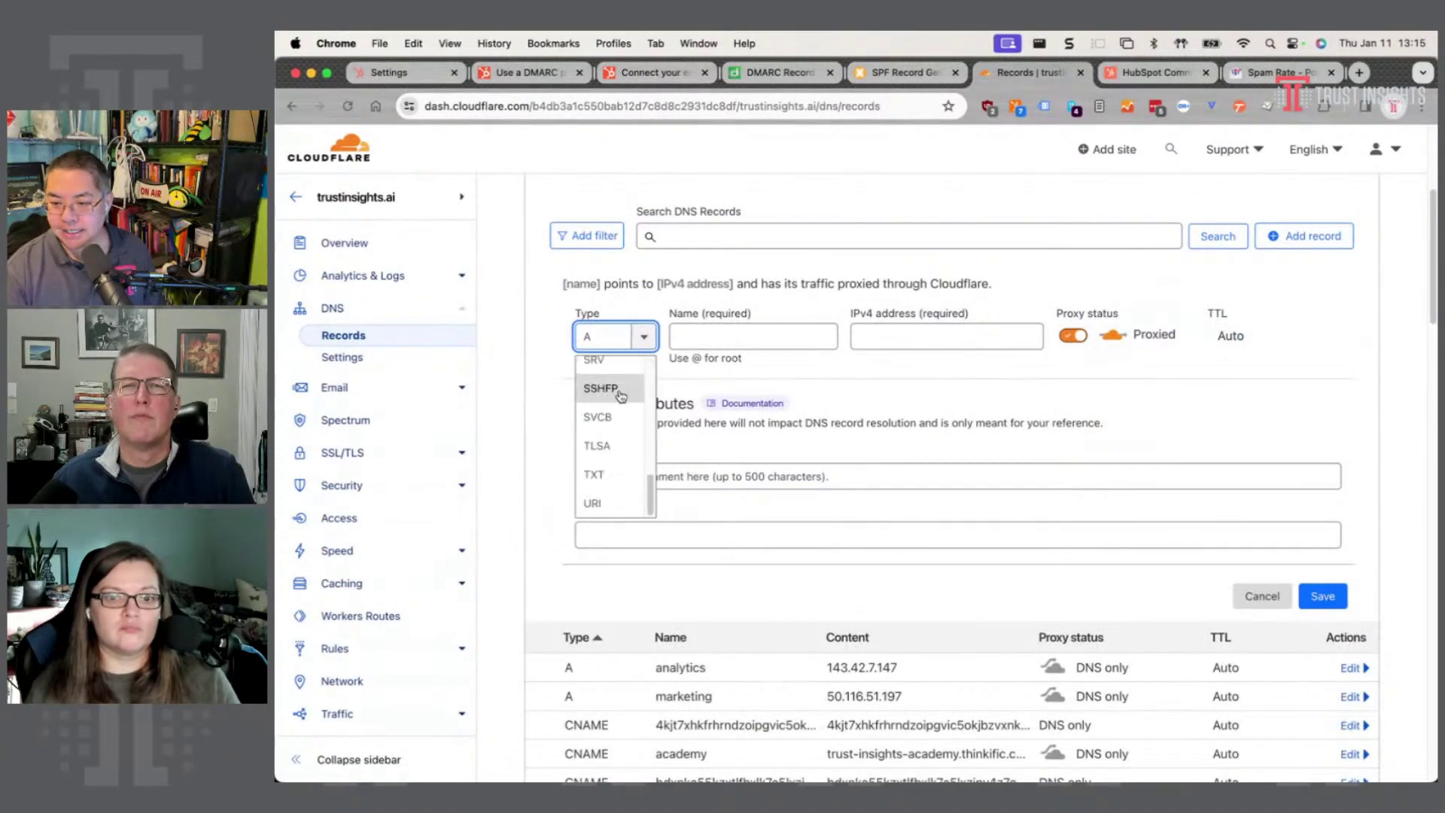
{"action": "left_click", "coordinate": [597, 470]}
{"action": "scroll", "coordinate": [640, 474], "scroll_direction": "down", "scroll_amount": 10}
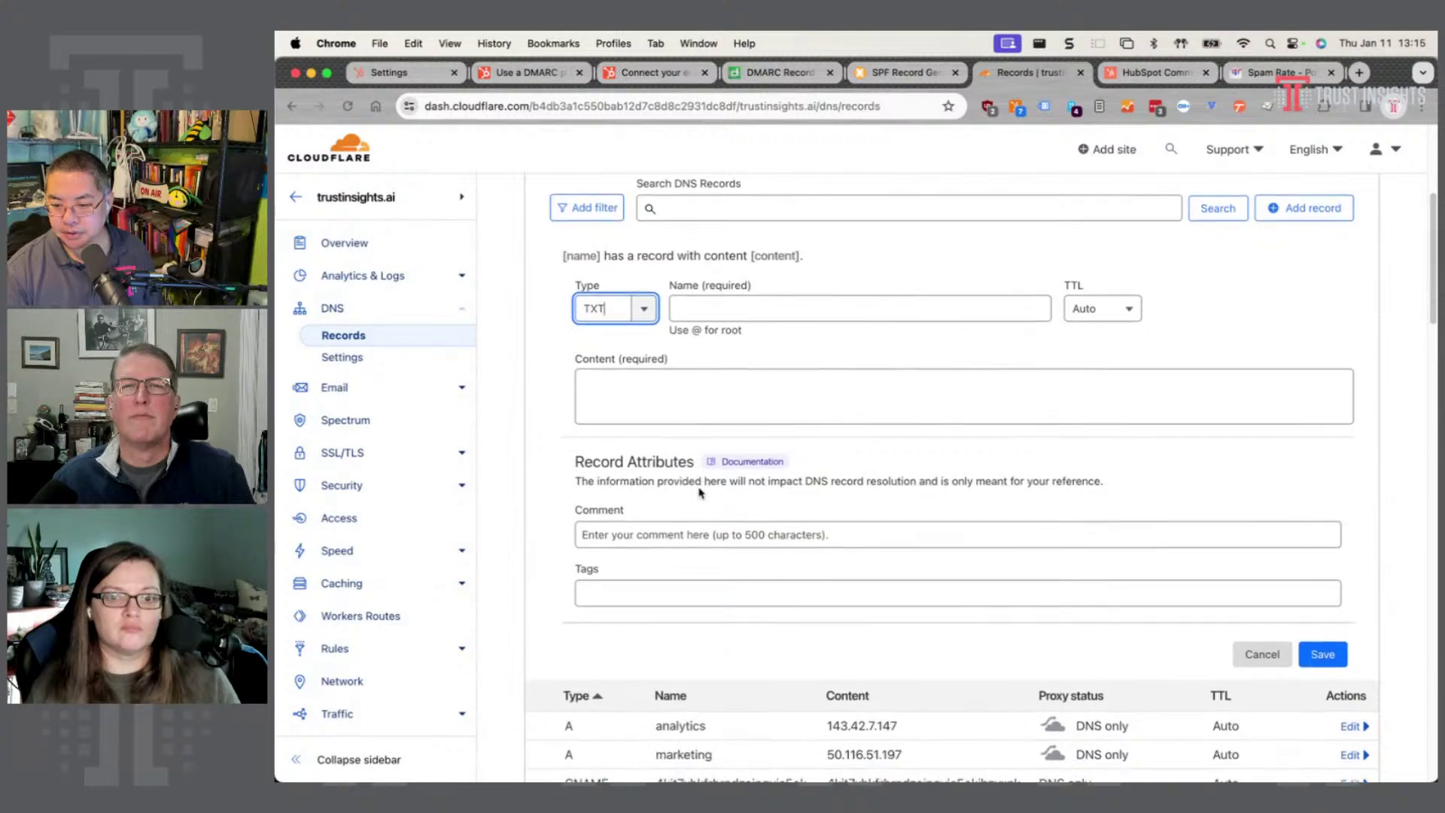
{"action": "scroll", "coordinate": [703, 497], "scroll_direction": "up", "scroll_amount": 1}
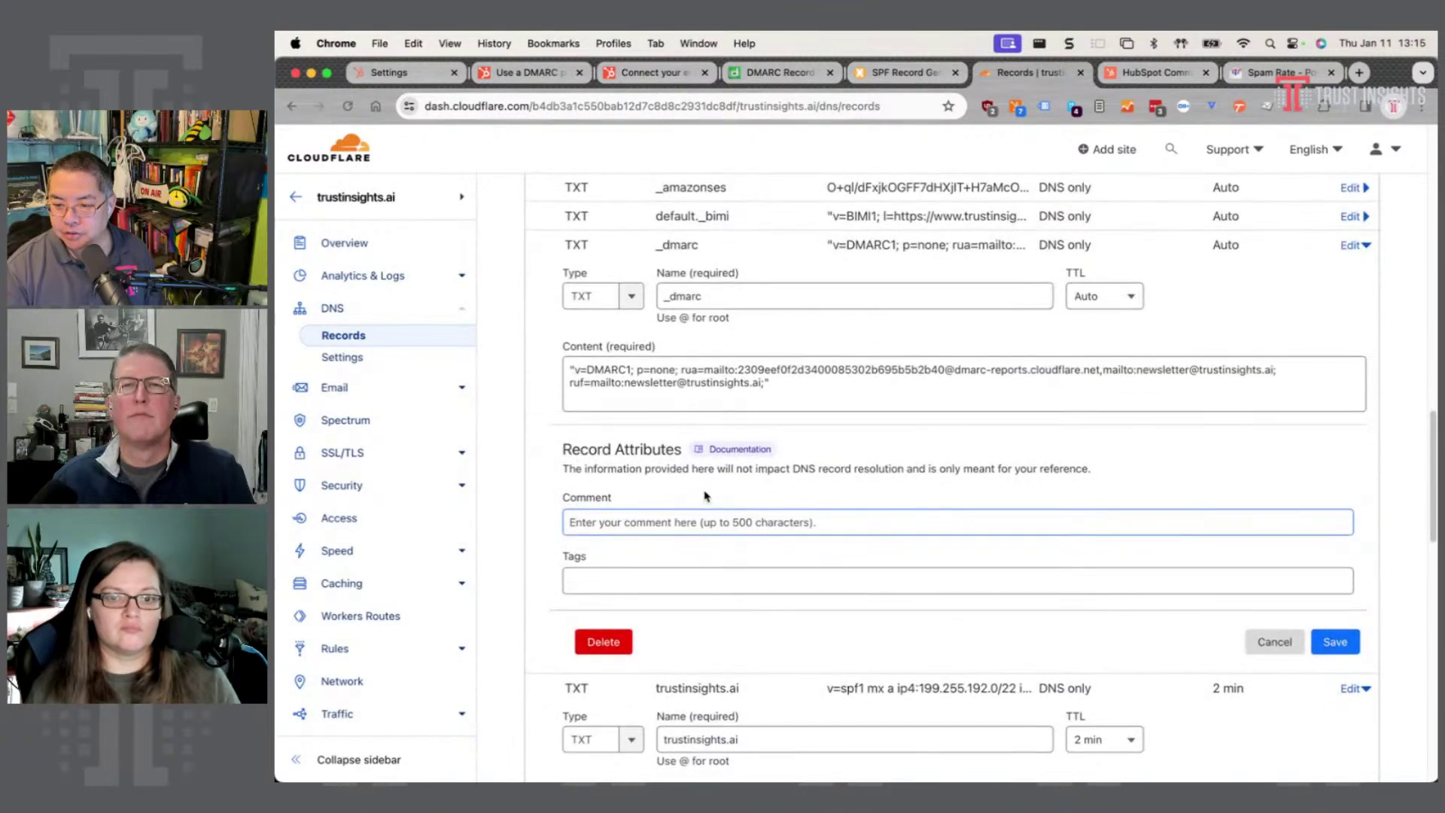
{"action": "scroll", "coordinate": [718, 566], "scroll_direction": "down", "scroll_amount": 4}
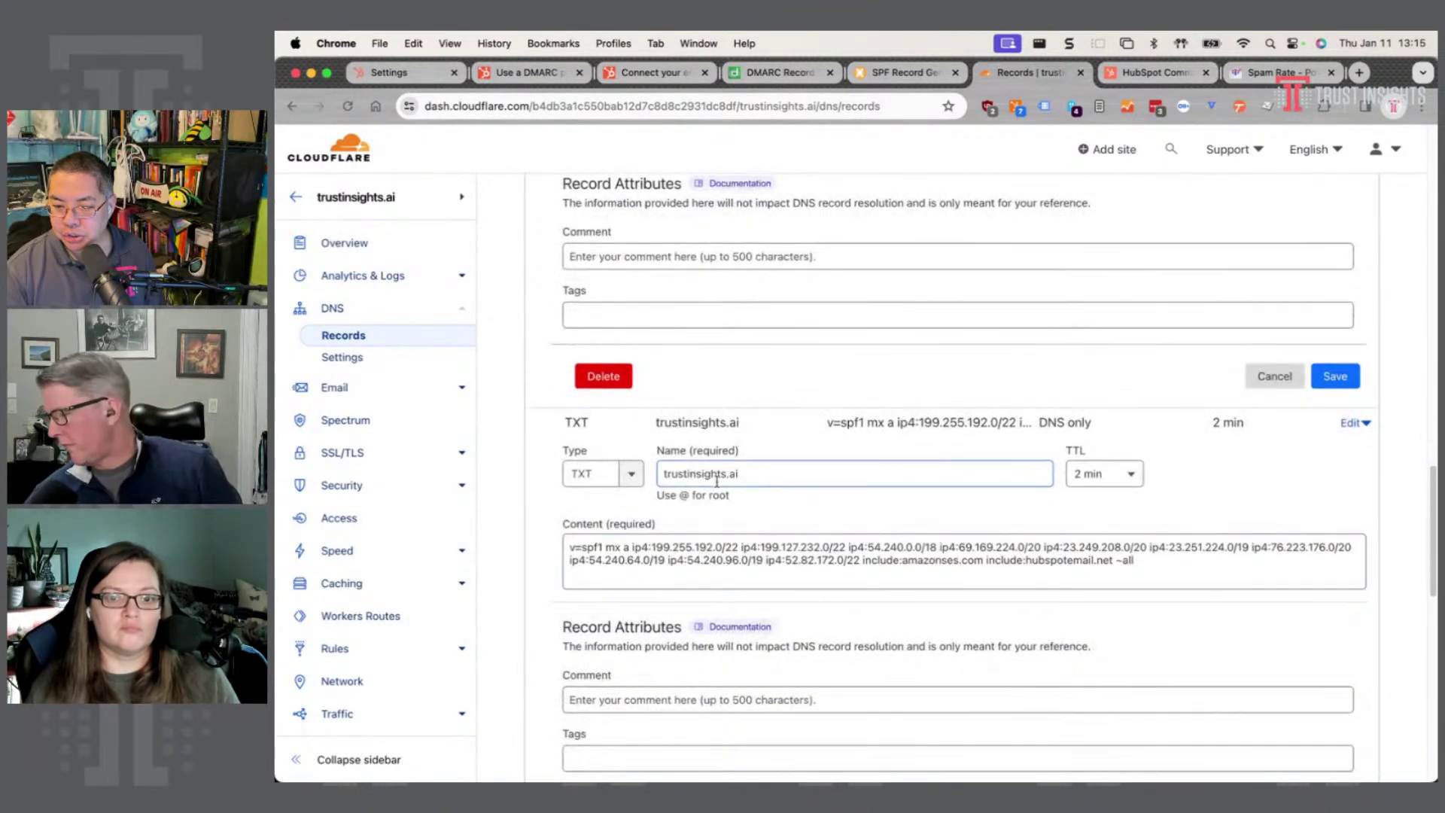
{"action": "scroll", "coordinate": [722, 466], "scroll_direction": "up", "scroll_amount": 15}
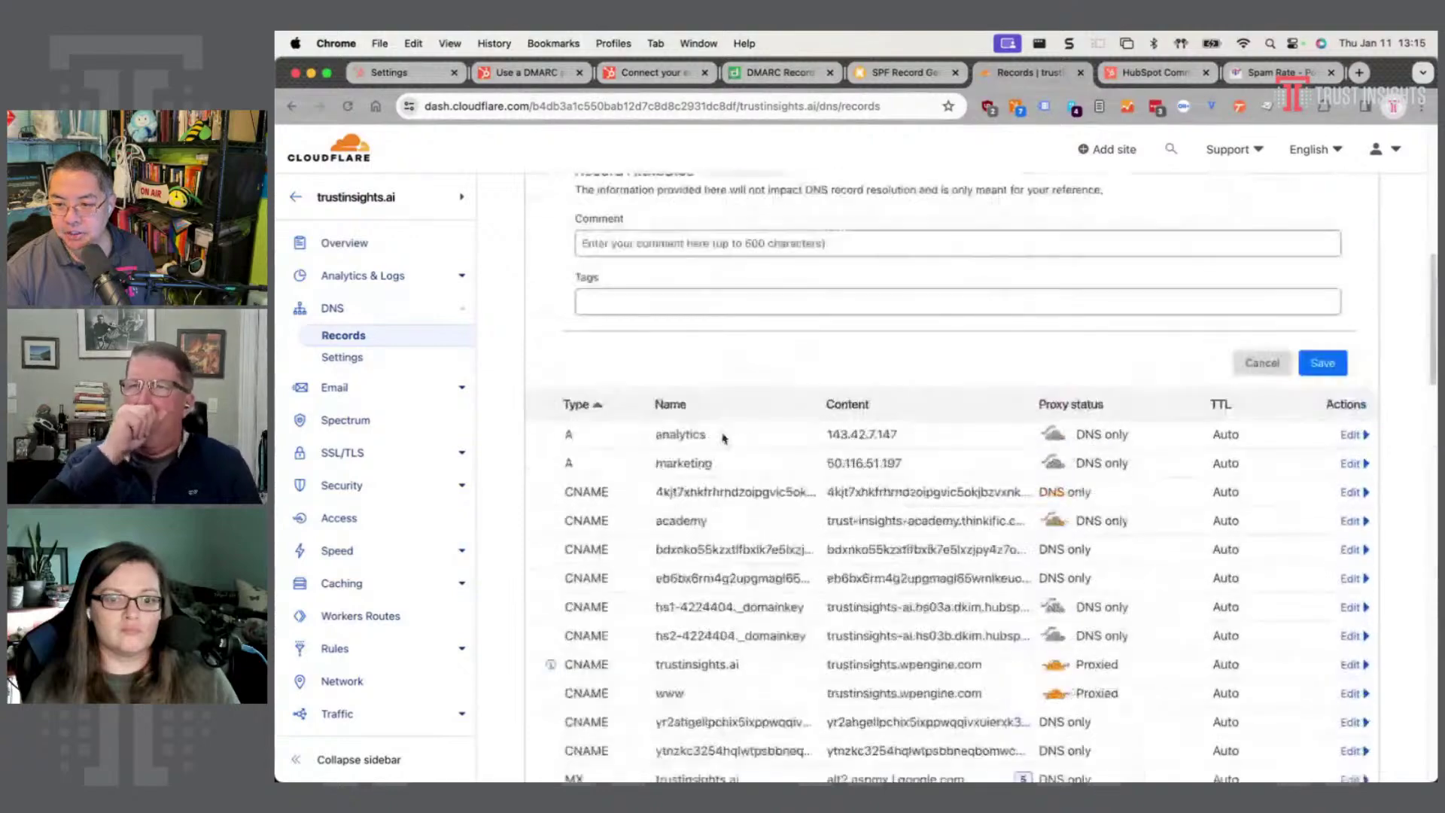
{"action": "left_click", "coordinate": [845, 317]}
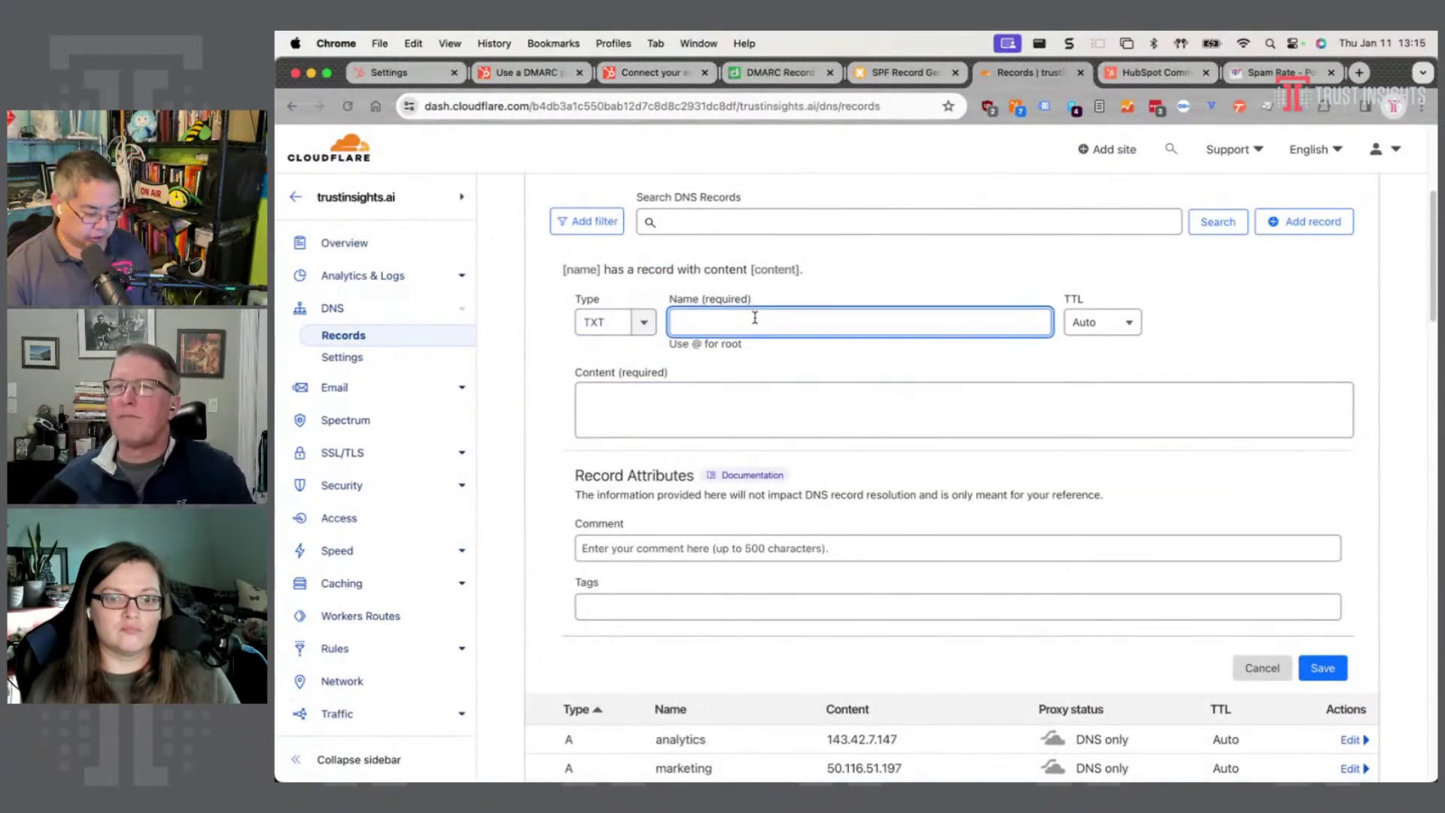
{"action": "type", "text": "trustinsights.ai"}
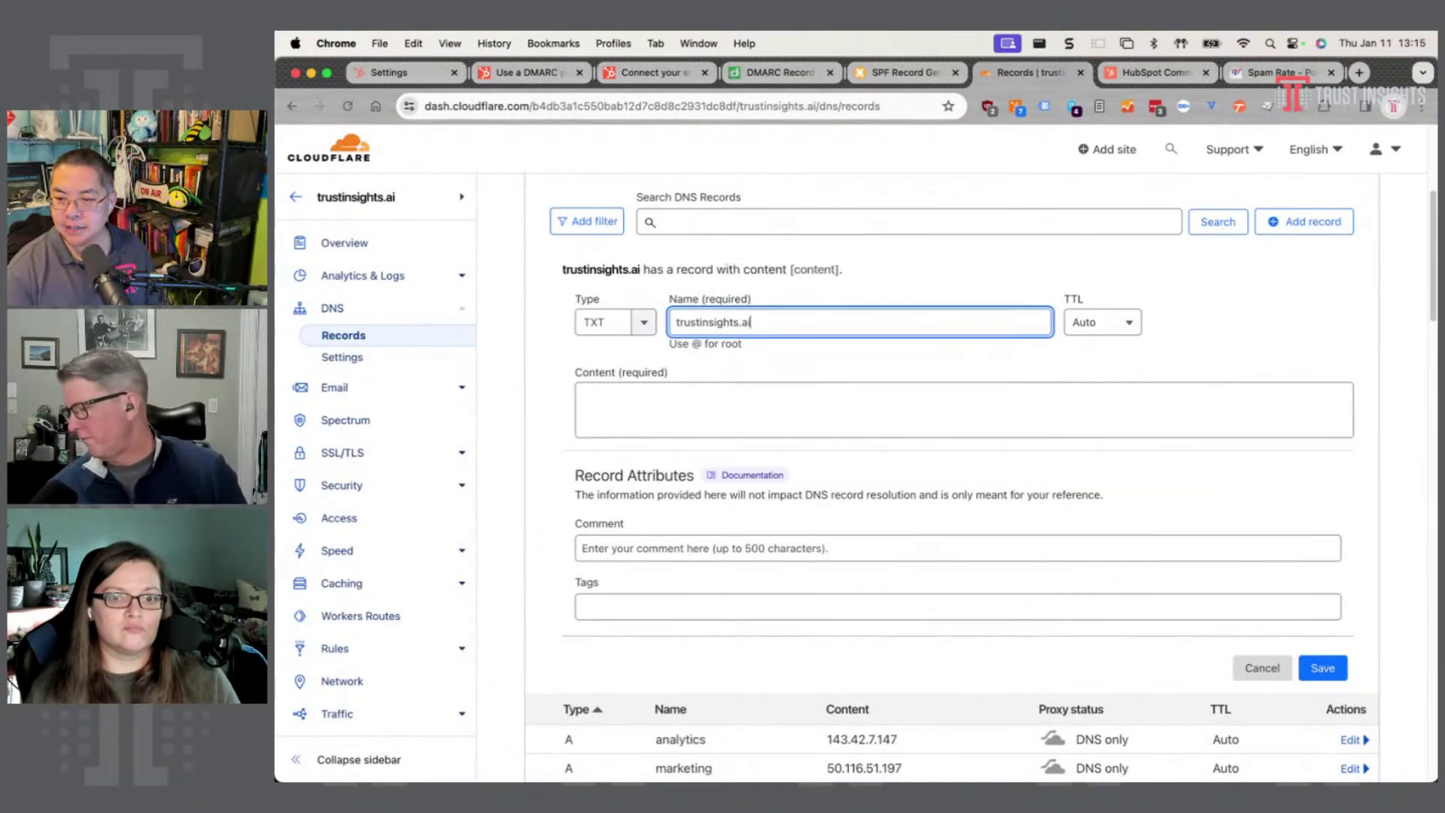
{"action": "left_click", "coordinate": [729, 415]}
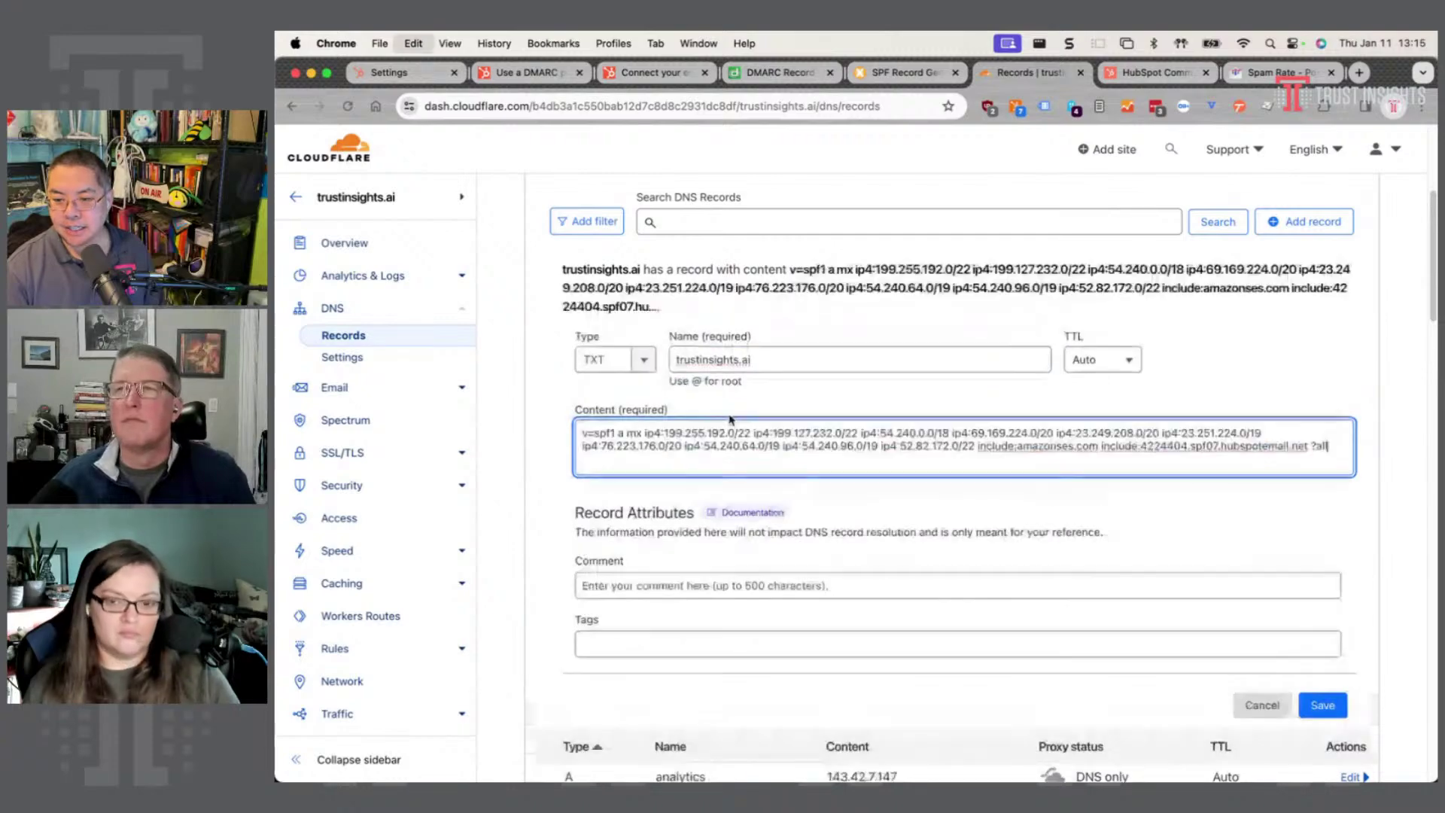
{"action": "key", "text": "super+v"}
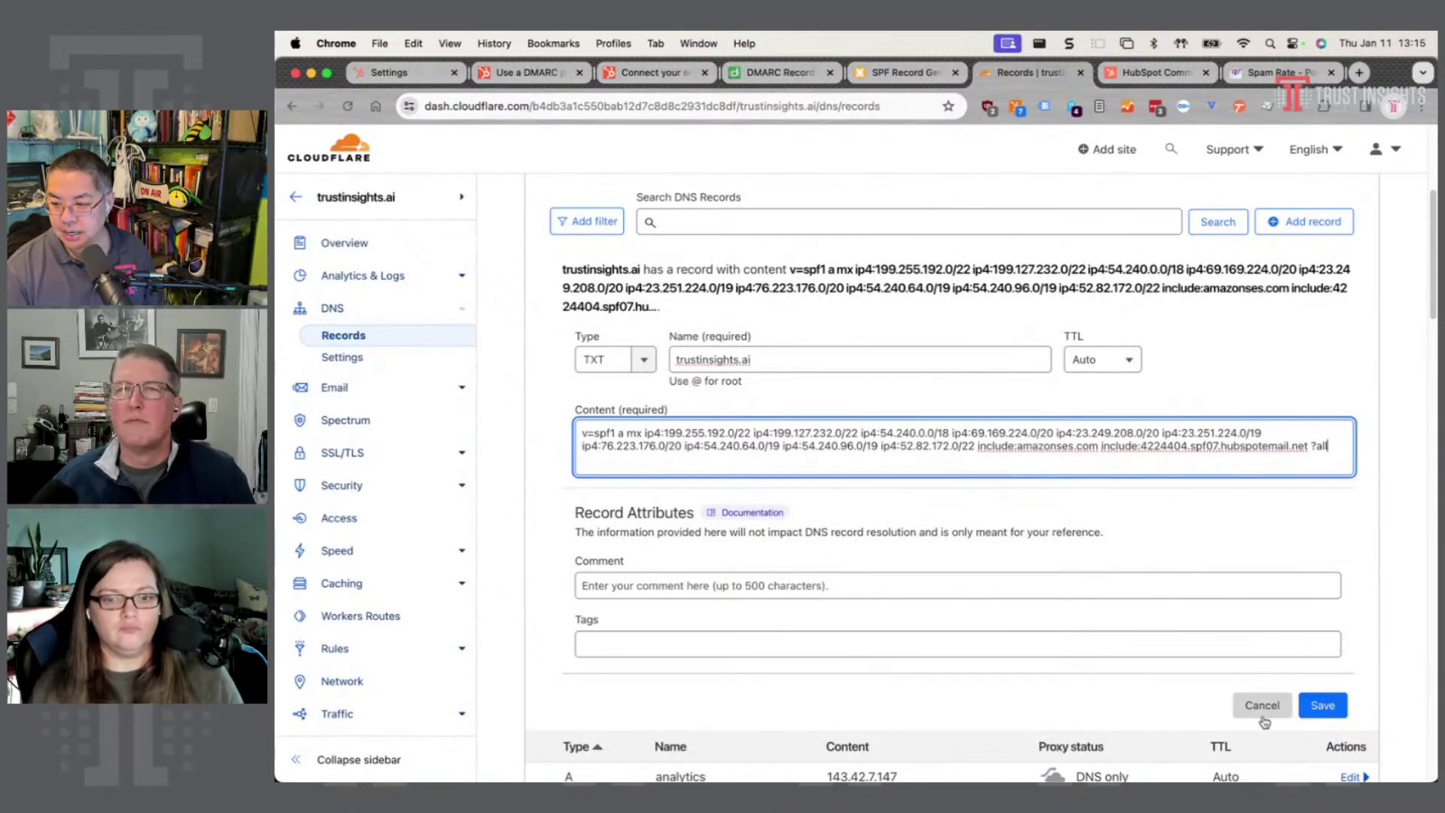
{"action": "left_click", "coordinate": [1258, 706]}
{"action": "scroll", "coordinate": [890, 564], "scroll_direction": "down", "scroll_amount": 20}
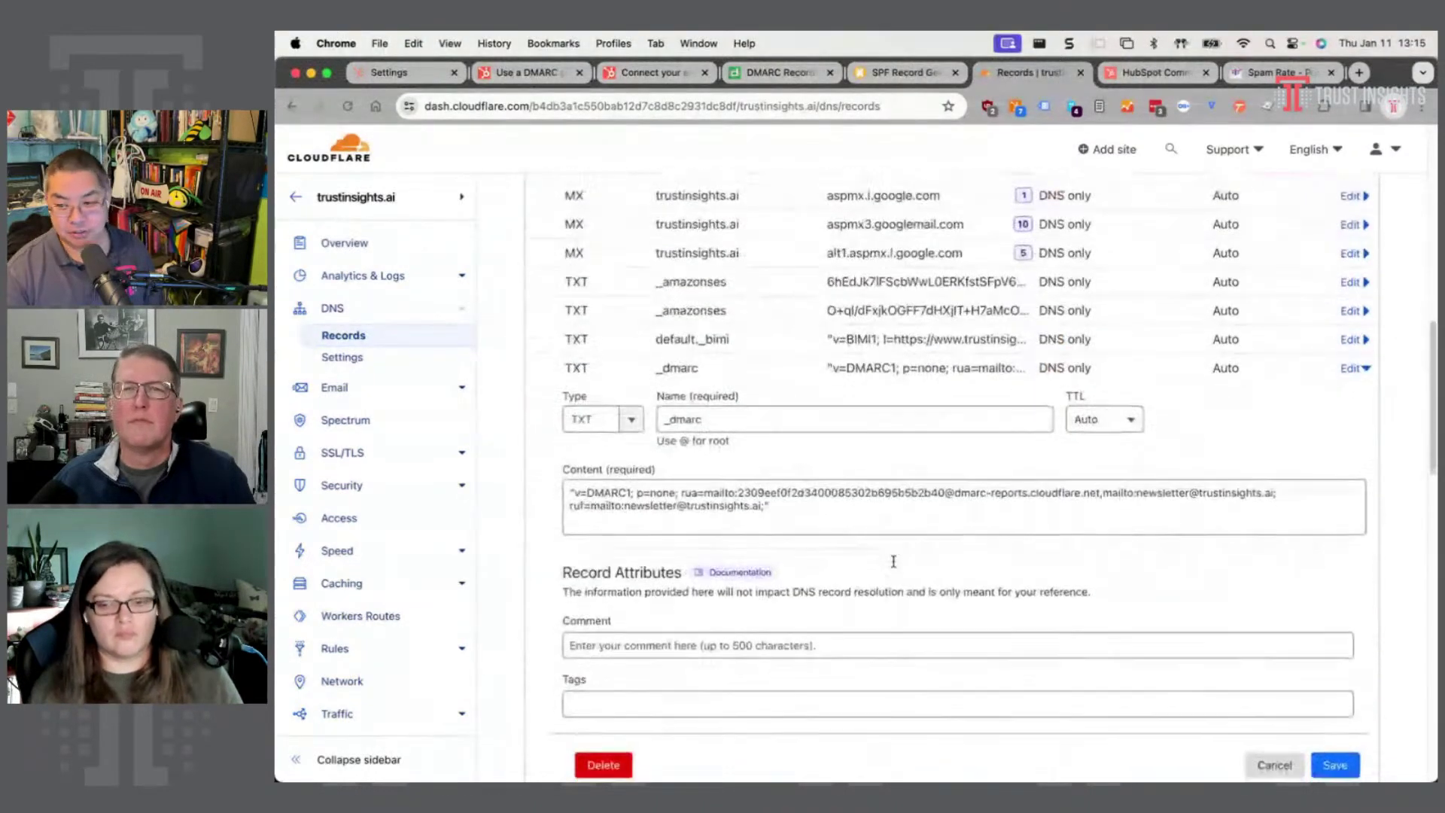
- Replace the SPF TXT record's Content with the new string containing HubSpot's account-specific include
{"action": "scroll", "coordinate": [772, 467], "scroll_direction": "up", "scroll_amount": 8}
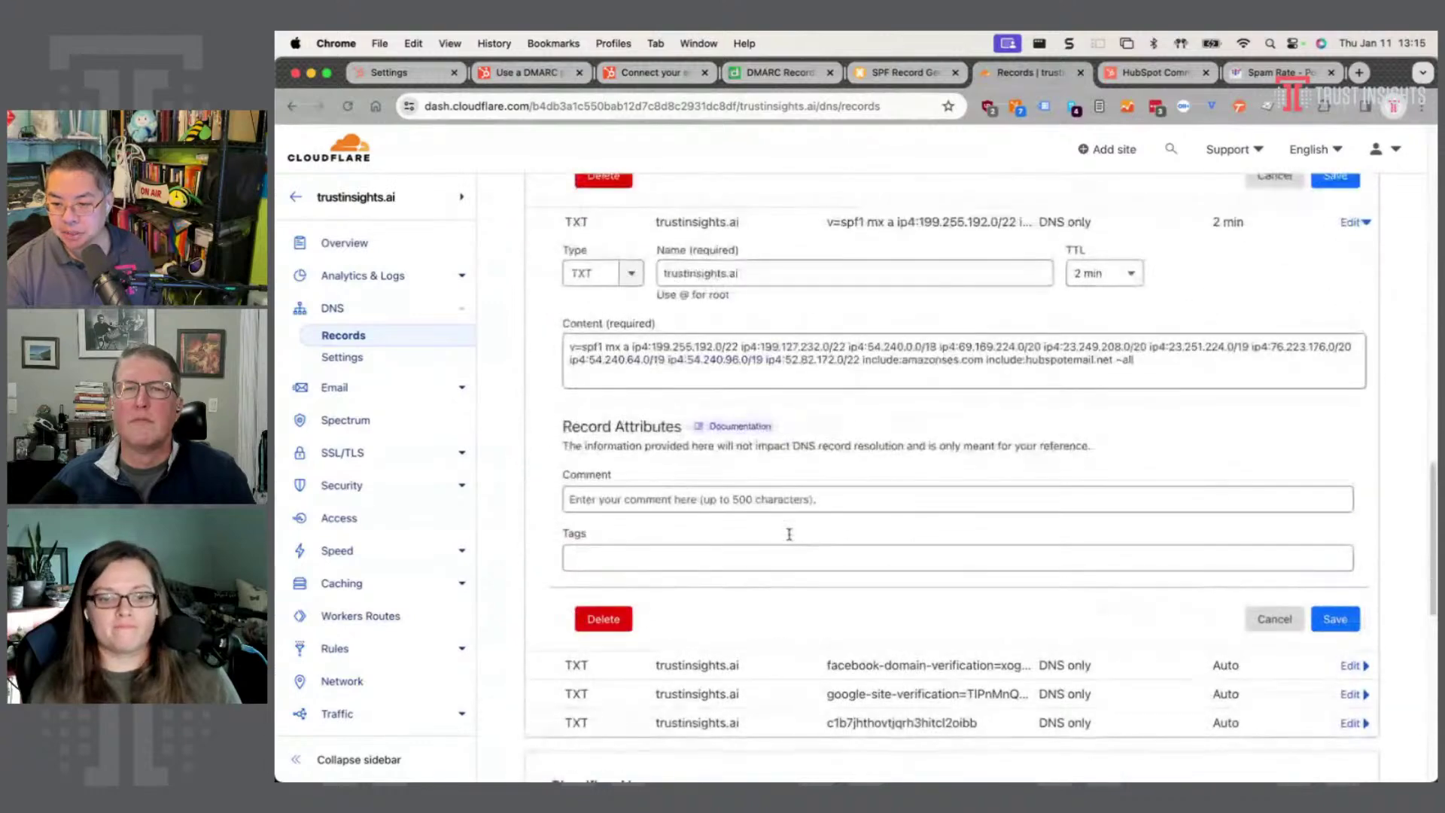
{"action": "left_click", "coordinate": [762, 362]}
{"action": "key", "text": "super+a"}
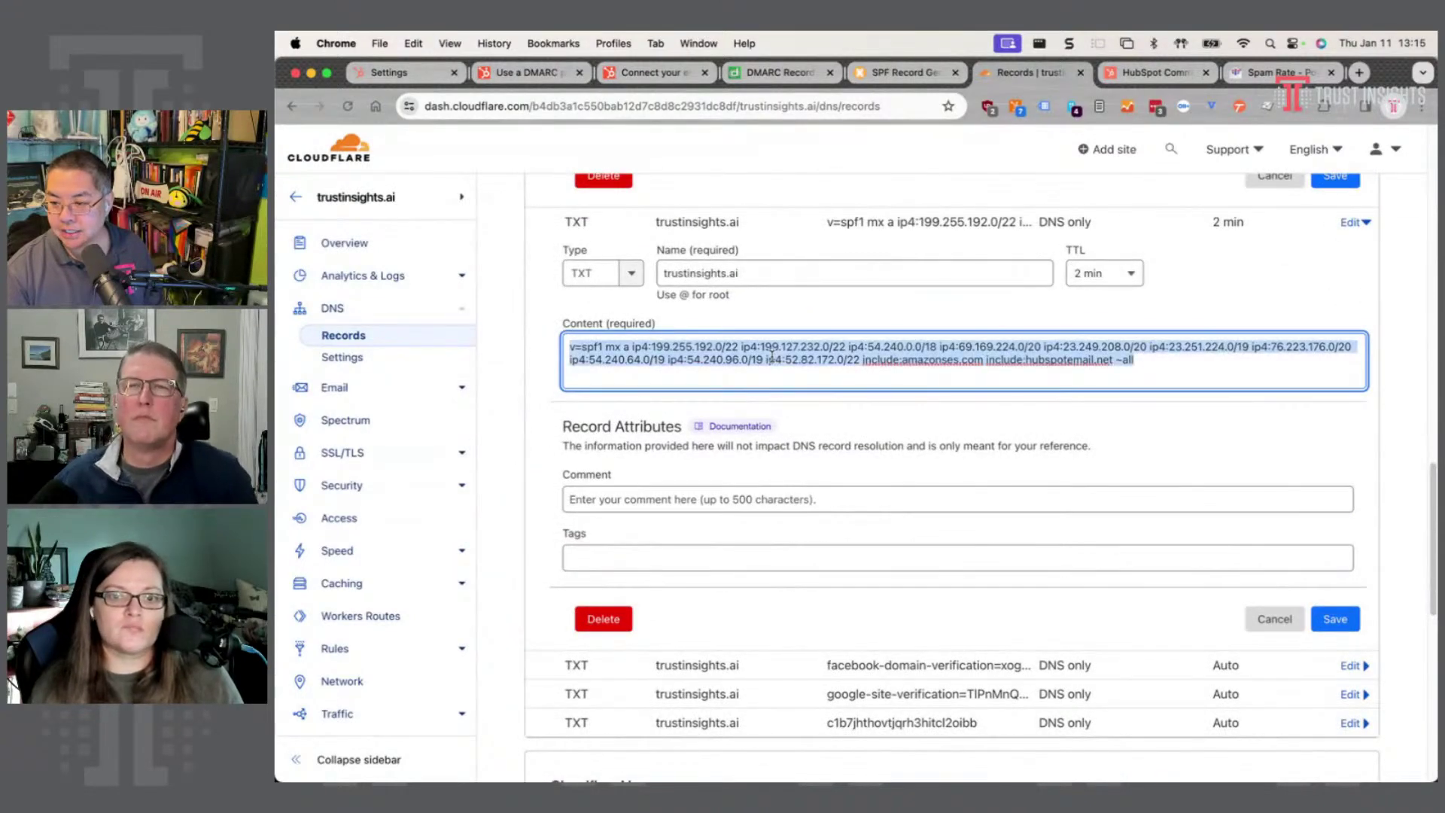
{"action": "key", "text": "super+v"}
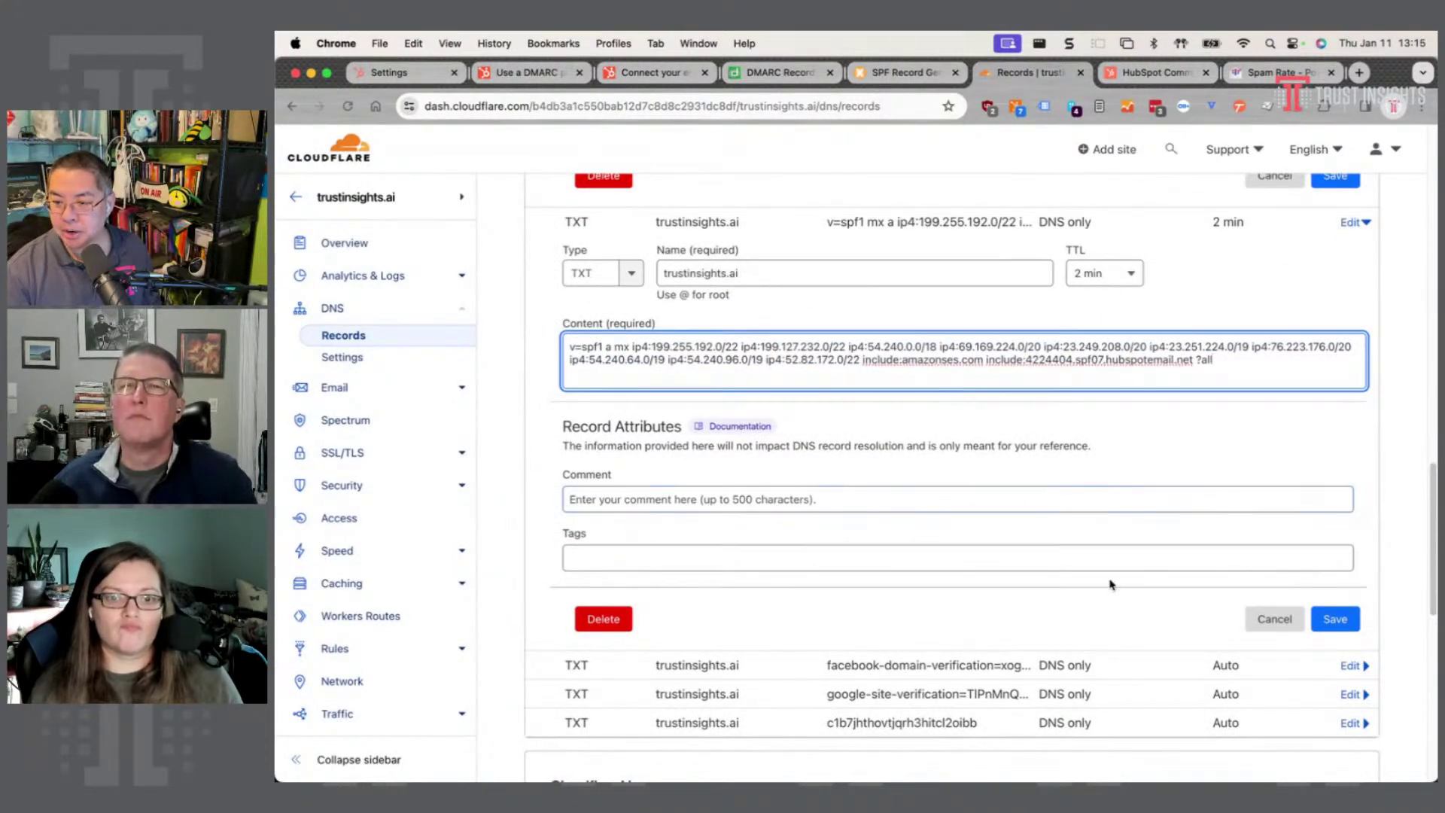
- Leave the TTL at 2 min and save the updated SPF record
{"action": "scroll", "coordinate": [933, 459], "scroll_direction": "up", "scroll_amount": 2}
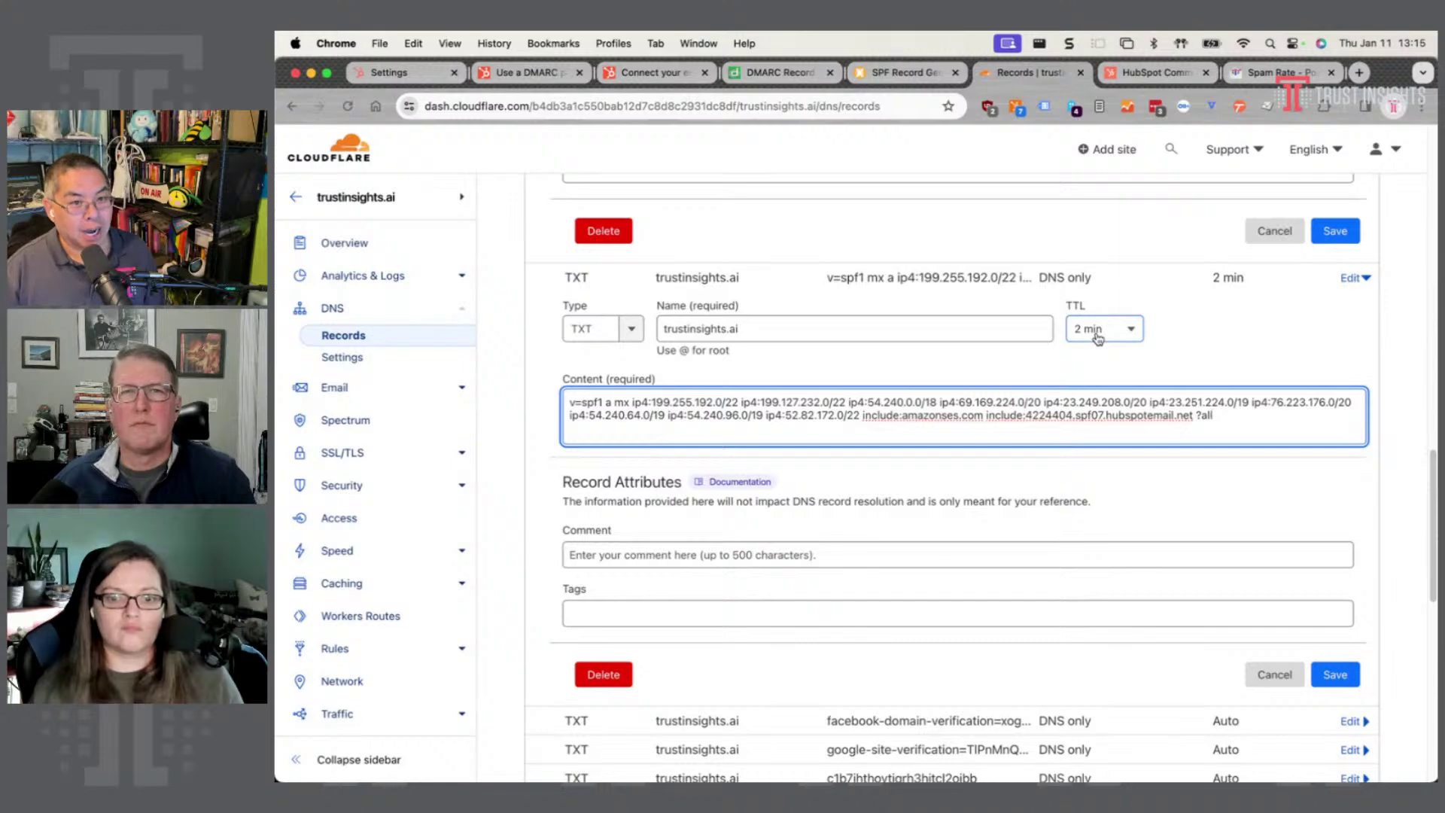
{"action": "left_click", "coordinate": [1098, 331]}
{"action": "scroll", "coordinate": [1088, 423], "scroll_direction": "down", "scroll_amount": 3}
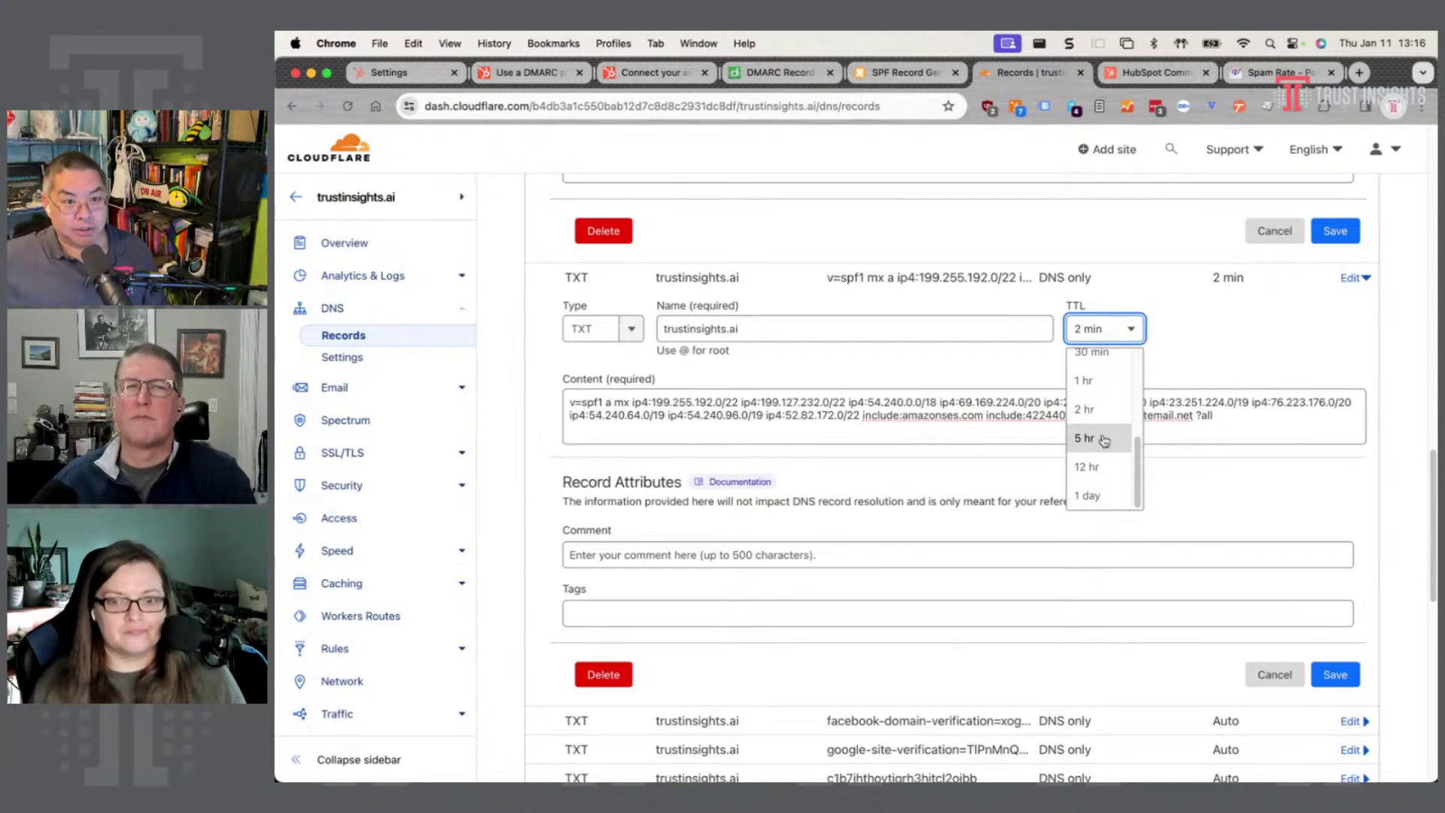
{"action": "left_click", "coordinate": [1272, 329]}
{"action": "left_click", "coordinate": [1113, 331]}
{"action": "scroll", "coordinate": [1137, 590], "scroll_direction": "up", "scroll_amount": 6}
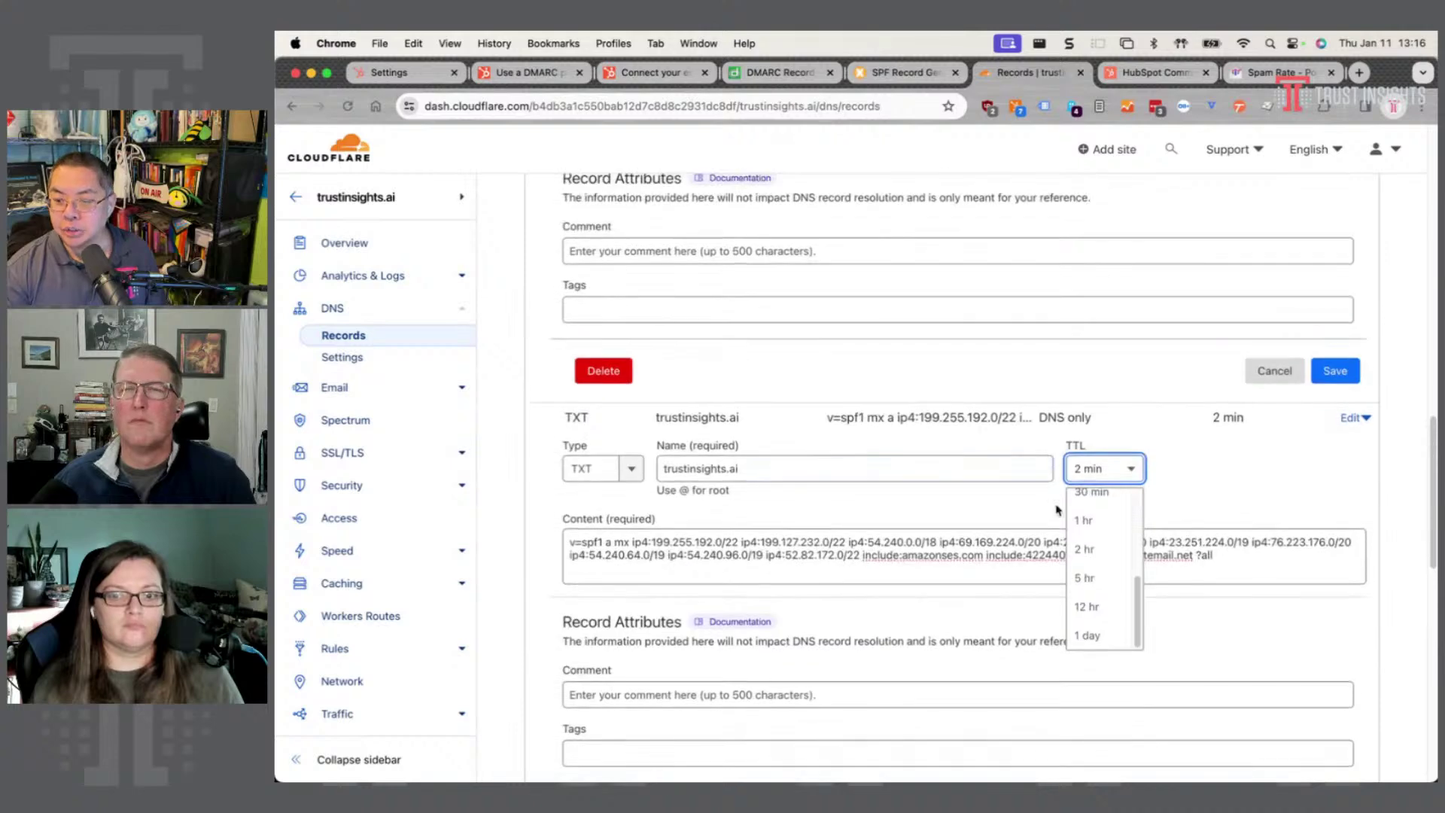
{"action": "scroll", "coordinate": [1137, 590], "scroll_direction": "down", "scroll_amount": 6}
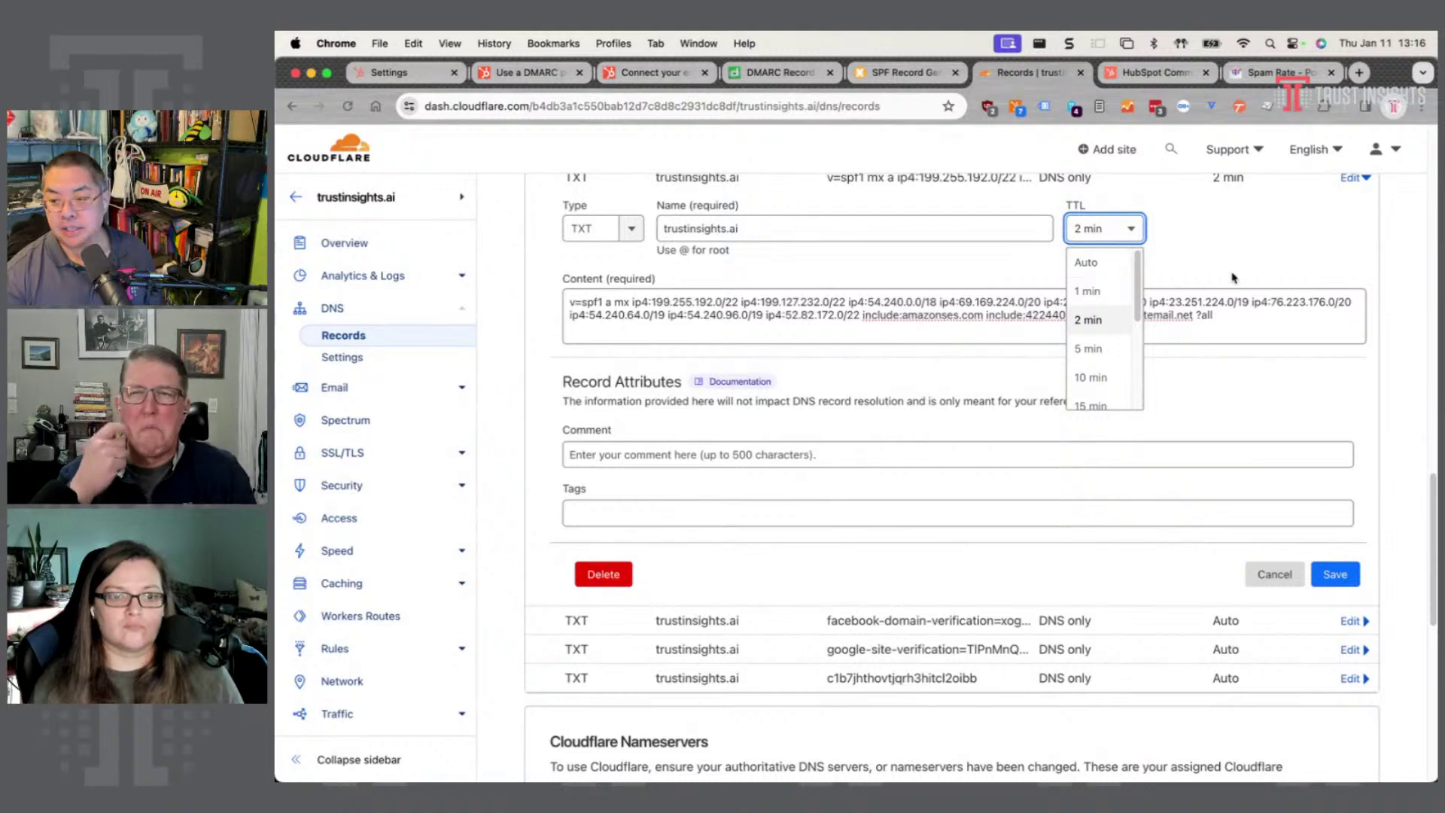
{"action": "left_click", "coordinate": [1298, 273]}
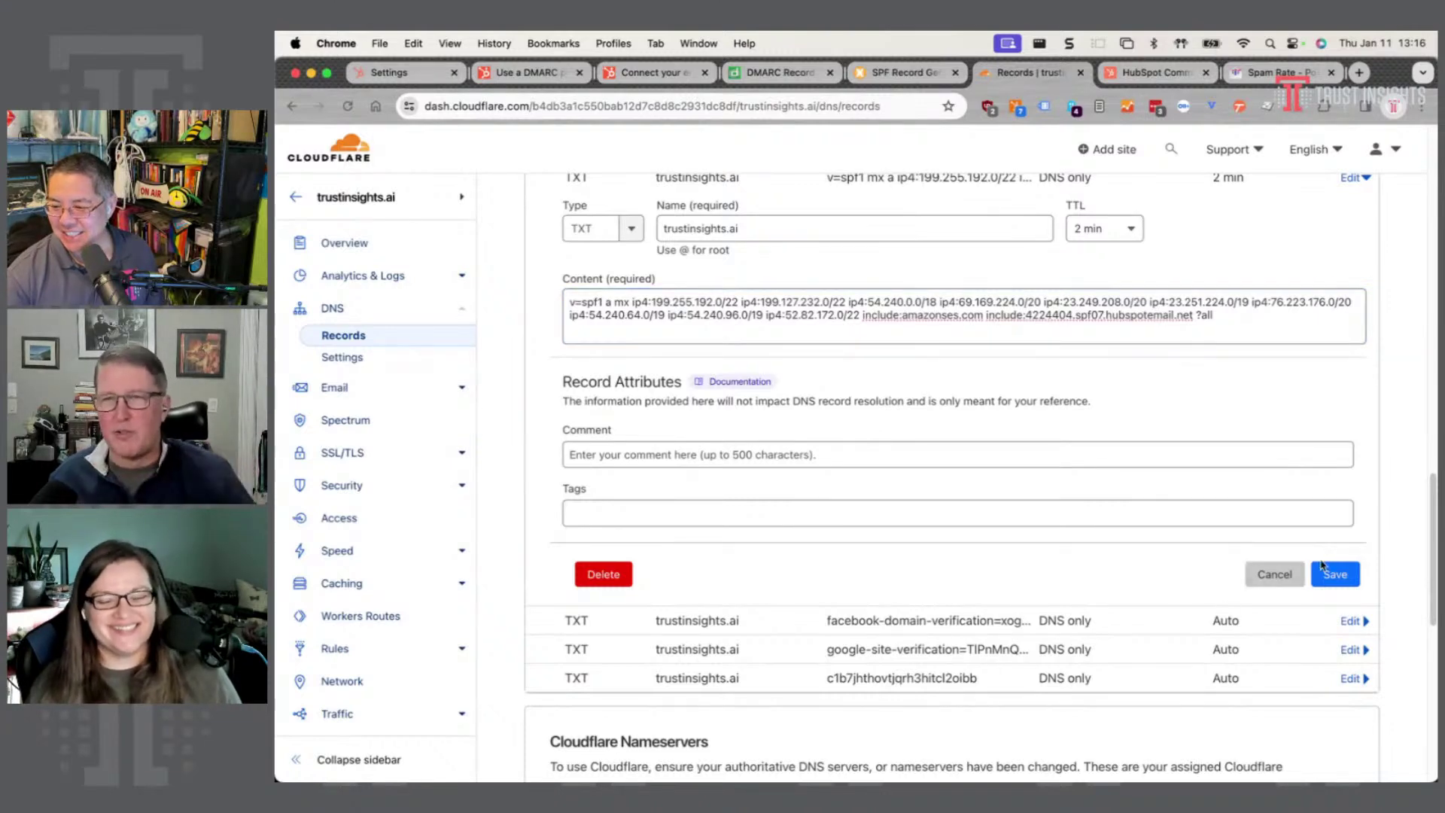
{"action": "left_click", "coordinate": [1335, 575]}
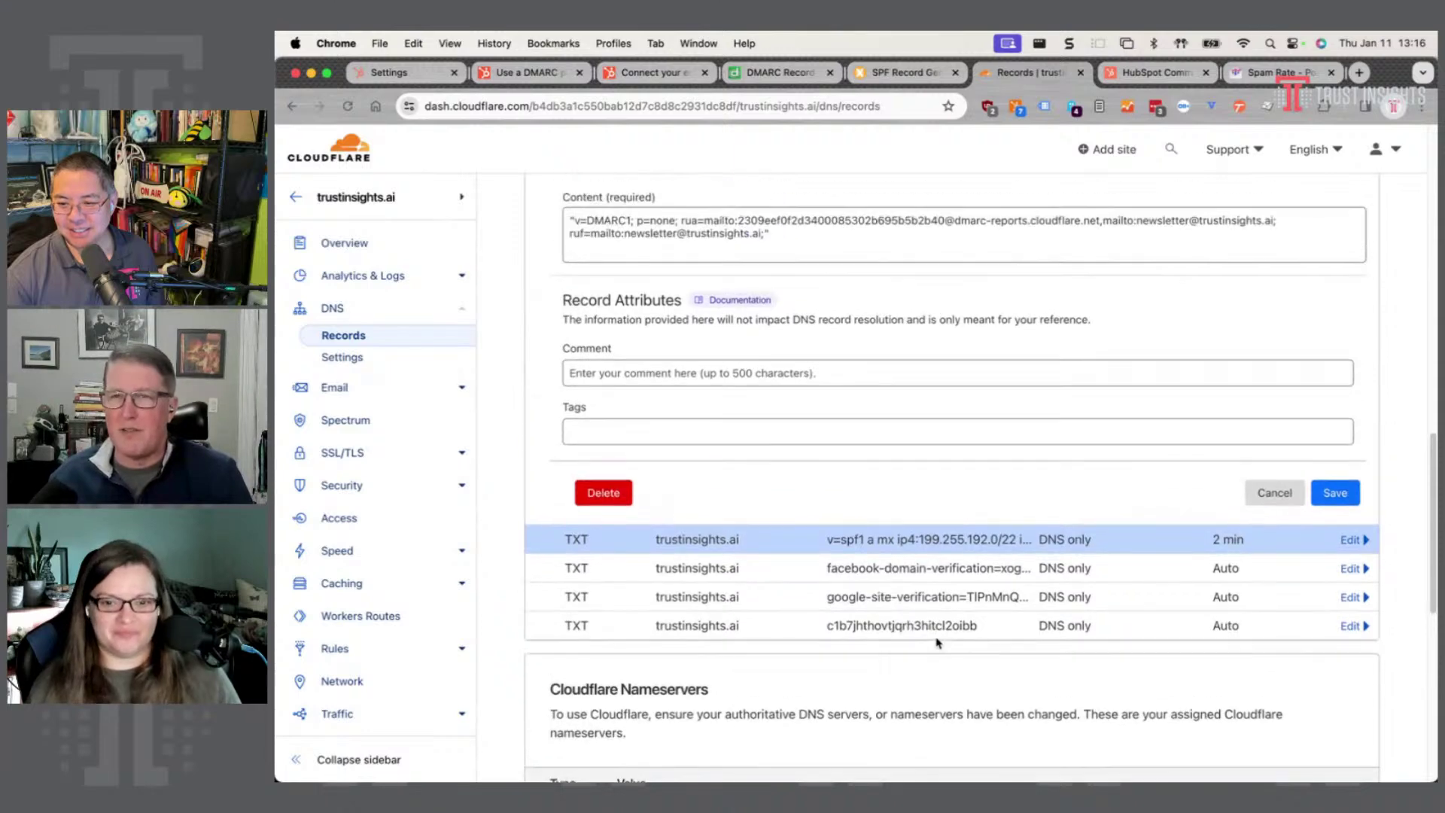
{"action": "scroll", "coordinate": [938, 643], "scroll_direction": "up", "scroll_amount": 1}
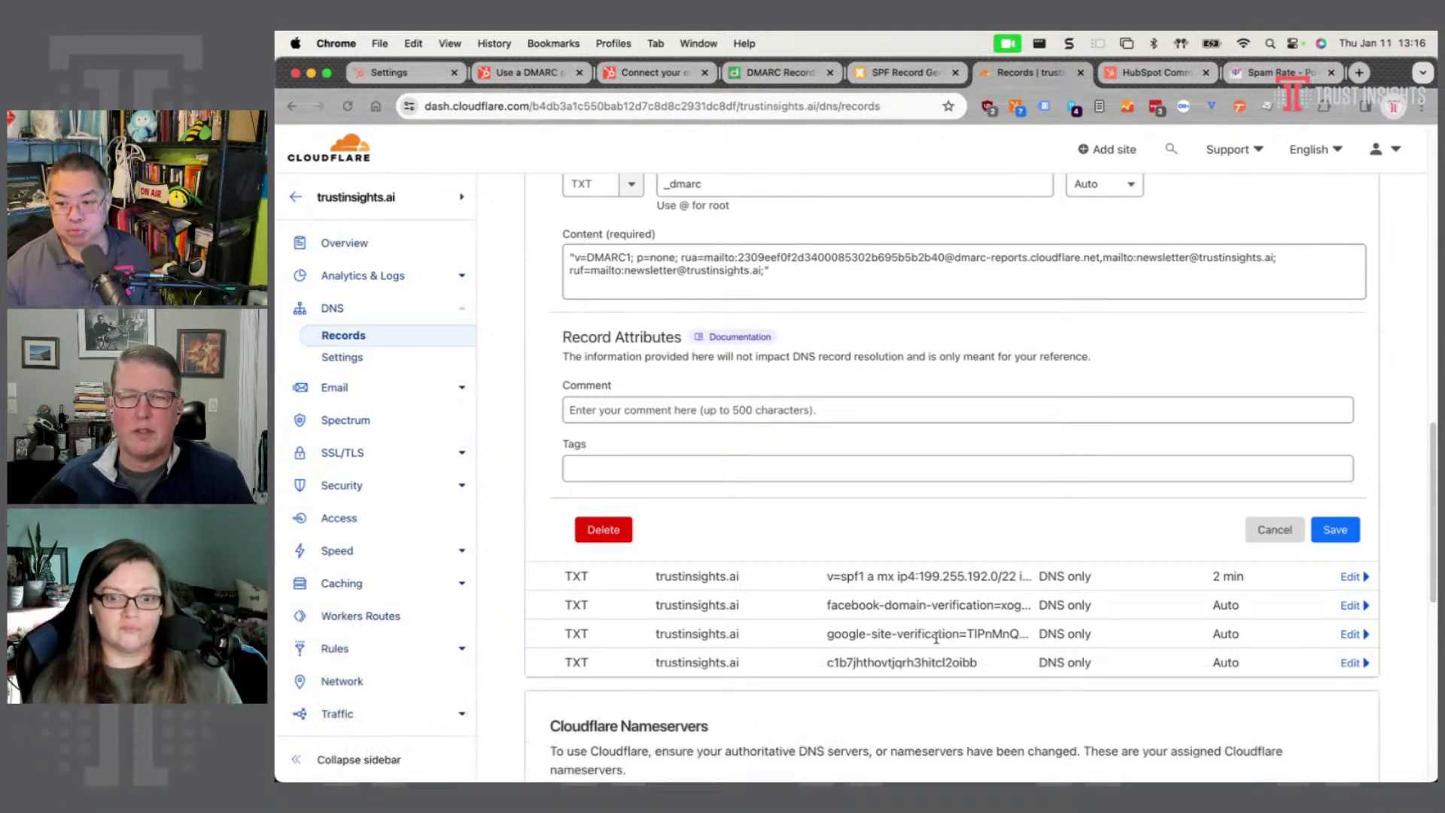
{"action": "scroll", "coordinate": [963, 537], "scroll_direction": "up", "scroll_amount": 3}
{"action": "scroll", "coordinate": [986, 623], "scroll_direction": "up", "scroll_amount": 4}
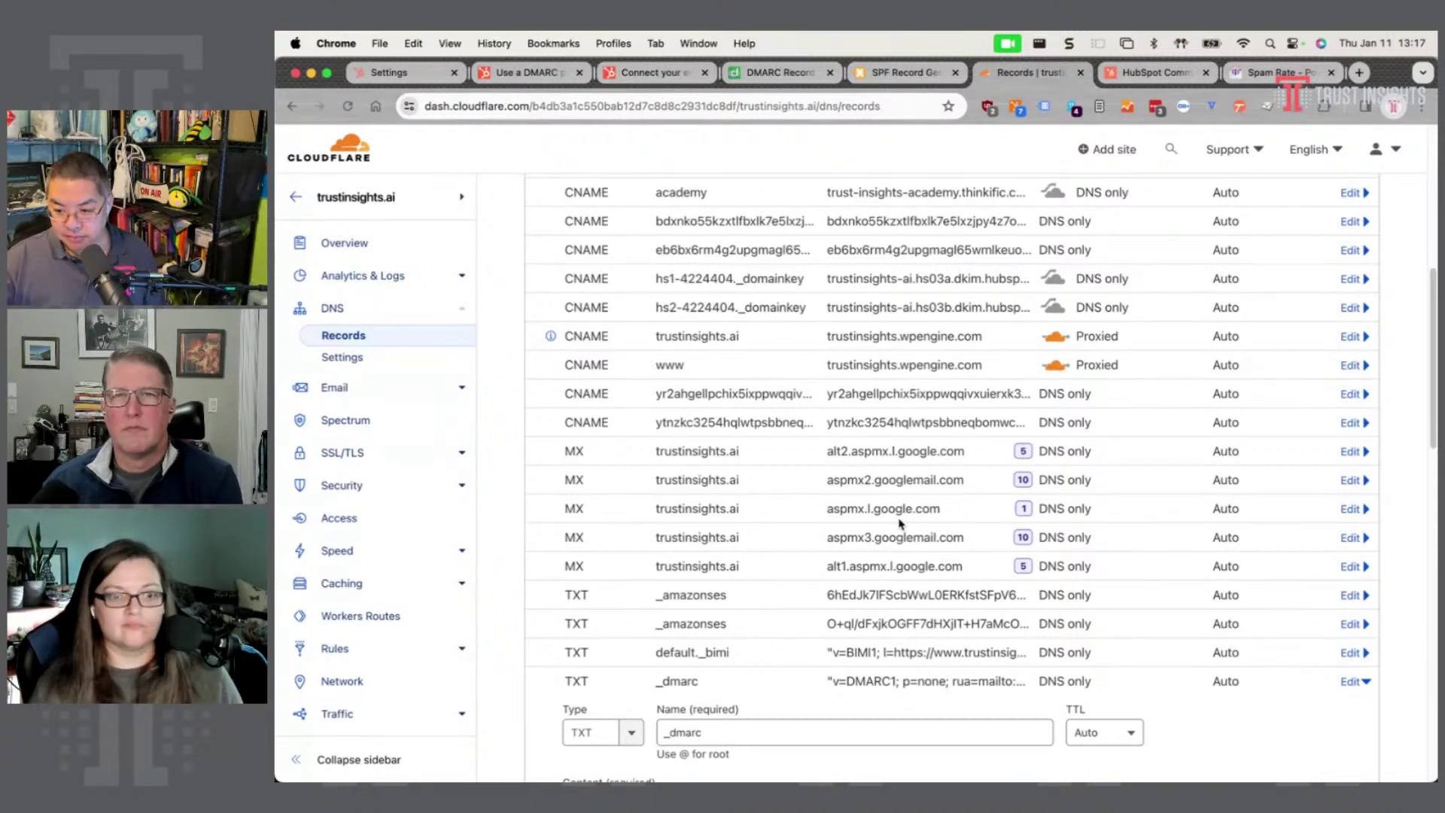
{"action": "scroll", "coordinate": [900, 523], "scroll_direction": "down", "scroll_amount": 10}
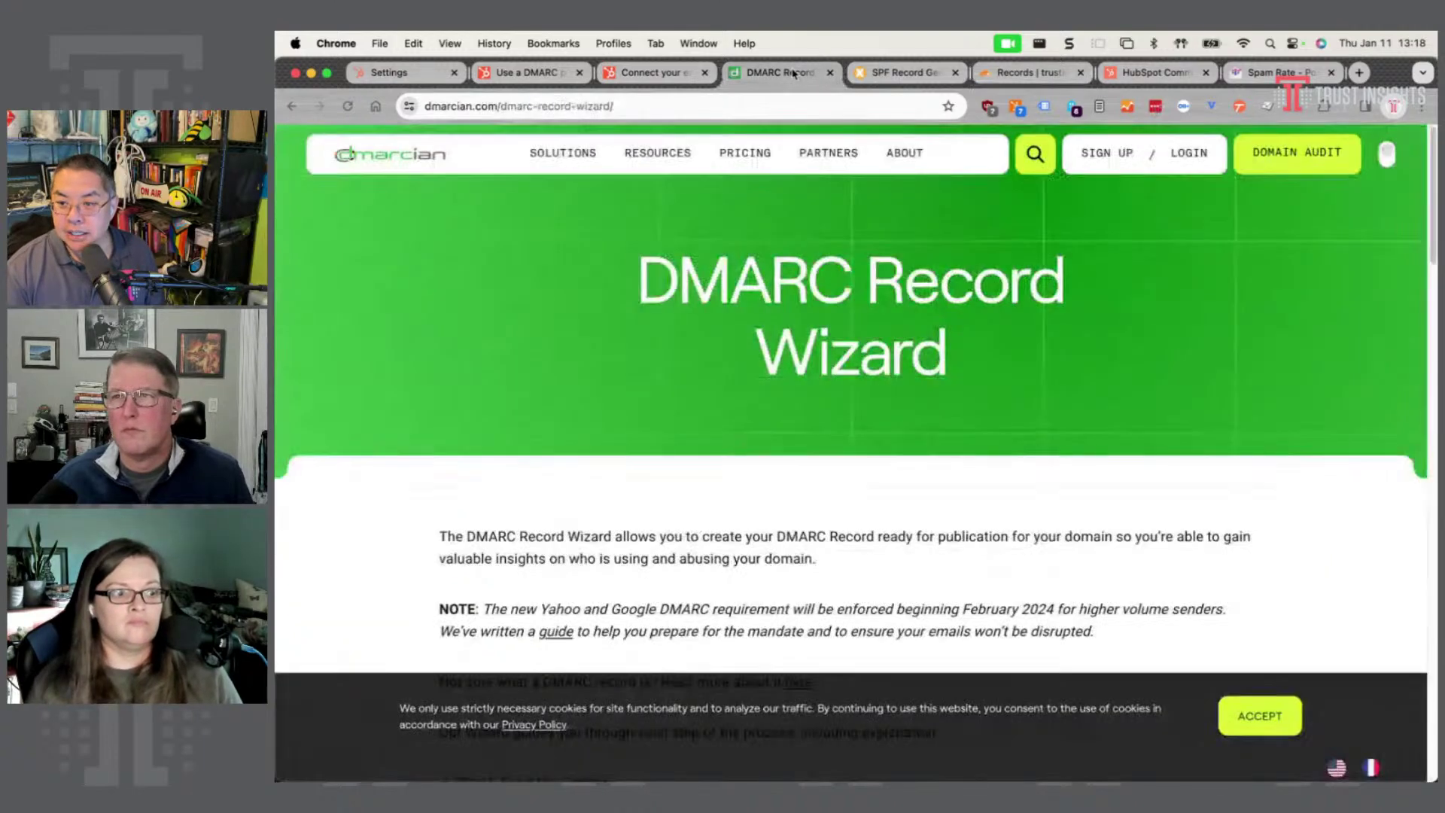
- Dismiss dmarcian's cookie banner and enter trustinsights.ai in the domain field
{"action": "left_click", "coordinate": [780, 72]}
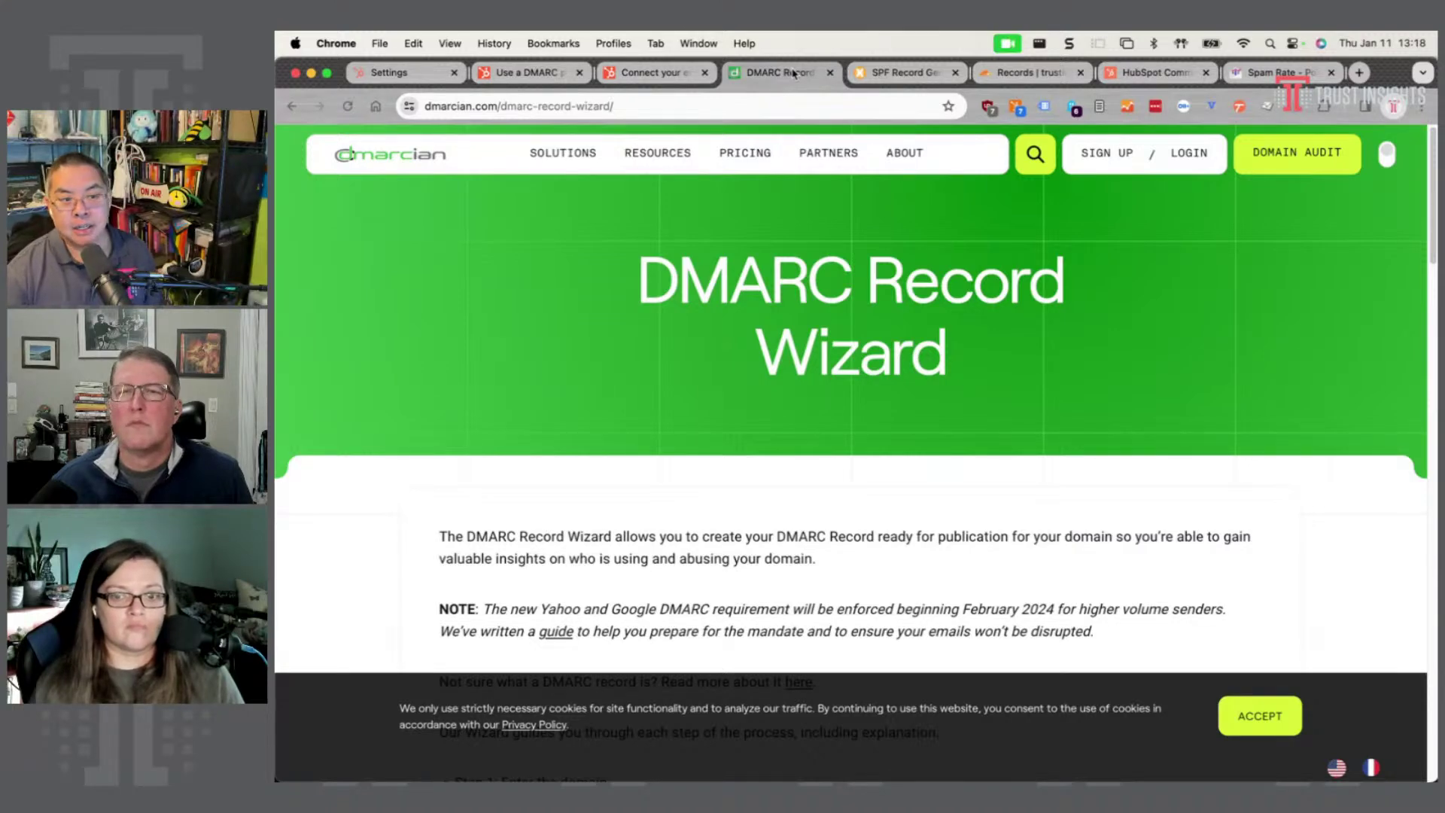
{"action": "scroll", "coordinate": [937, 516], "scroll_direction": "down", "scroll_amount": 5}
{"action": "scroll", "coordinate": [936, 516], "scroll_direction": "down", "scroll_amount": 4}
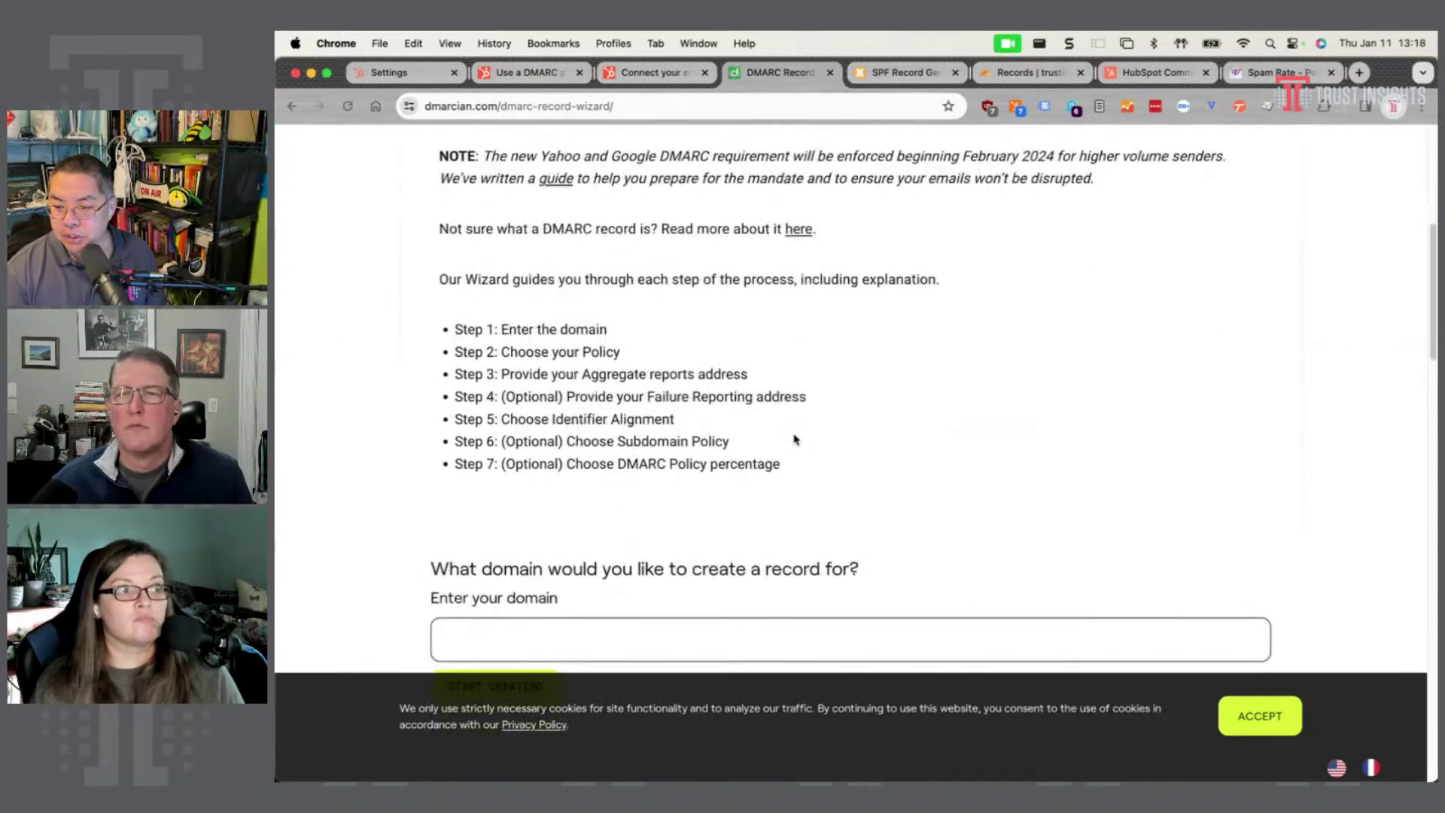
{"action": "left_click", "coordinate": [1227, 719]}
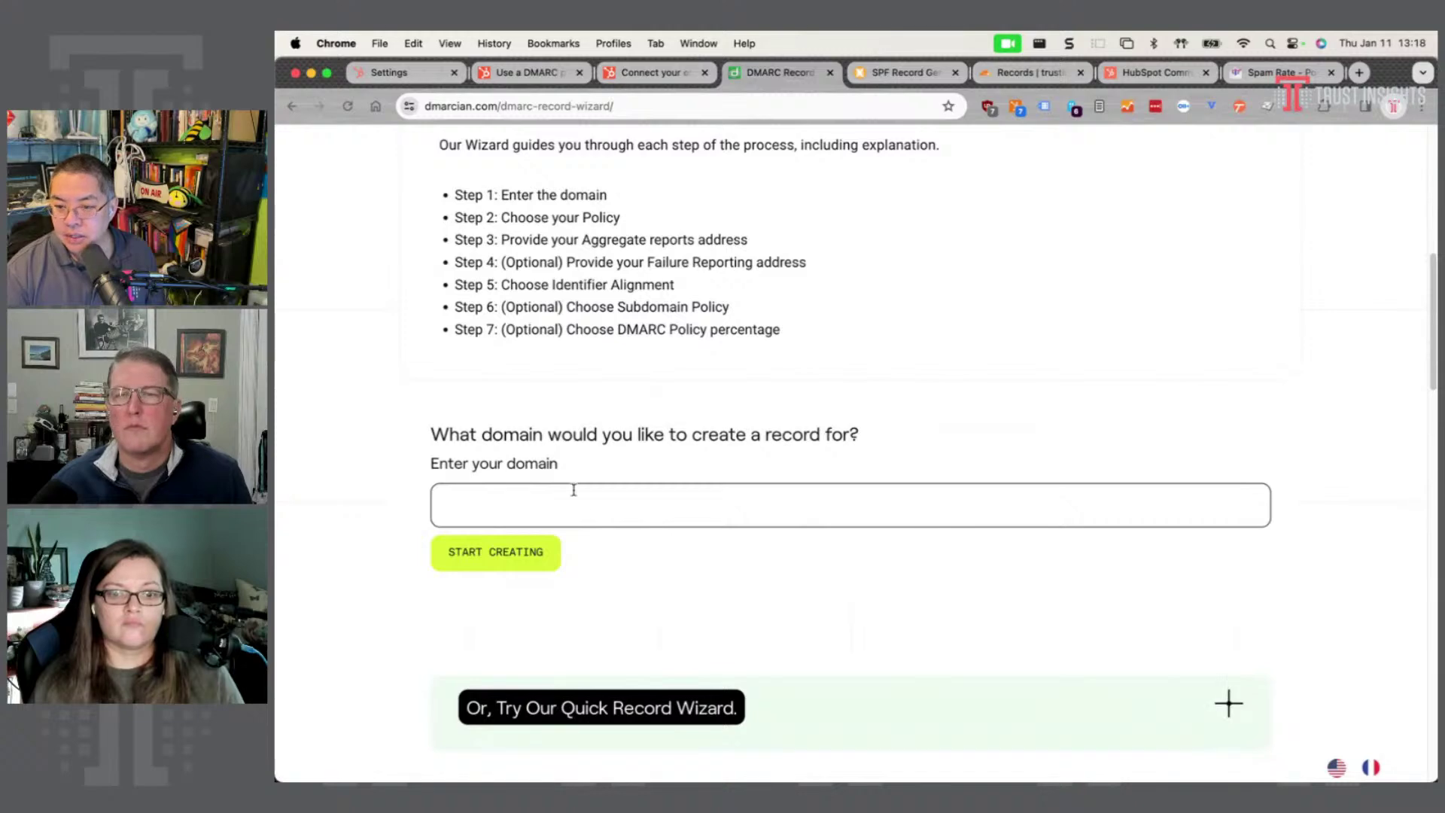
{"action": "left_click", "coordinate": [648, 496]}
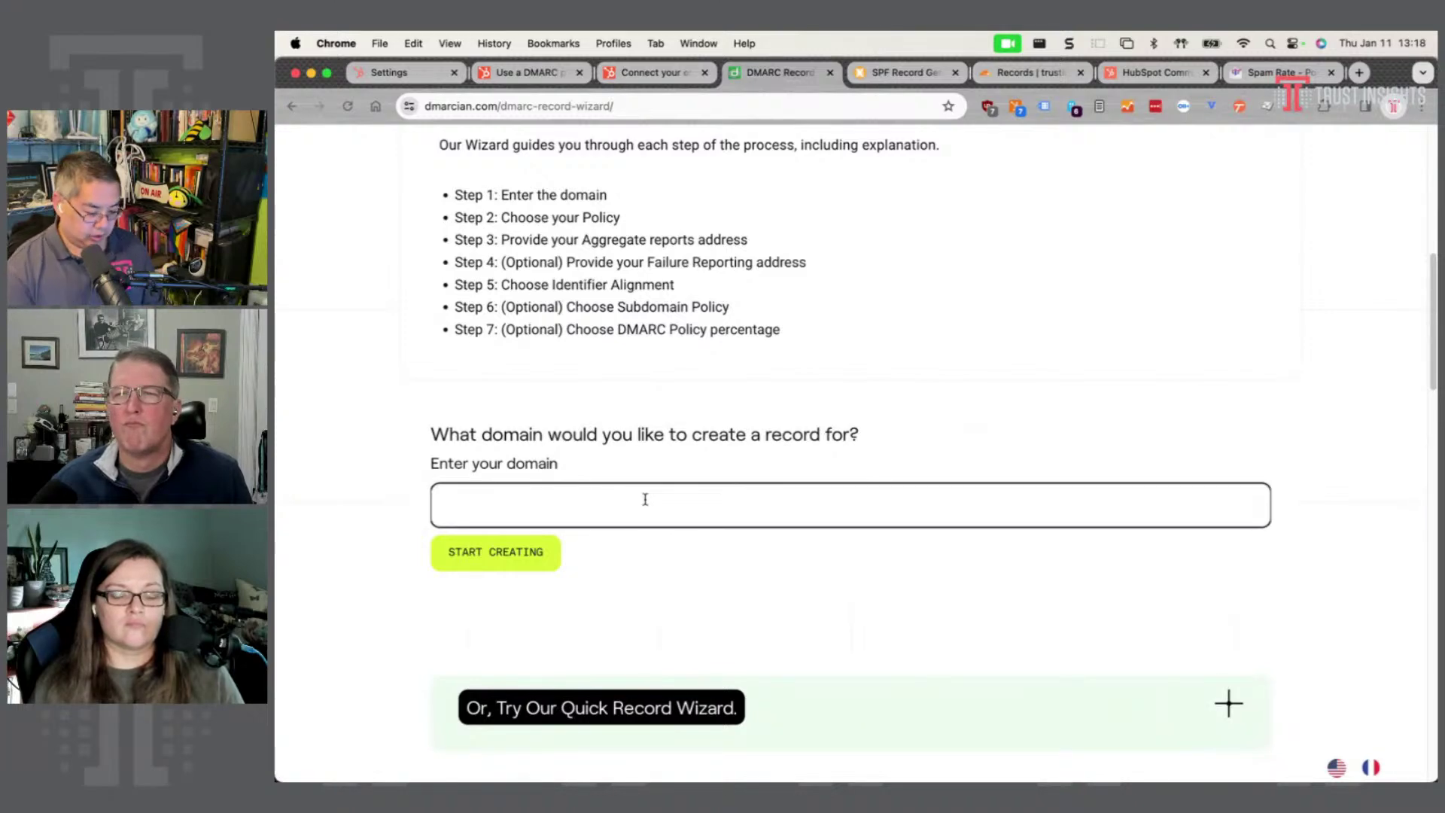
{"action": "type", "text": "trustinsights.ai"}
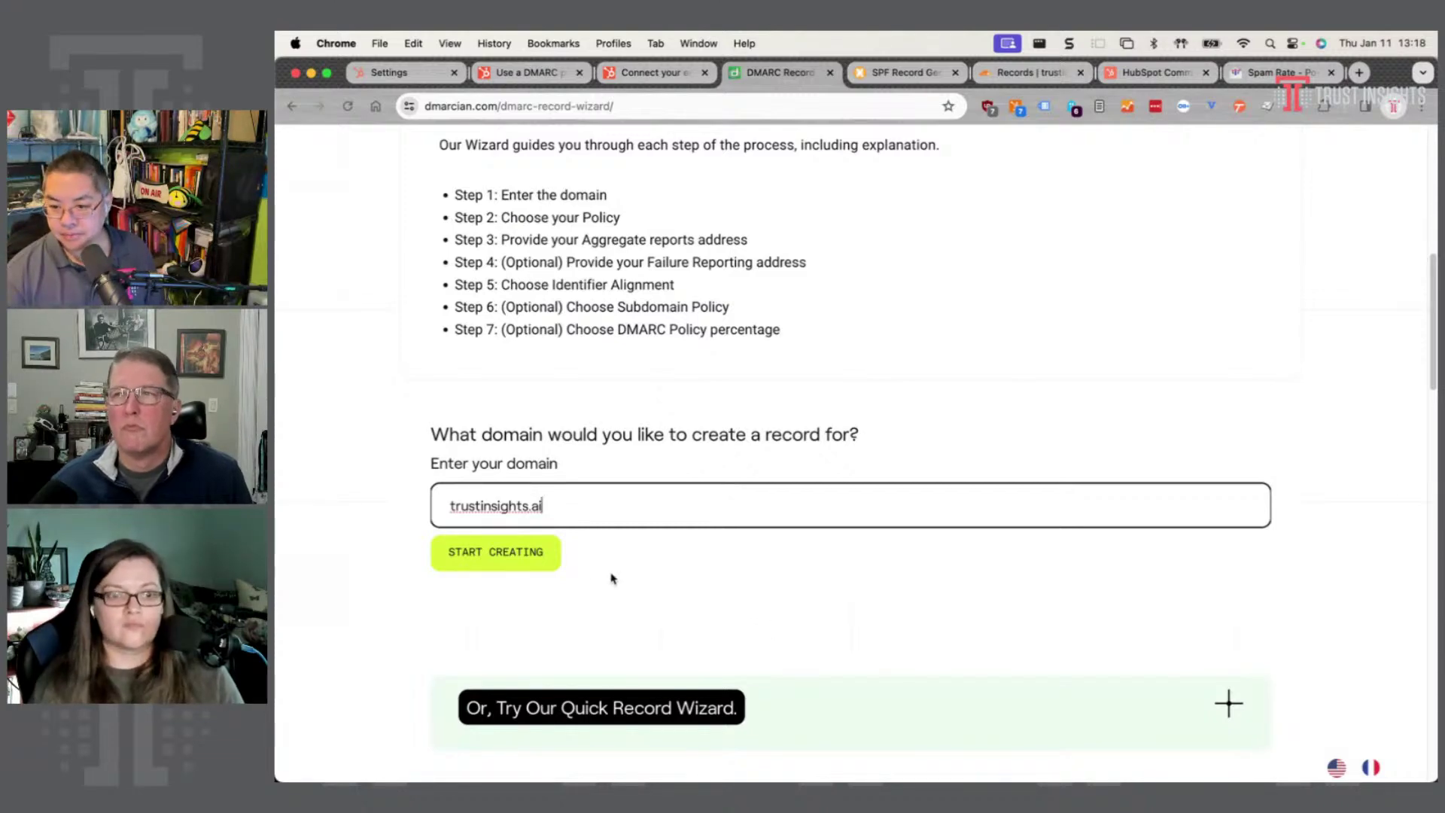
- Start the wizard and continue with the 'Nothing yet, just collect data.' policy to step 3 of 7
{"action": "left_click", "coordinate": [506, 554]}
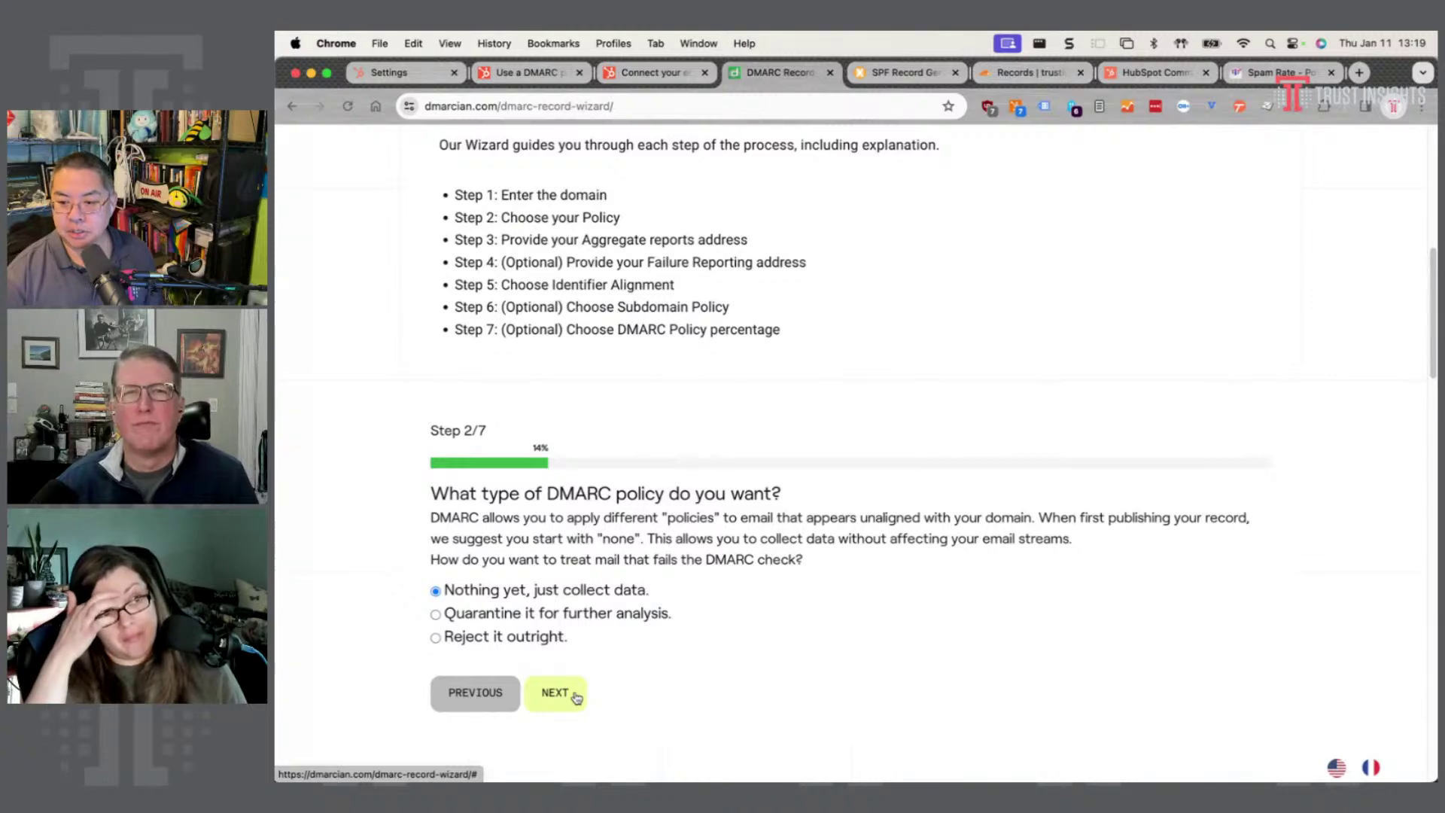
{"action": "left_click", "coordinate": [576, 696]}
{"action": "scroll", "coordinate": [614, 447], "scroll_direction": "down", "scroll_amount": 1}
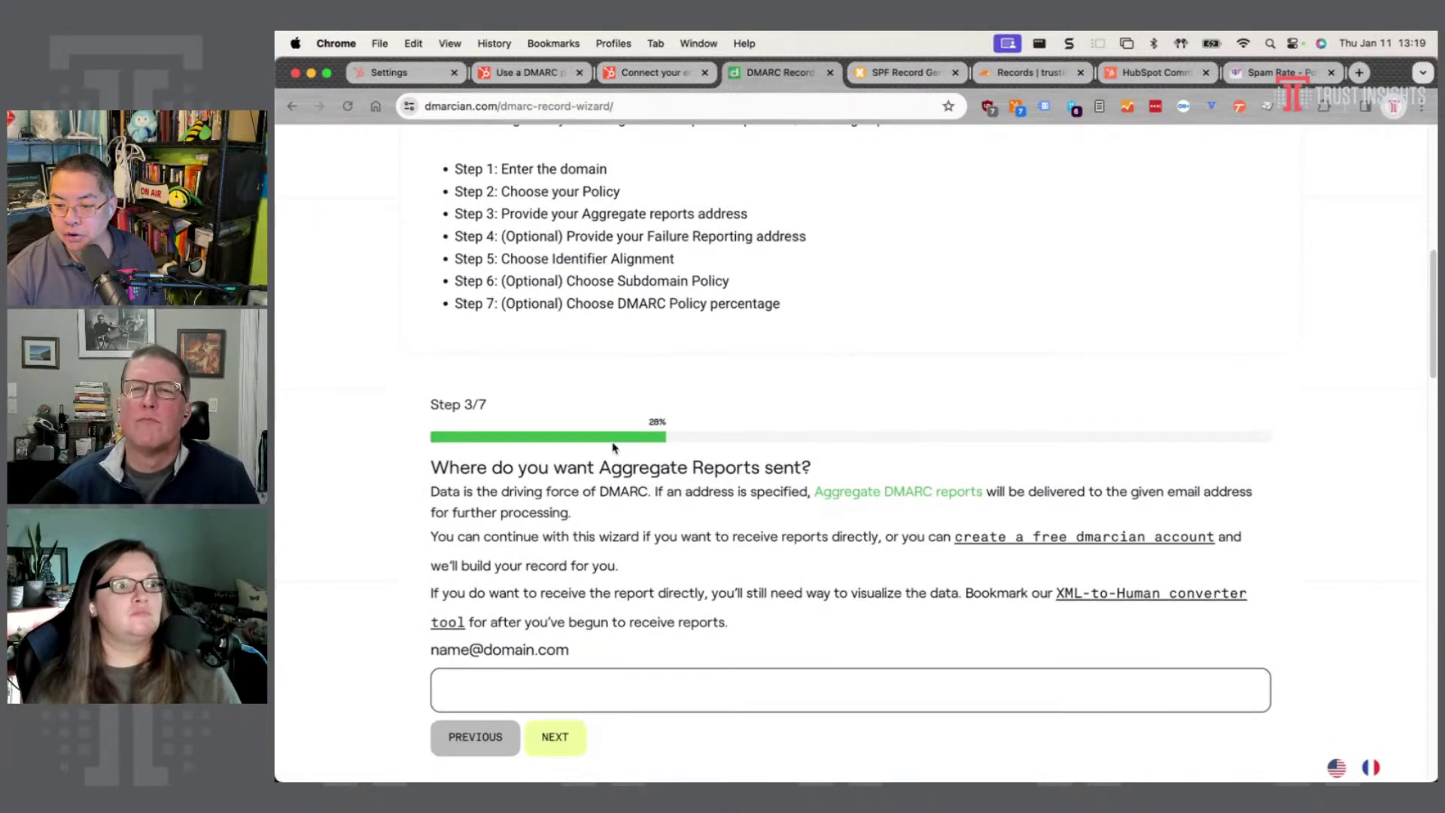
{"action": "scroll", "coordinate": [619, 459], "scroll_direction": "down", "scroll_amount": 1}
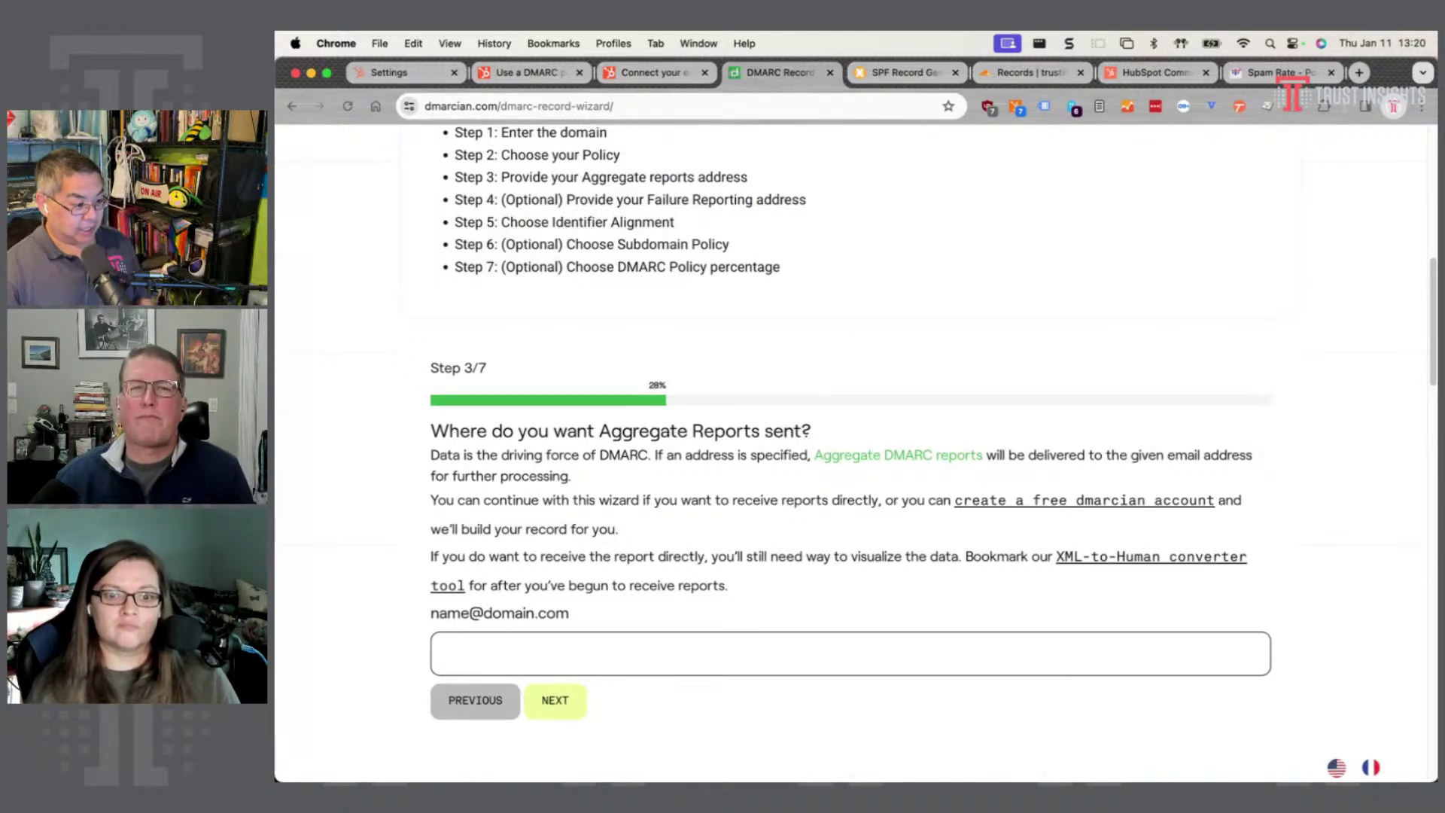
{"action": "key", "text": "super+Tab"}
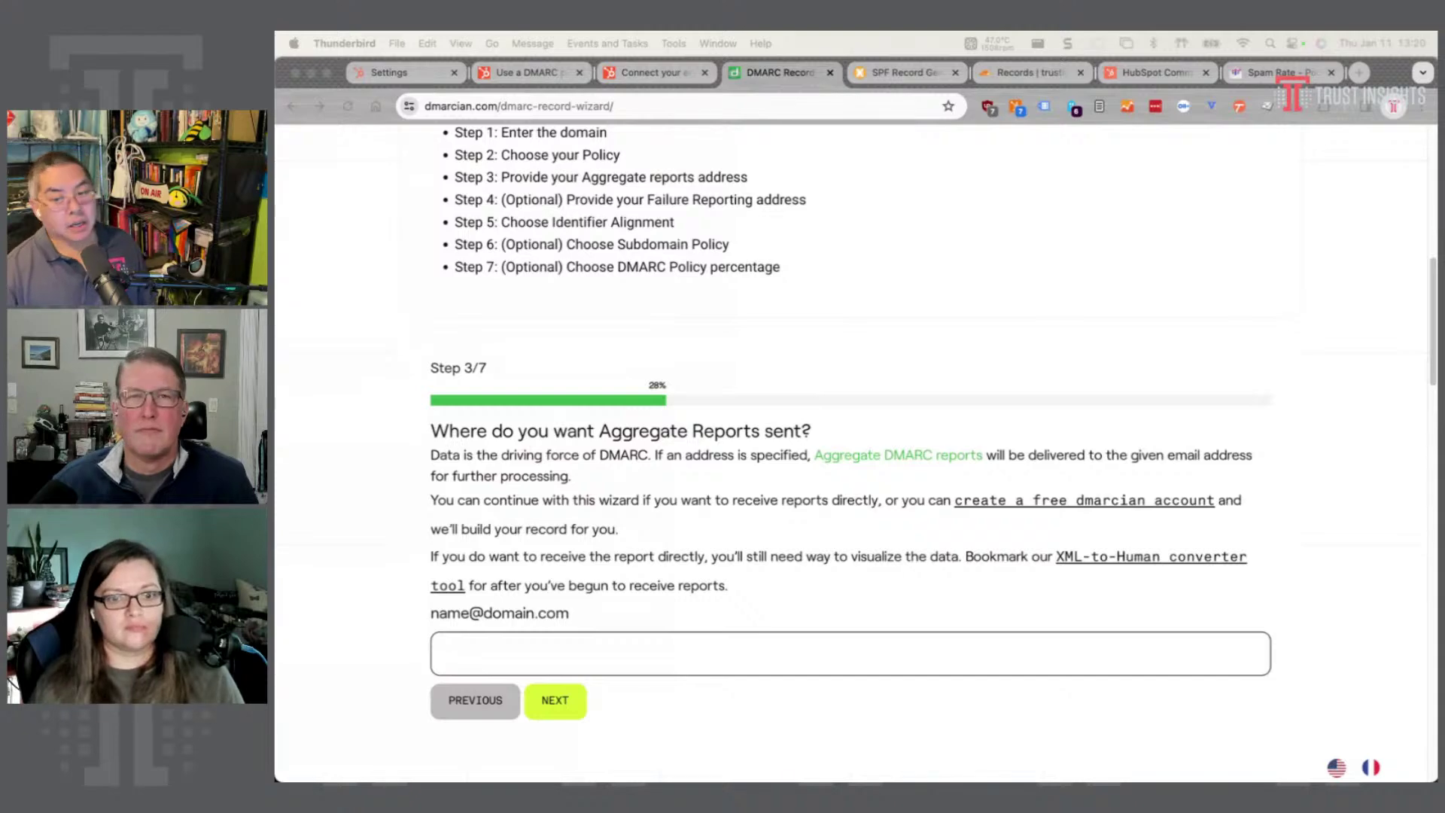
{"action": "key", "text": "ctrl+alt+super+Right"}
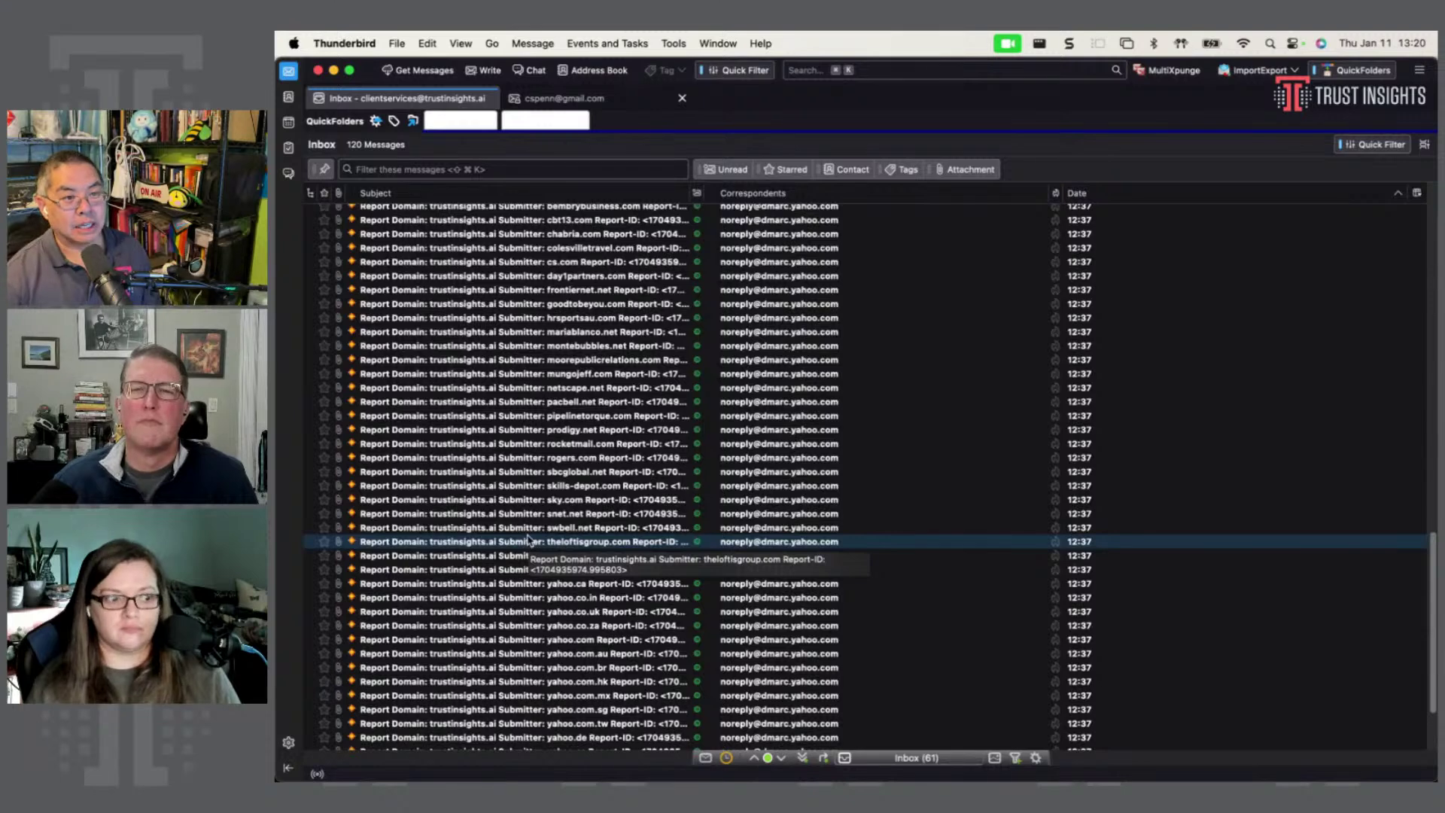
{"action": "double_click", "coordinate": [528, 540]}
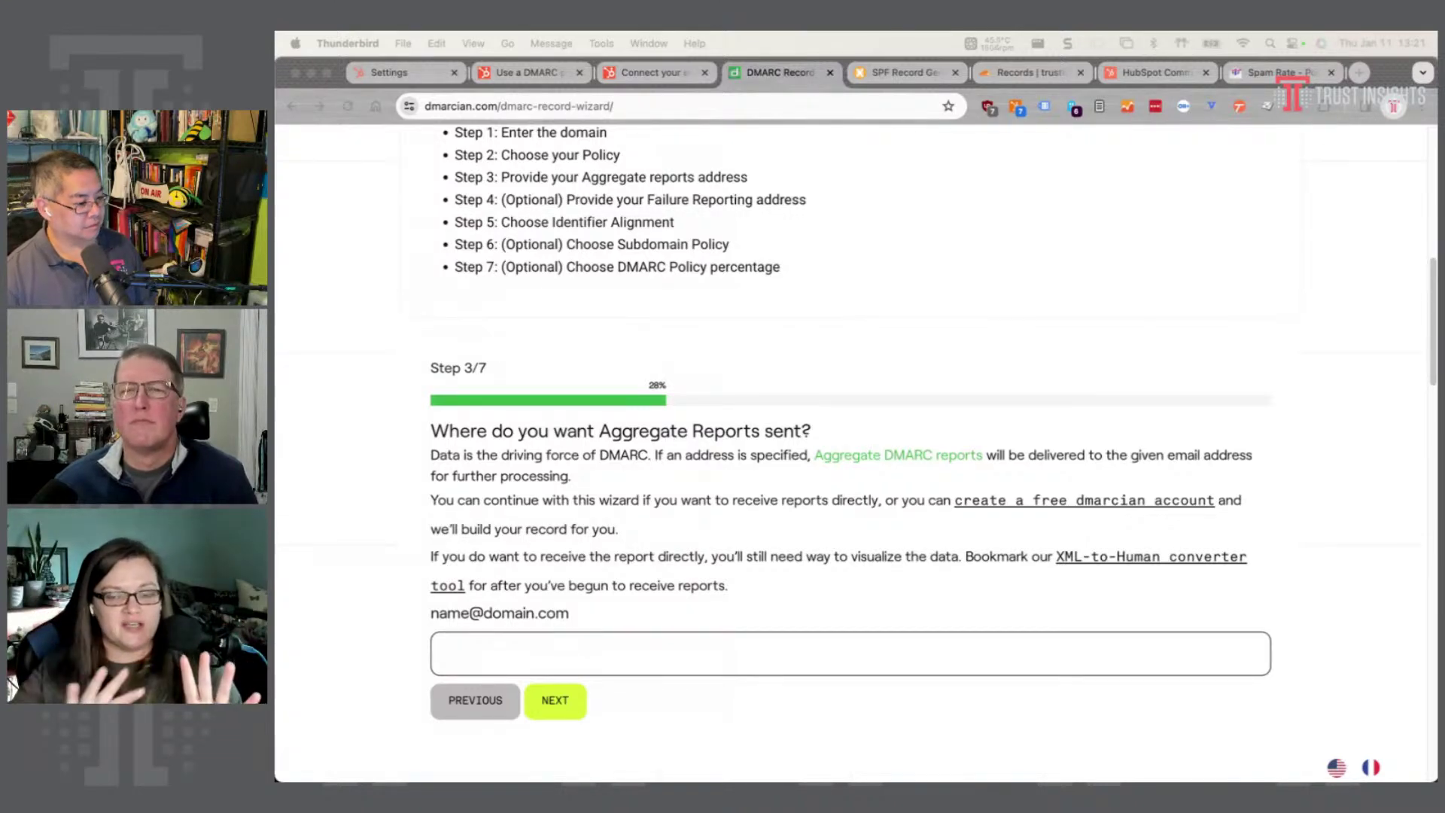
{"action": "key", "text": "super+Tab"}
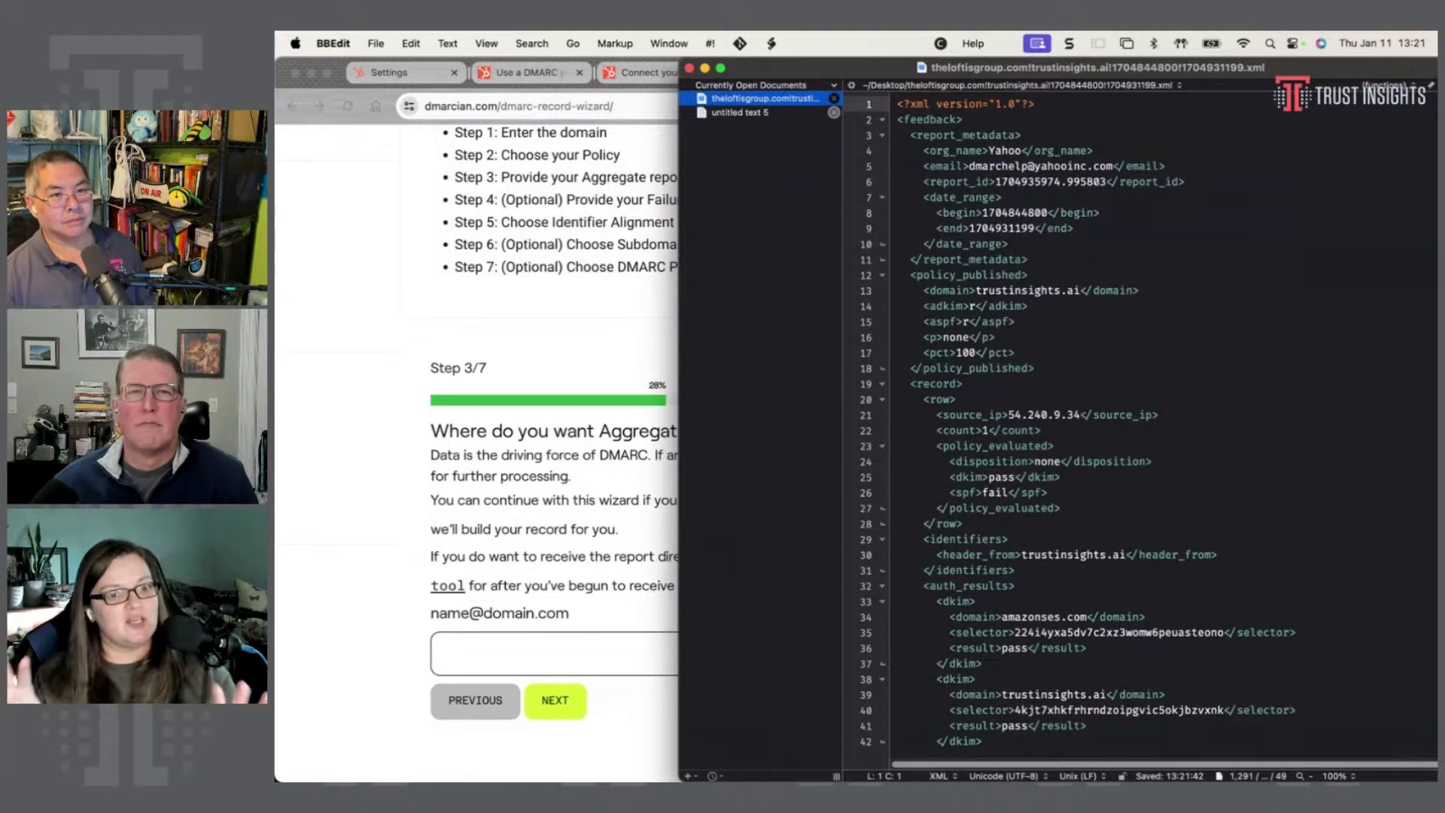
{"action": "key", "text": "ctrl+alt+super+Right"}
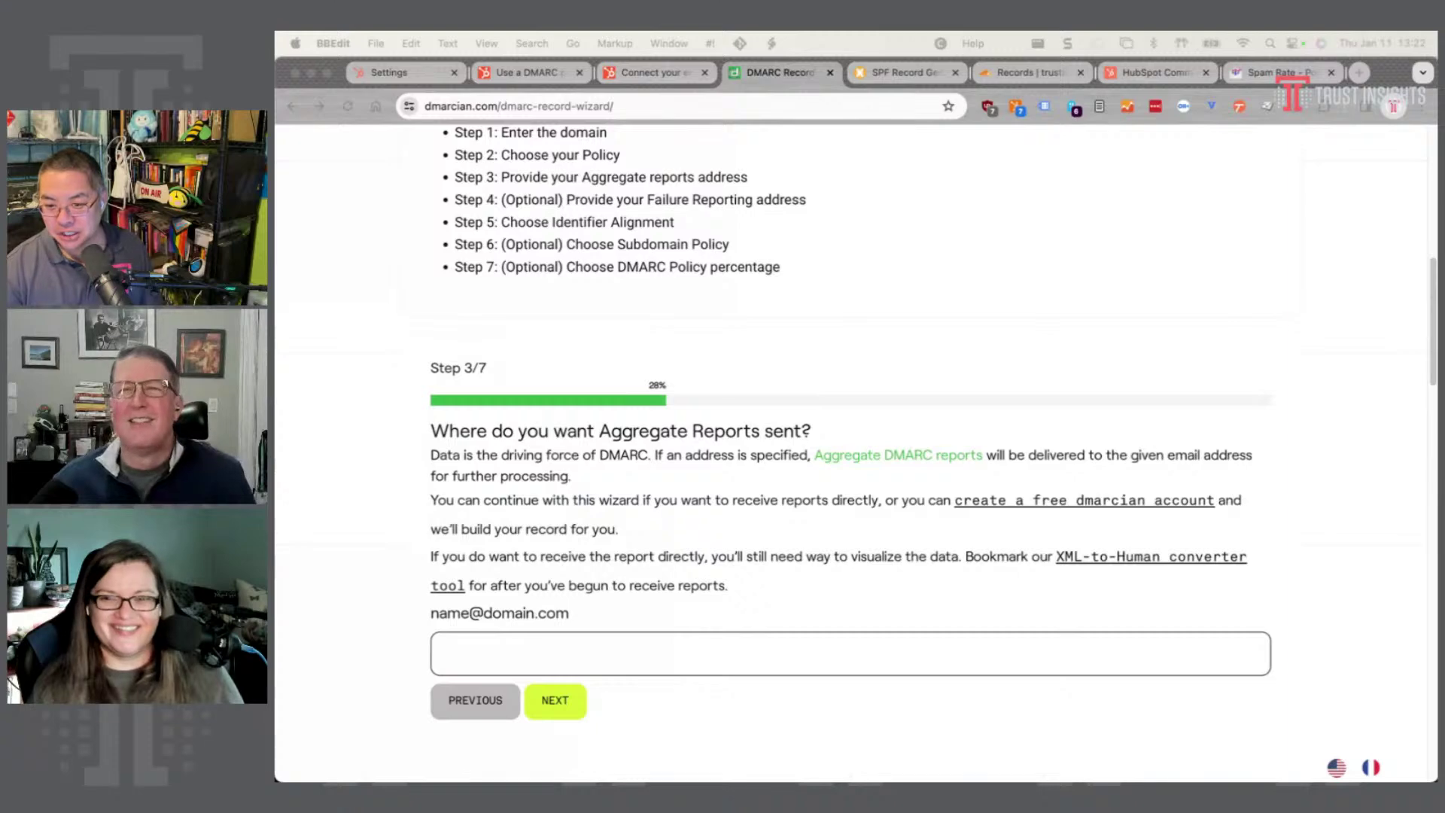
{"action": "left_click", "coordinate": [594, 666]}
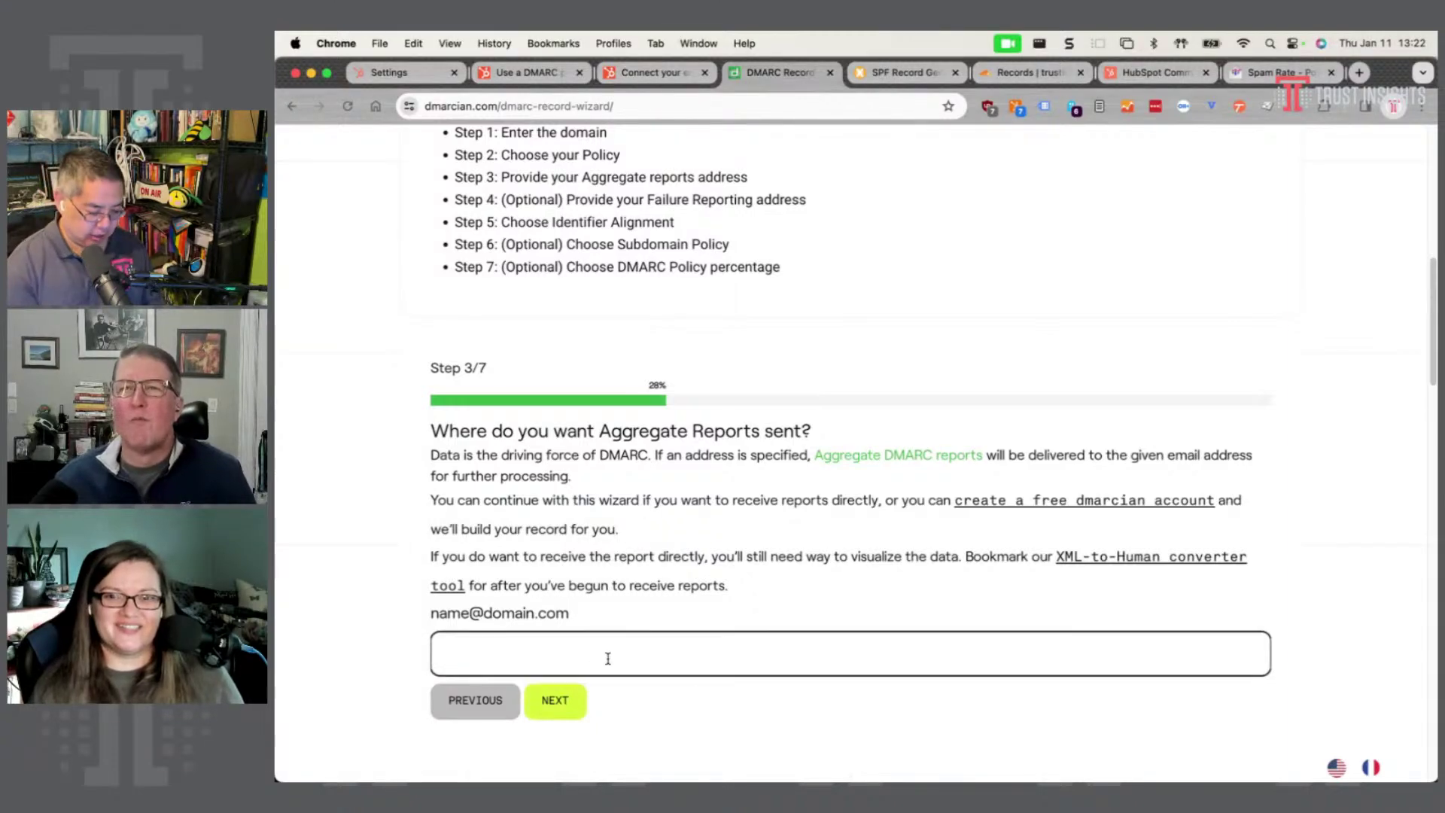
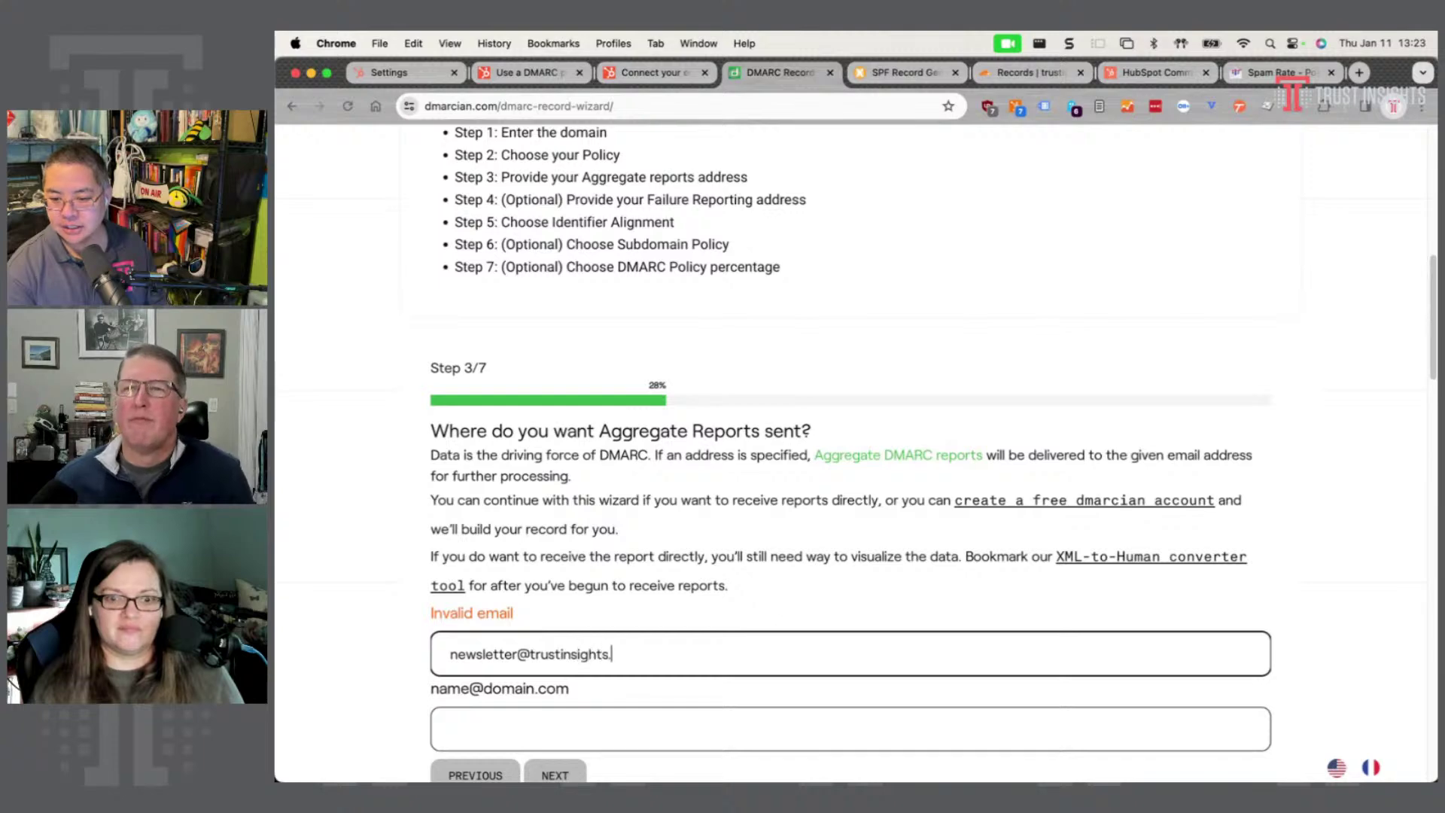
- Send aggregate reports to the newsletter address at trustinsights.ai and advance to the failure reports step
{"action": "scroll", "coordinate": [560, 604], "scroll_direction": "down", "scroll_amount": 3}
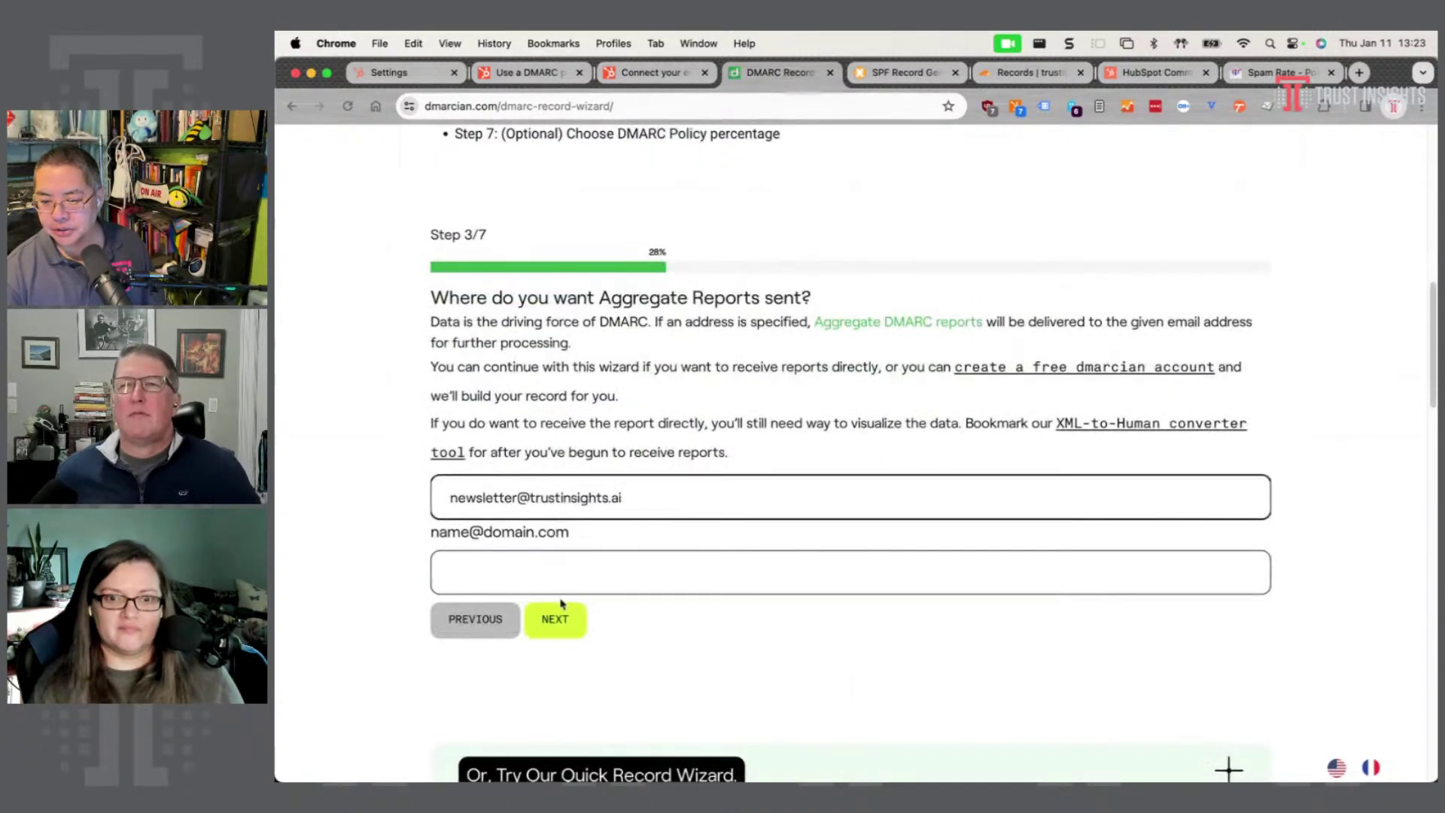
{"action": "left_click", "coordinate": [557, 624]}
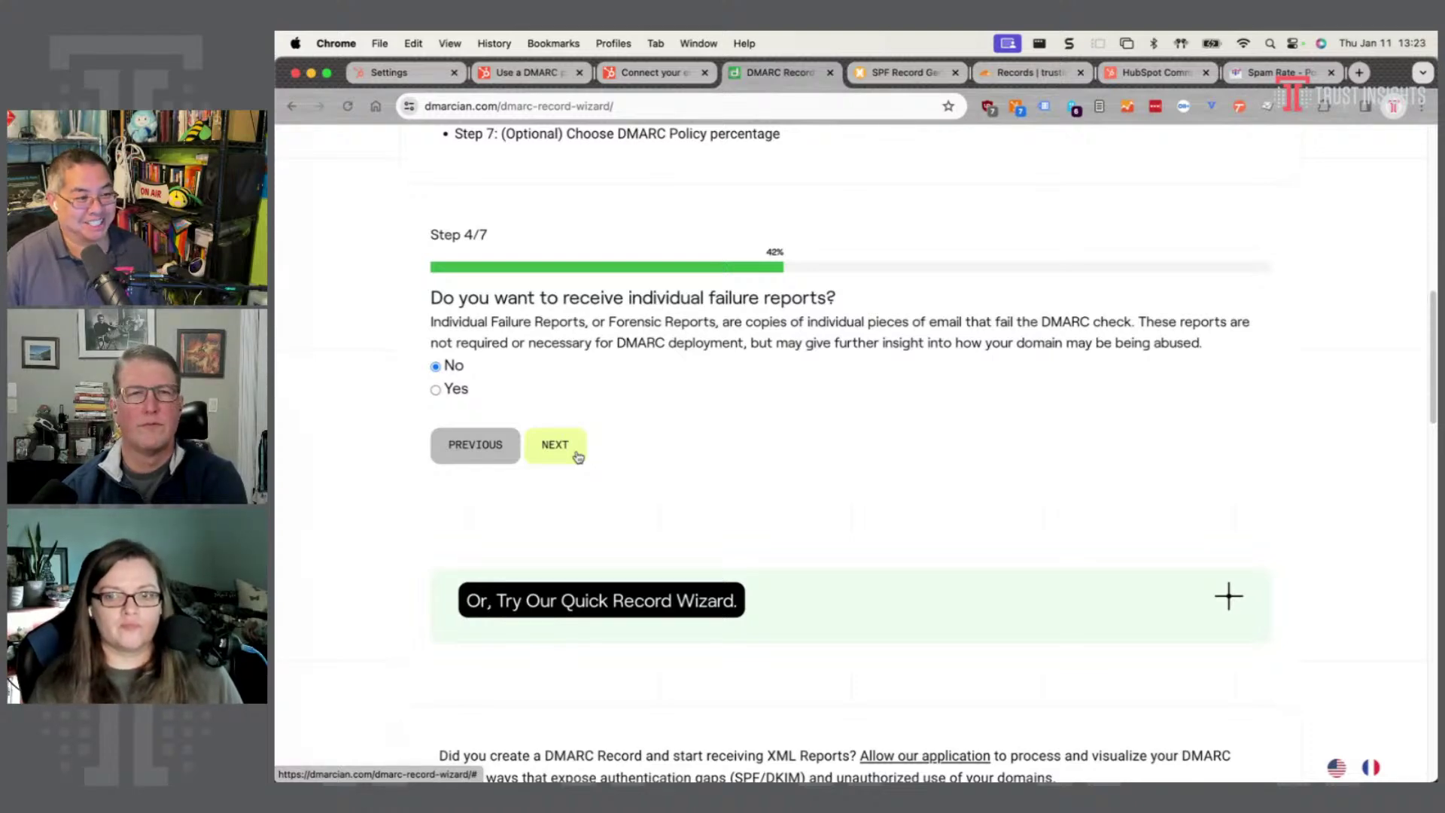
- Decline failure reports, keep relaxed alignment and the subdomain policy, then generate the record at 100 percent
{"action": "left_click", "coordinate": [576, 456]}
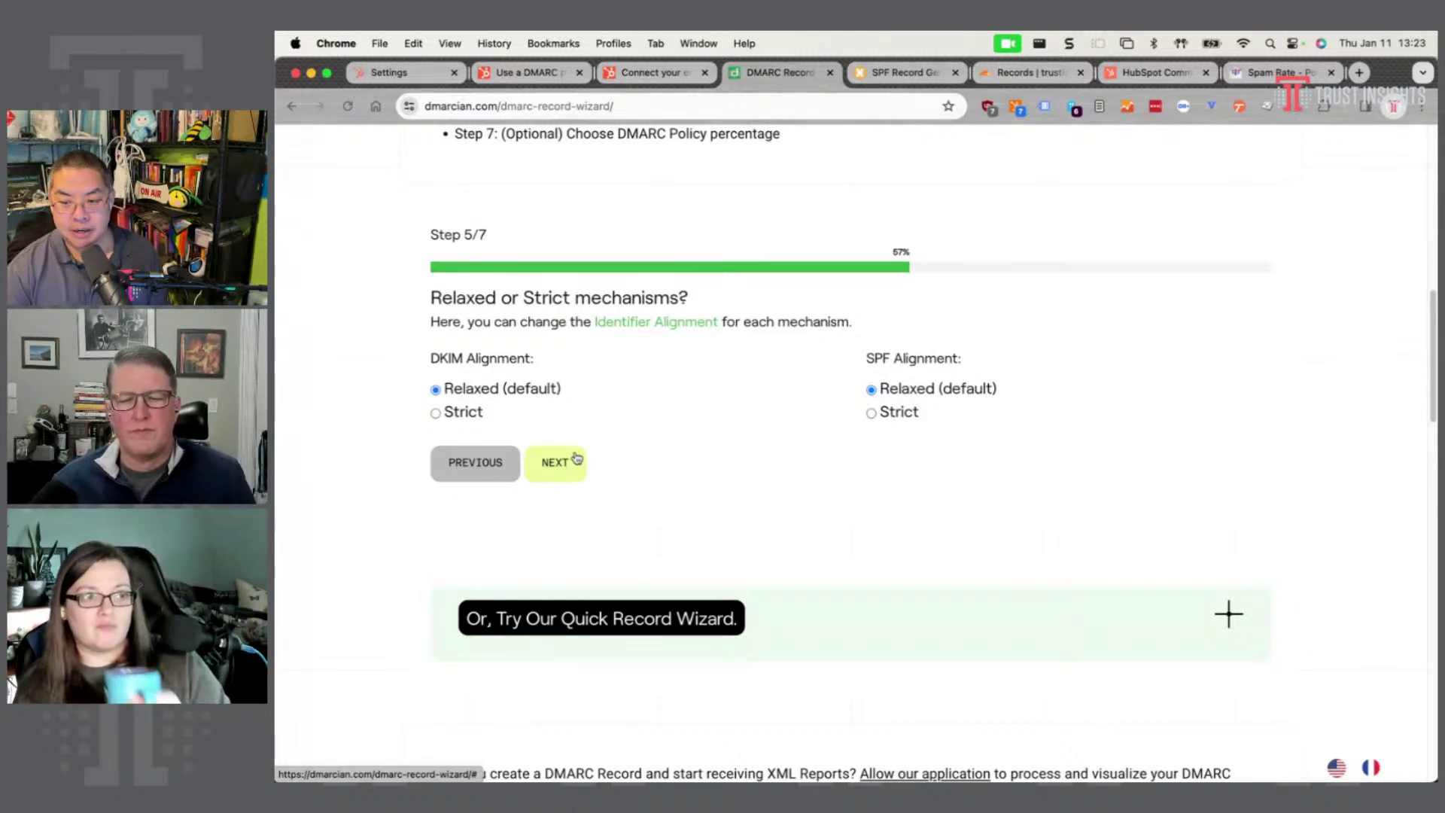
{"action": "left_click", "coordinate": [569, 461]}
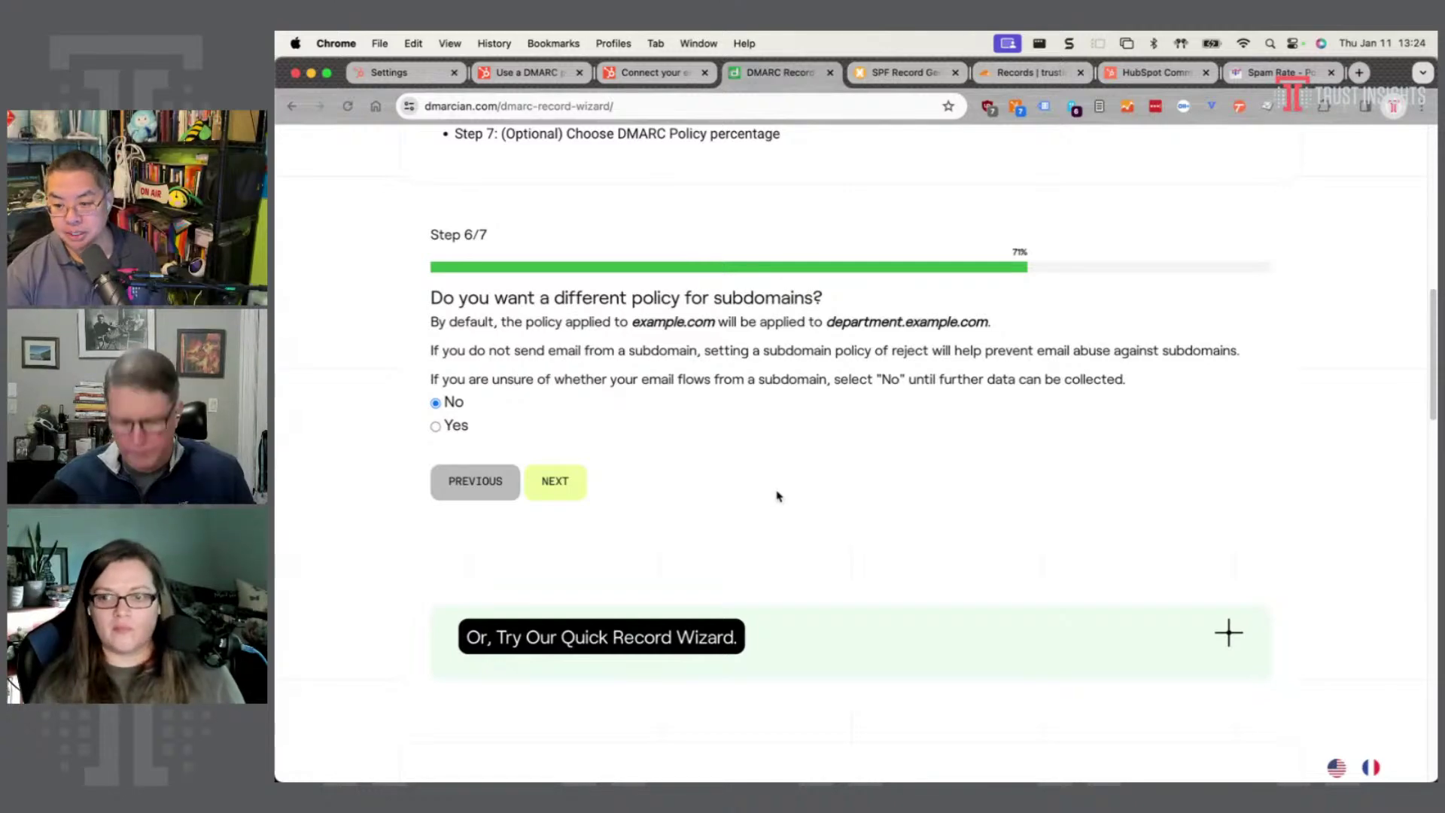
{"action": "left_click", "coordinate": [560, 489]}
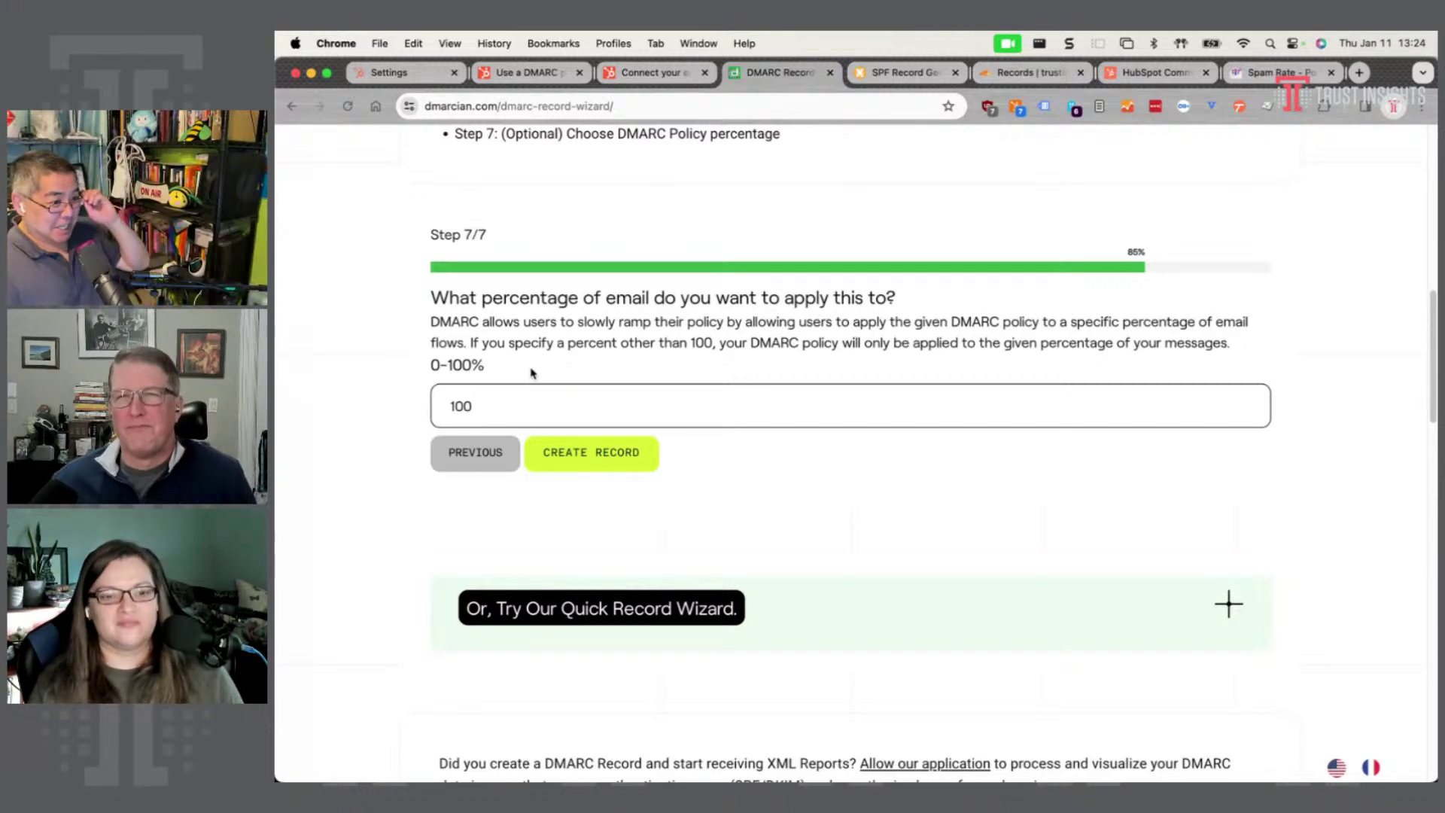
{"action": "left_click", "coordinate": [602, 461]}
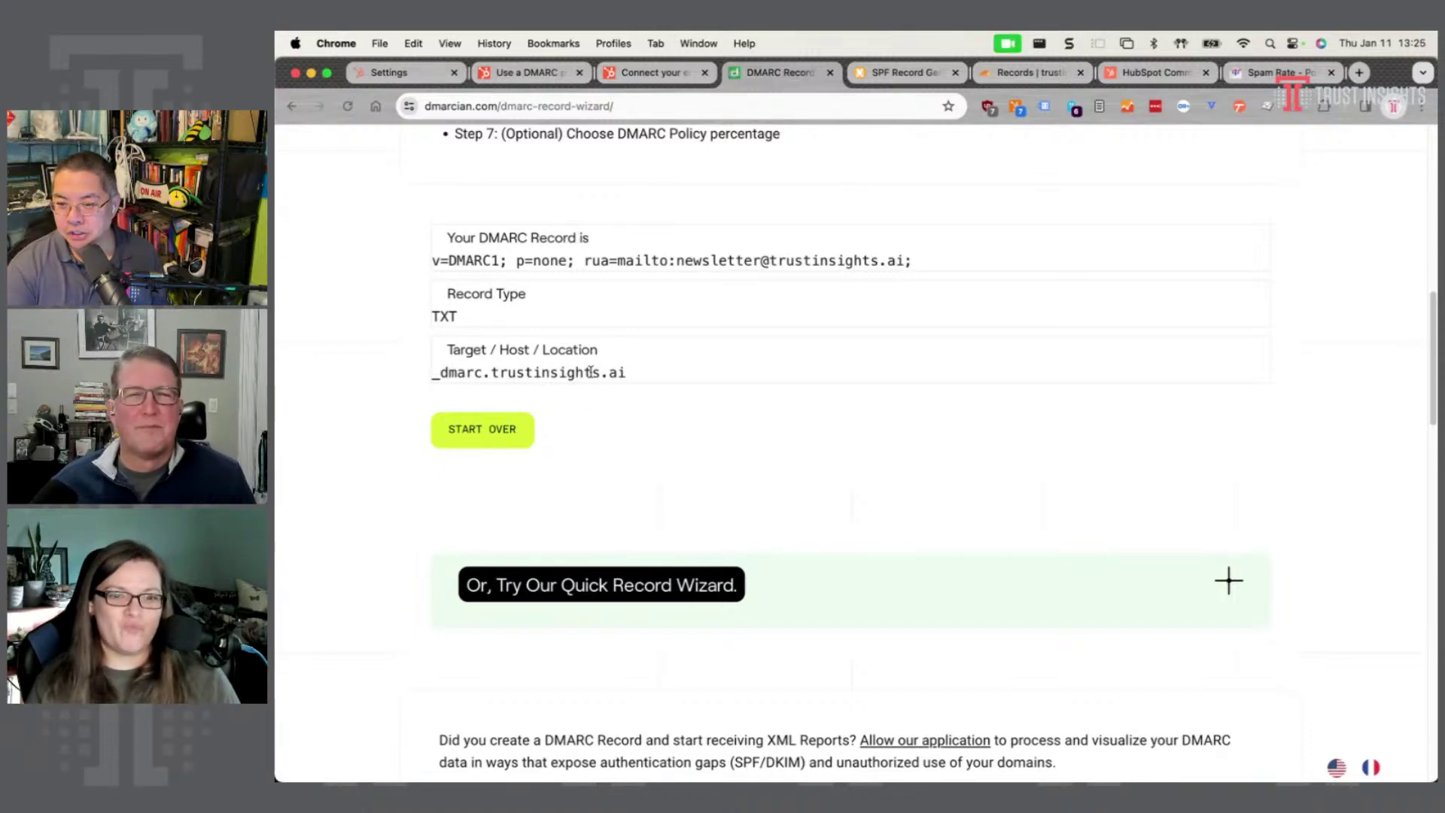
- Bring up Cloudflare's existing _dmarc TXT record editor holding v=DMARC1; p=none
{"action": "left_click", "coordinate": [1033, 74]}
{"action": "scroll", "coordinate": [769, 392], "scroll_direction": "down", "scroll_amount": 5}
{"action": "scroll", "coordinate": [767, 394], "scroll_direction": "up", "scroll_amount": 10}
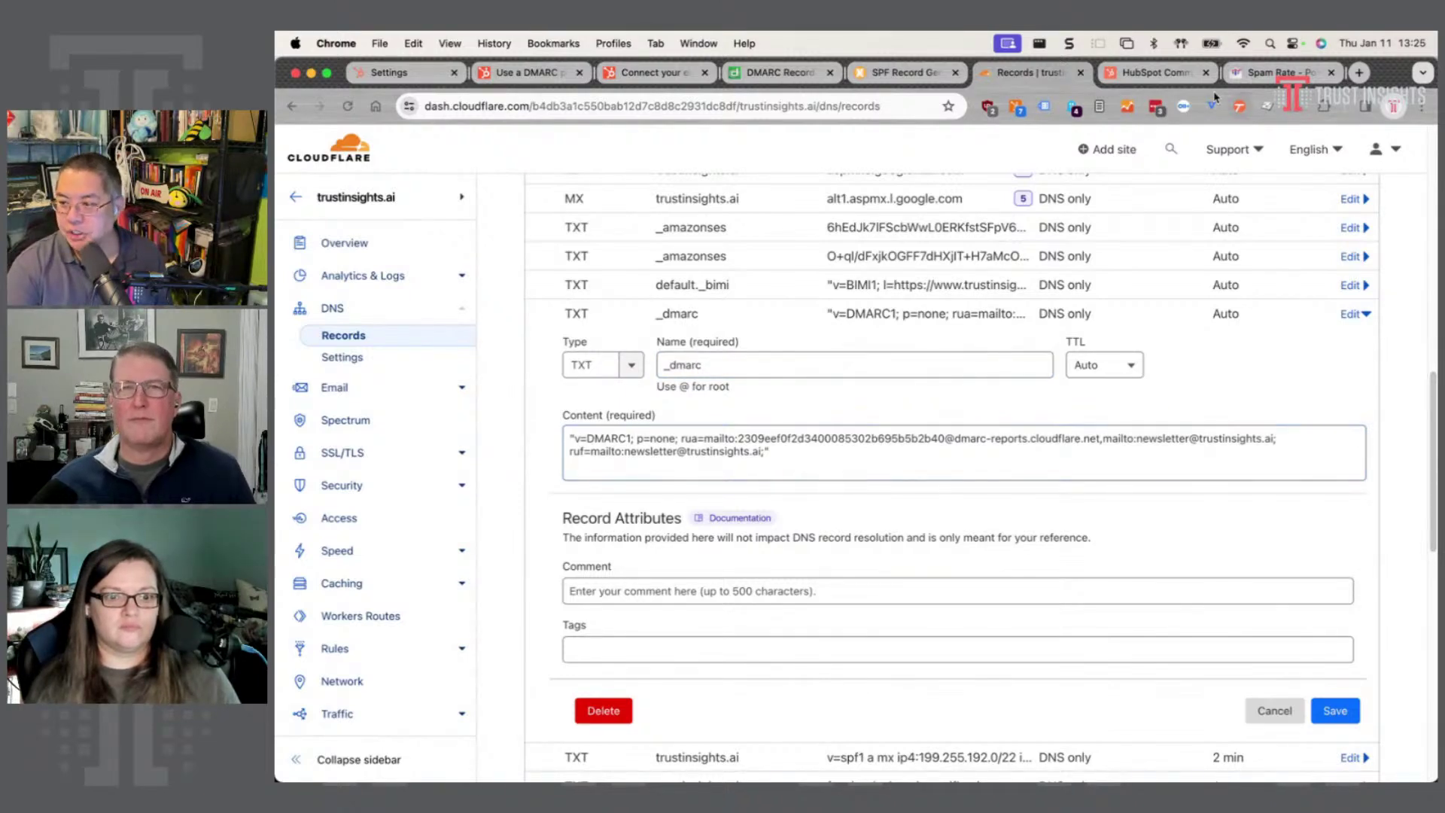
- Compare the generated DMARC record with Cloudflare's, then cancel the _dmarc edit without saving
{"action": "left_click", "coordinate": [752, 75]}
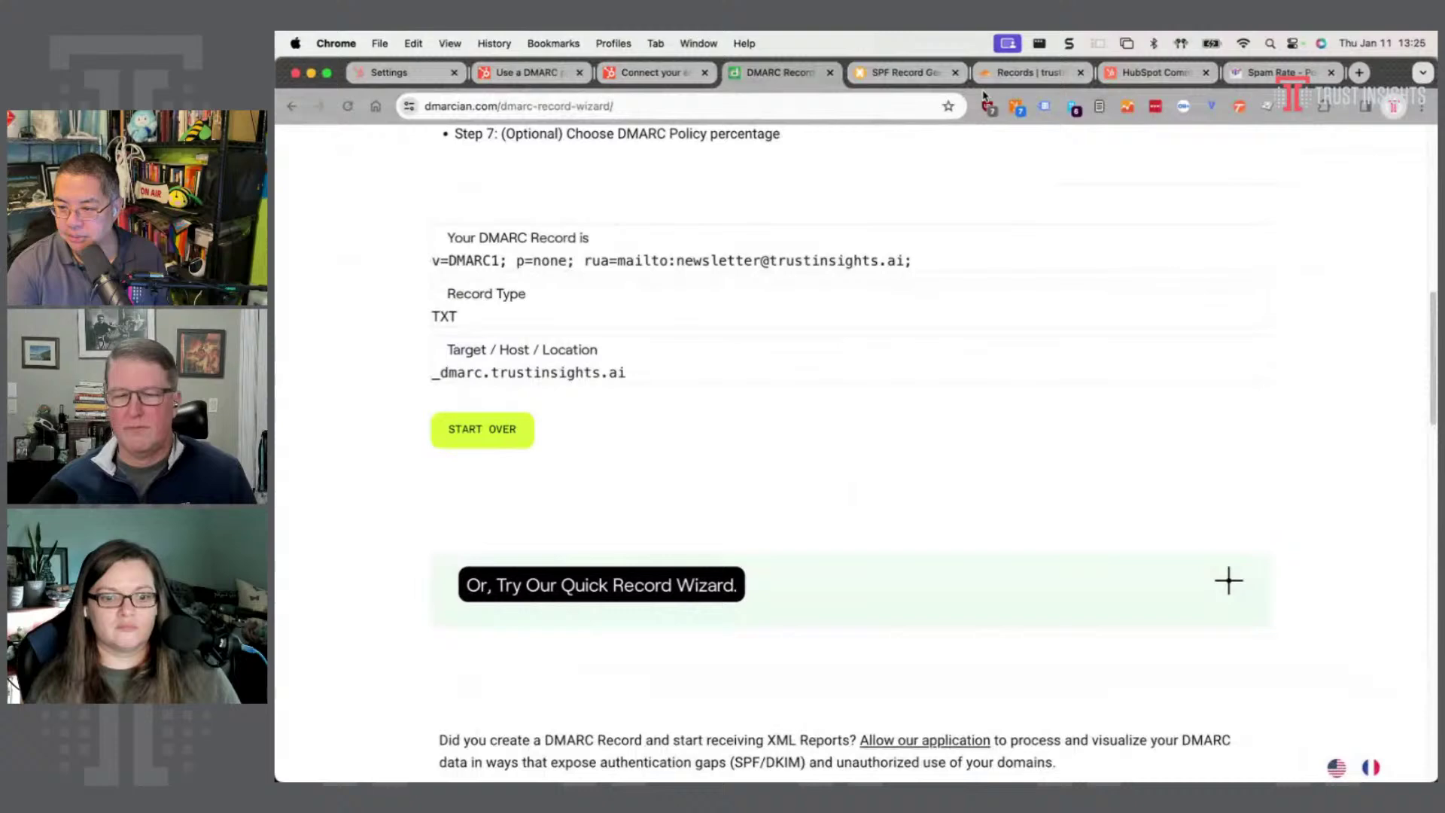
{"action": "left_click", "coordinate": [1027, 73]}
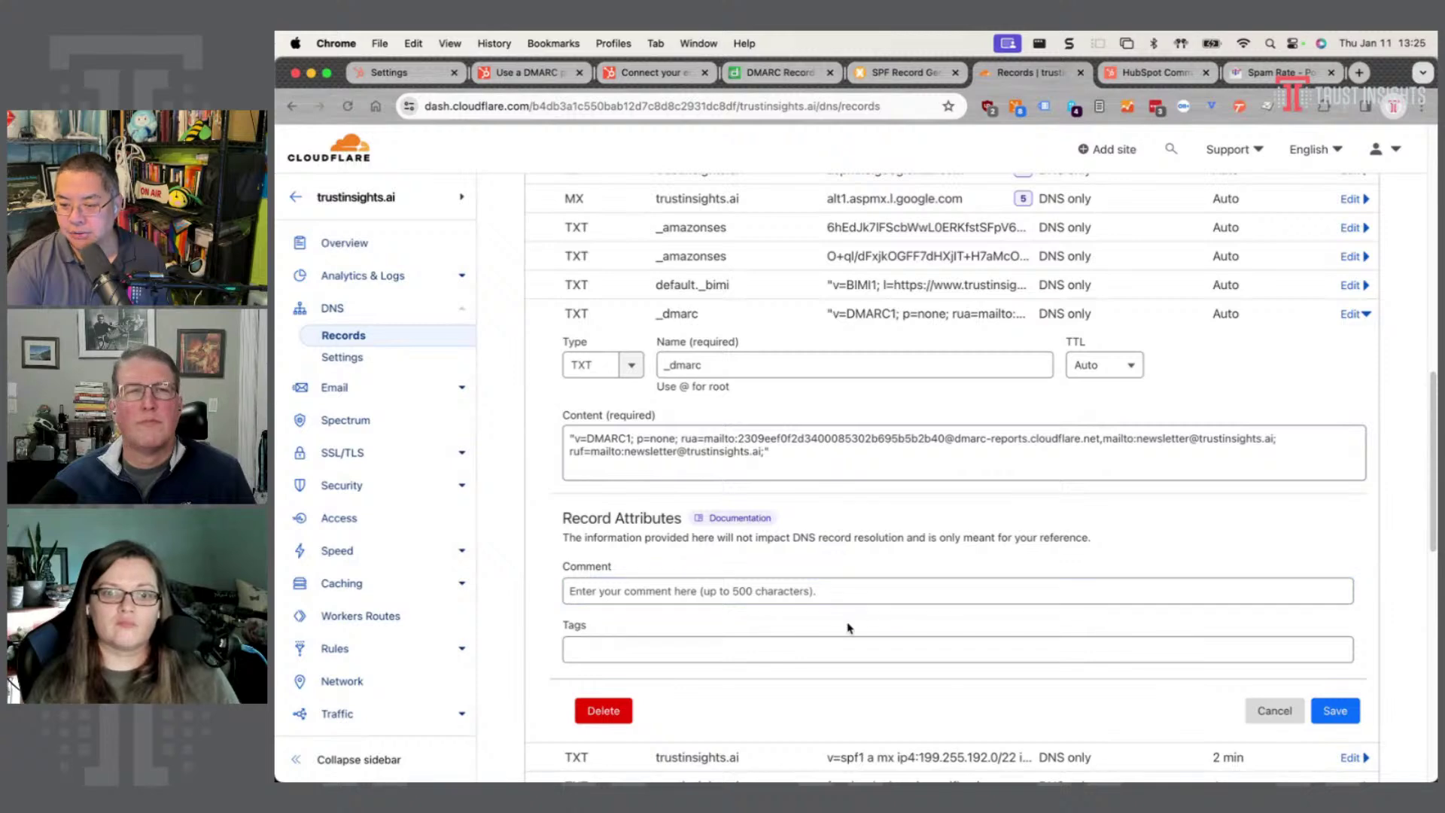
{"action": "left_click", "coordinate": [1274, 710]}
{"action": "scroll", "coordinate": [845, 546], "scroll_direction": "up", "scroll_amount": 3}
{"action": "scroll", "coordinate": [846, 546], "scroll_direction": "up", "scroll_amount": 5}
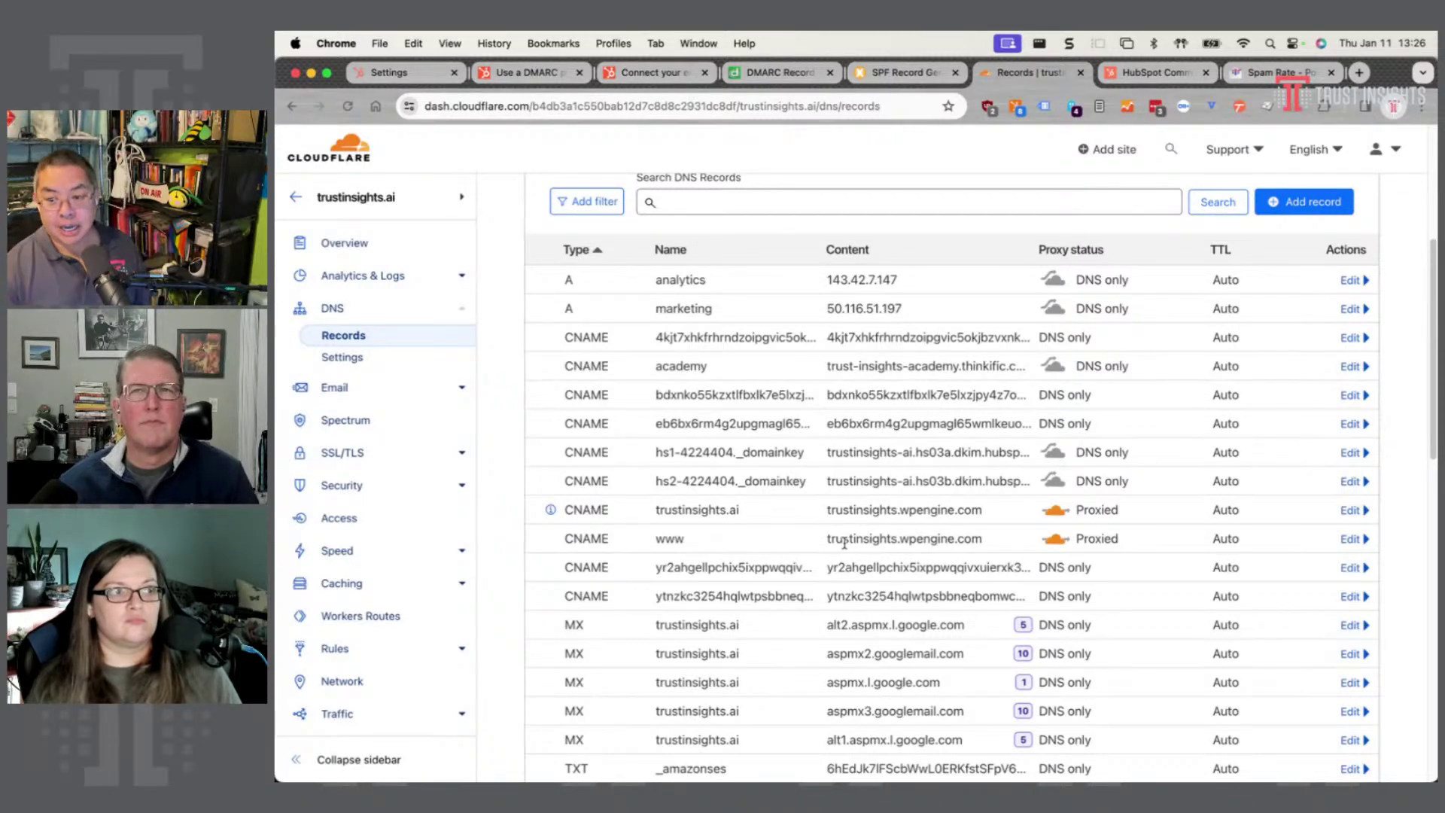
{"action": "left_click", "coordinate": [421, 389]}
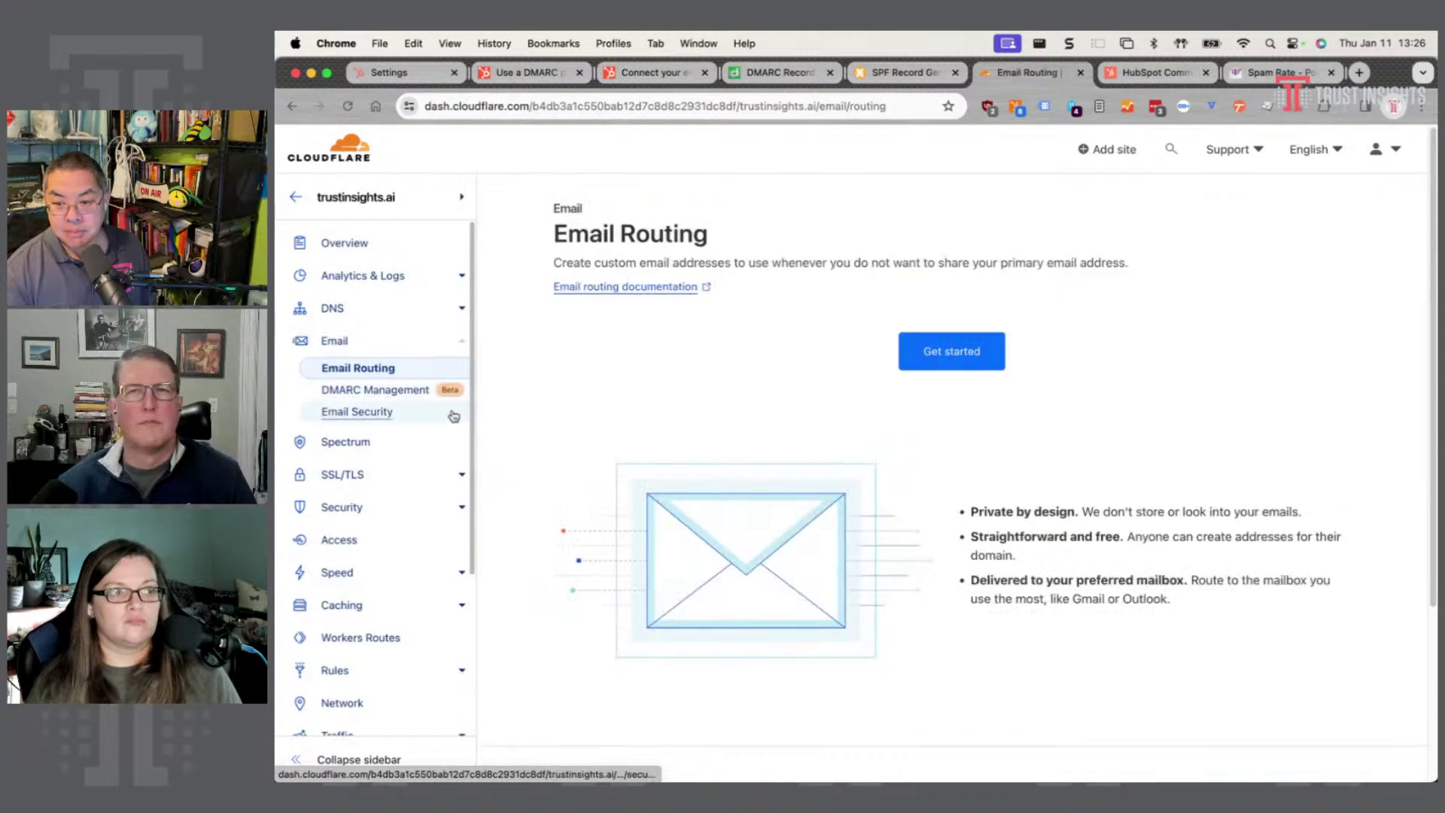
{"action": "left_click", "coordinate": [386, 392]}
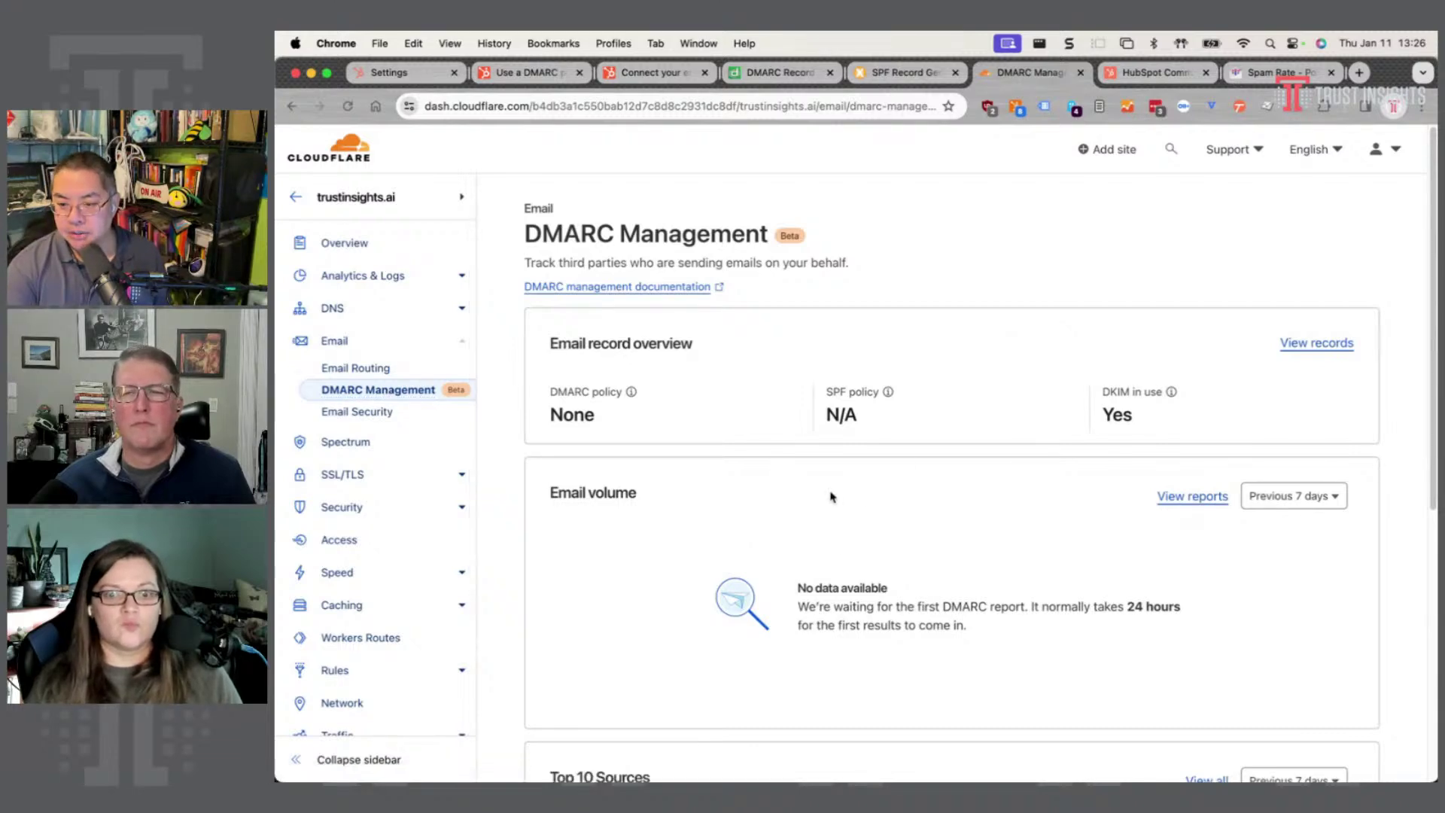
{"action": "scroll", "coordinate": [775, 566], "scroll_direction": "down", "scroll_amount": 2}
{"action": "scroll", "coordinate": [800, 539], "scroll_direction": "down", "scroll_amount": 4}
{"action": "scroll", "coordinate": [800, 541], "scroll_direction": "up", "scroll_amount": 5}
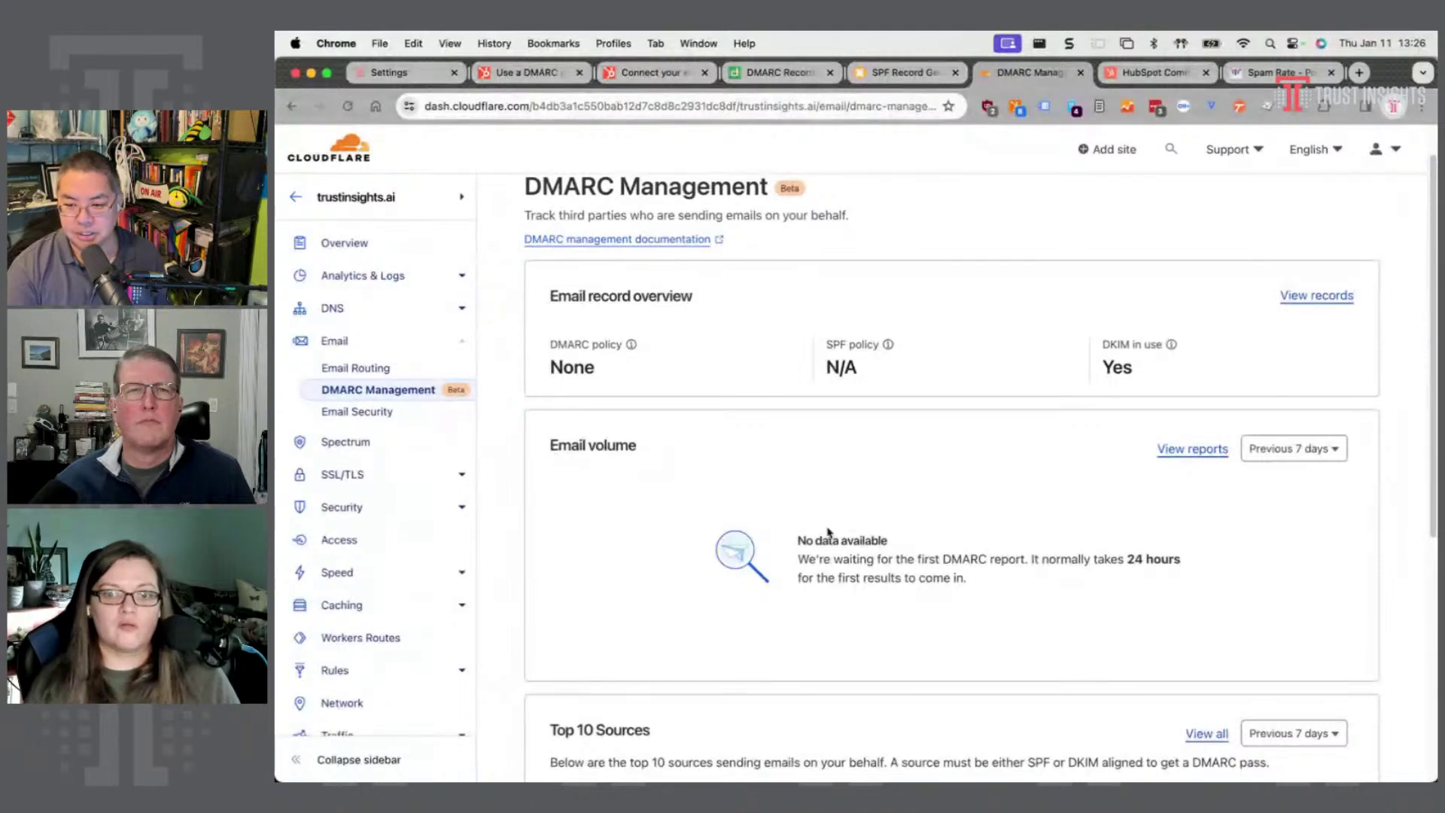
{"action": "scroll", "coordinate": [847, 510], "scroll_direction": "down", "scroll_amount": 3}
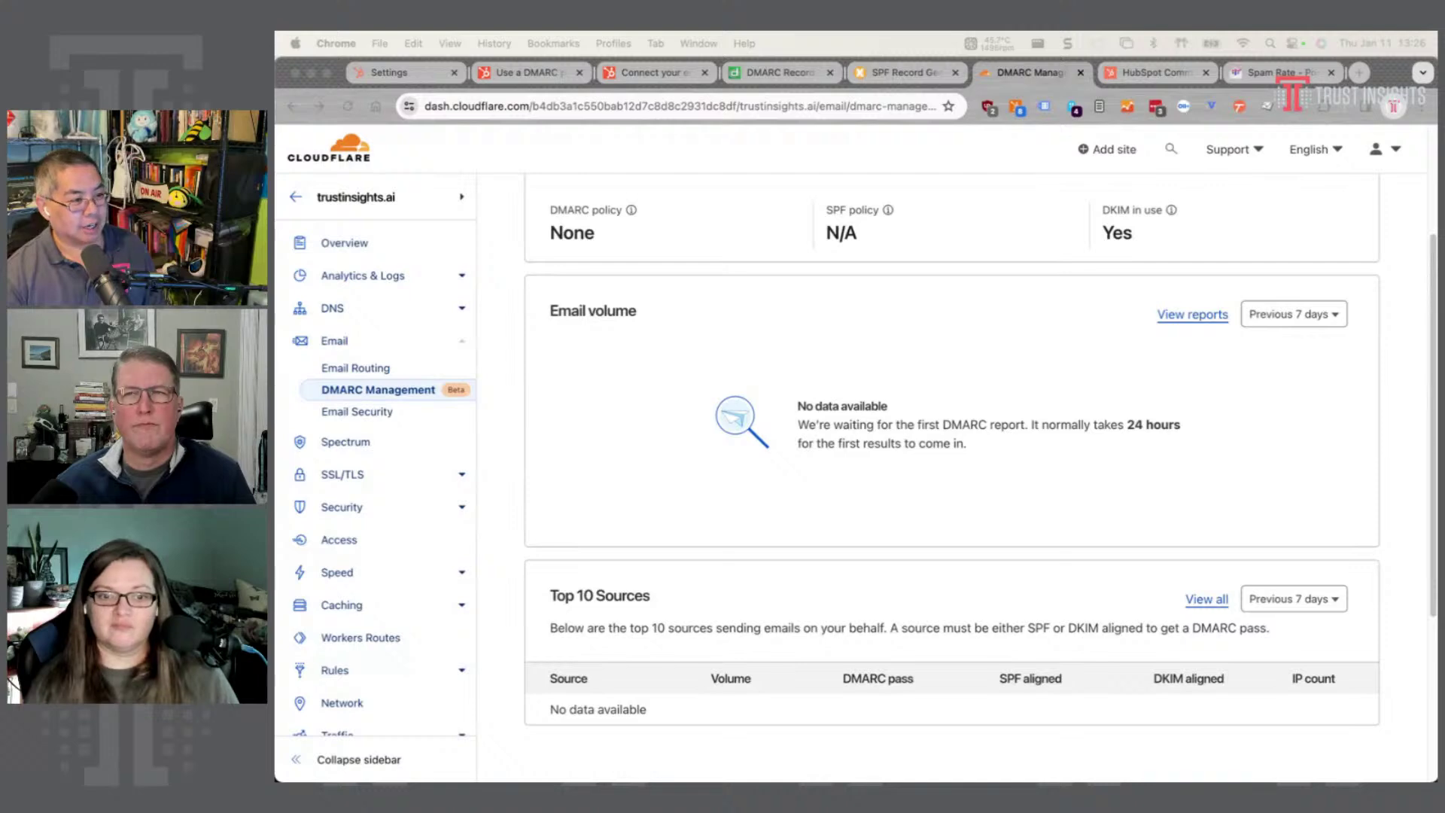
{"action": "key", "text": "super+Tab"}
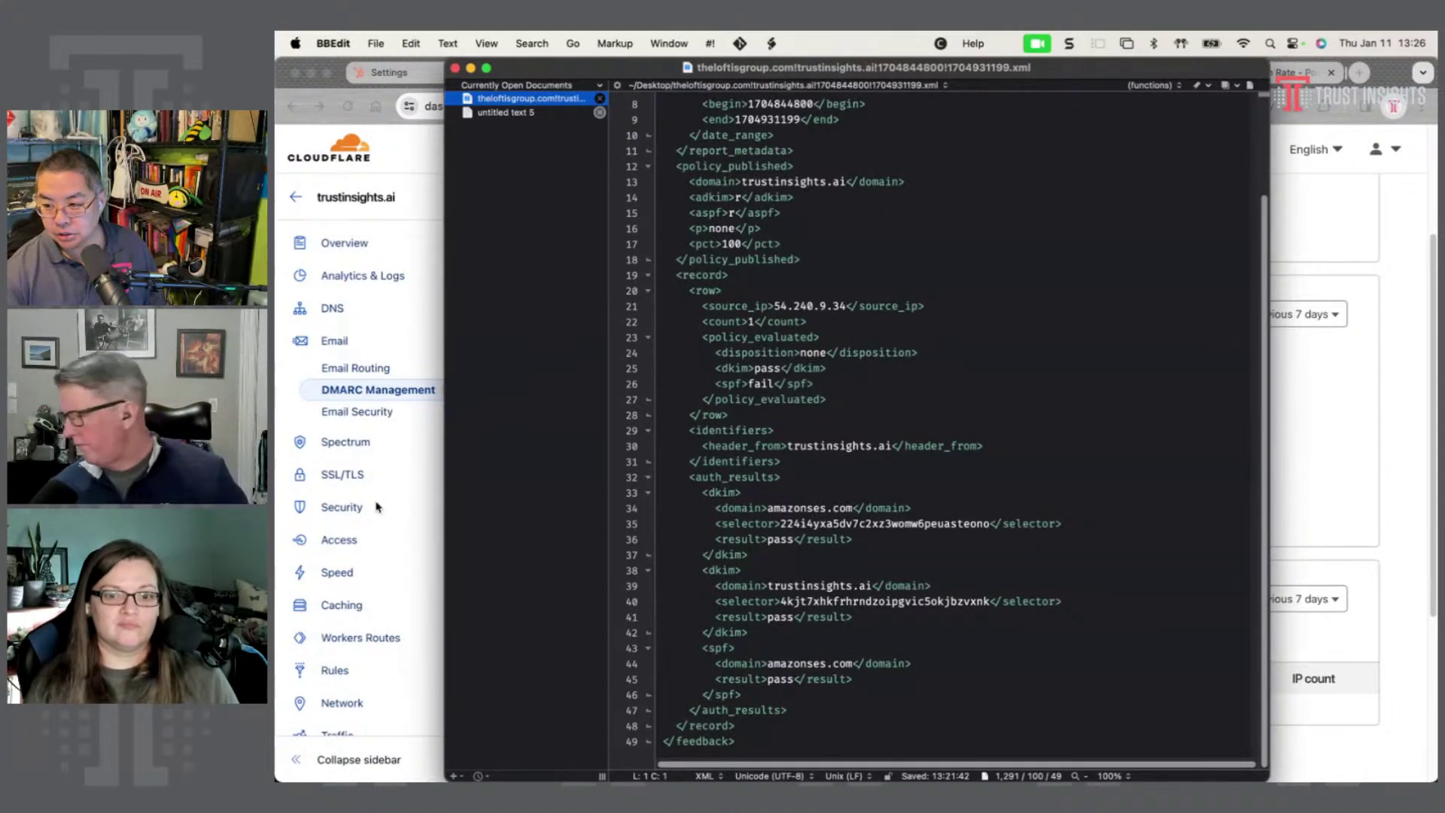
{"action": "scroll", "coordinate": [863, 472], "scroll_direction": "up", "scroll_amount": 2}
{"action": "scroll", "coordinate": [863, 472], "scroll_direction": "up", "scroll_amount": 1}
{"action": "scroll", "coordinate": [846, 308], "scroll_direction": "down", "scroll_amount": 3}
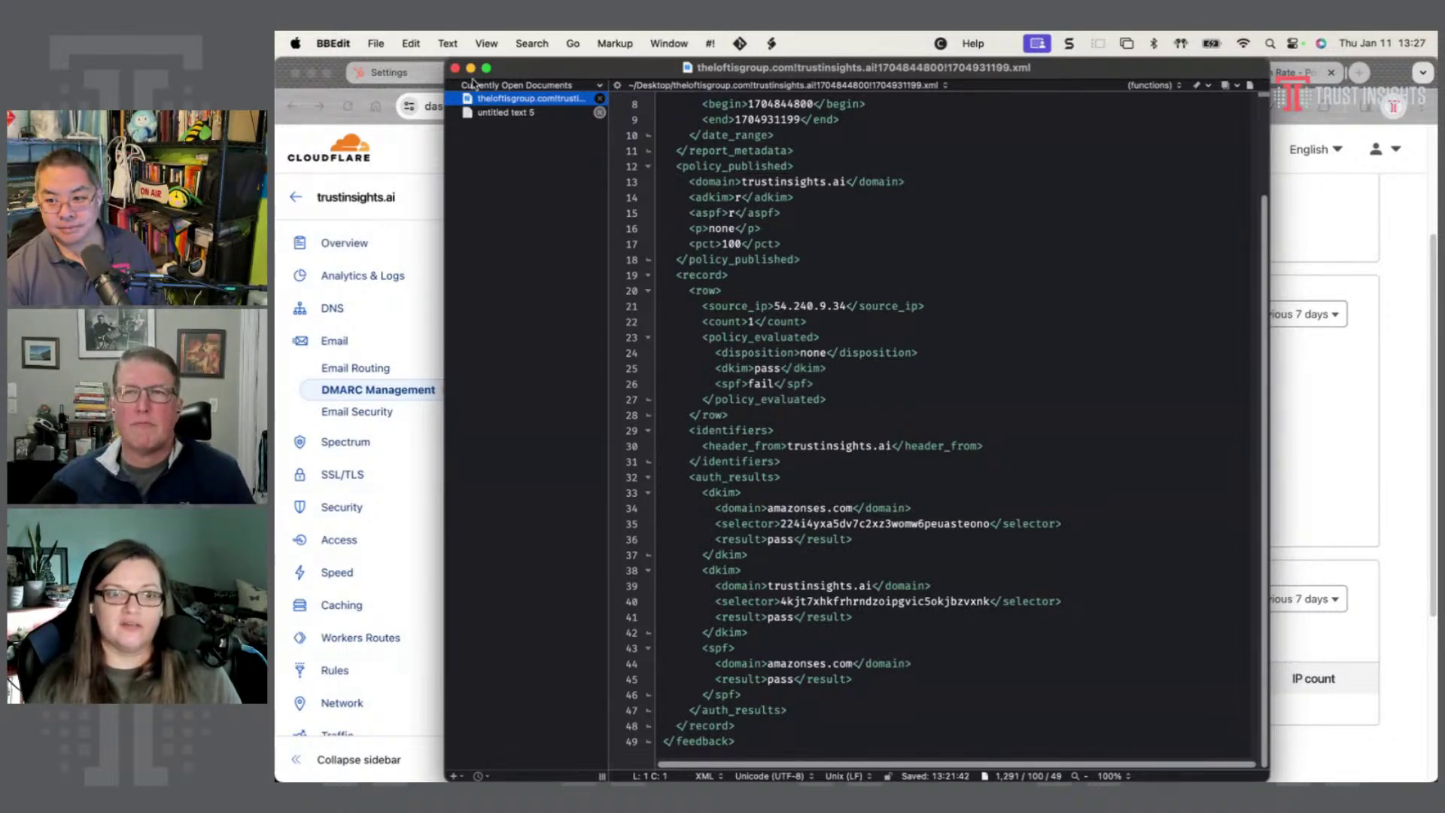
{"action": "left_click_drag", "start_coordinate": [533, 74], "coordinate": [276, 74]}
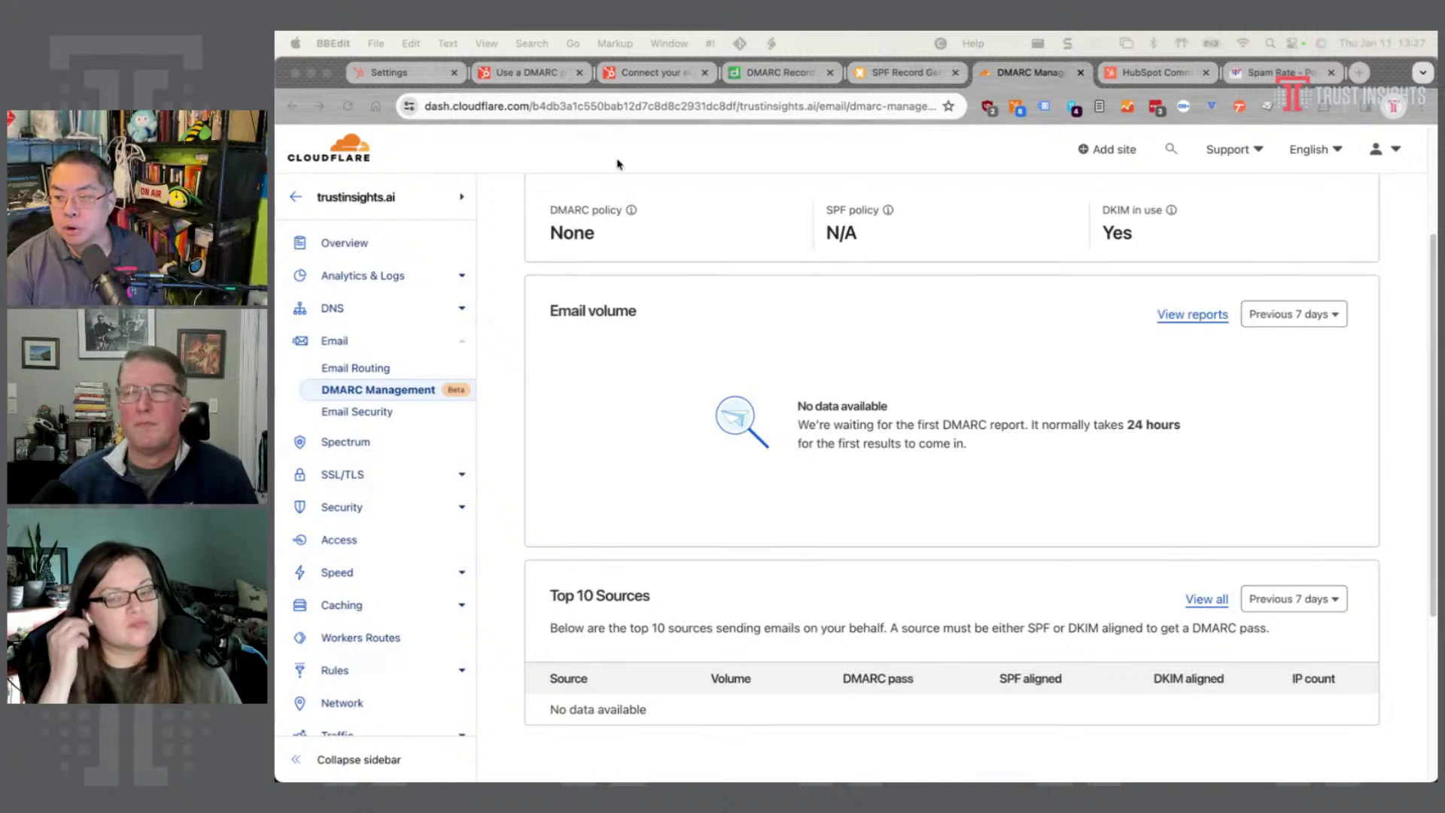
- Bring up the Postmaster Tools spam rate dashboard with trustinsights.ai kept as the domain
{"action": "left_click", "coordinate": [1253, 72]}
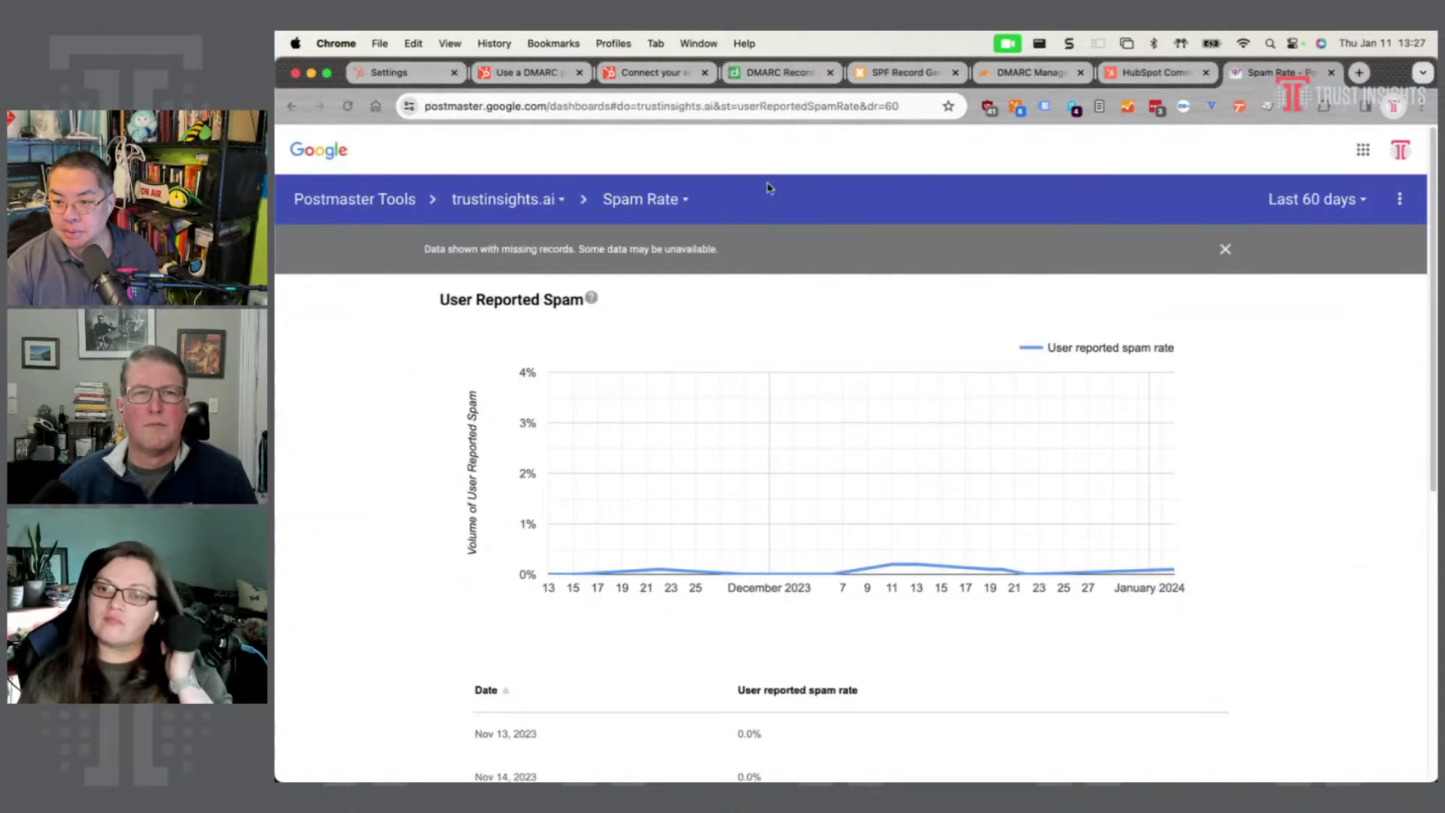
{"action": "left_click", "coordinate": [520, 200]}
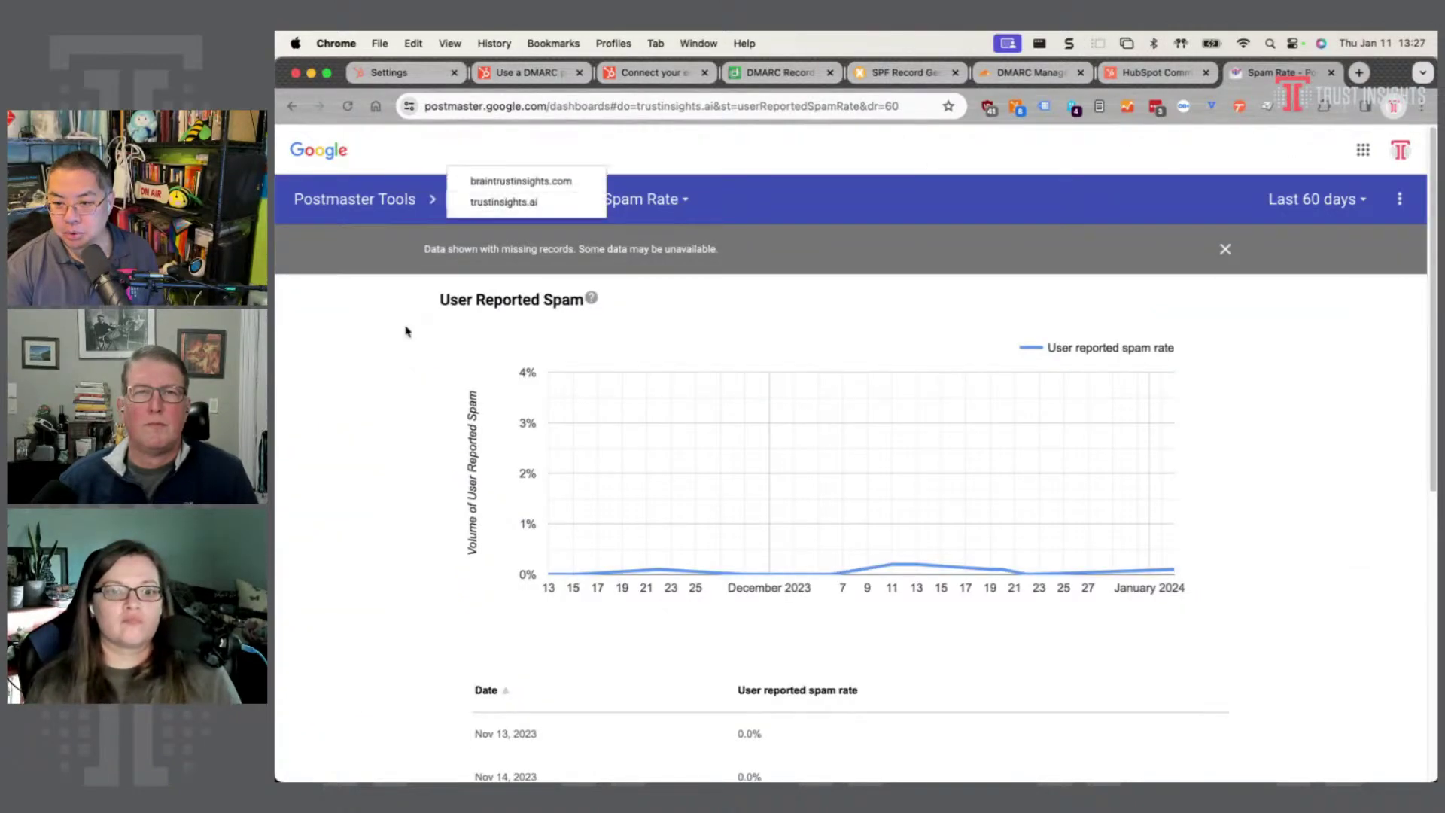
{"action": "left_click", "coordinate": [393, 330]}
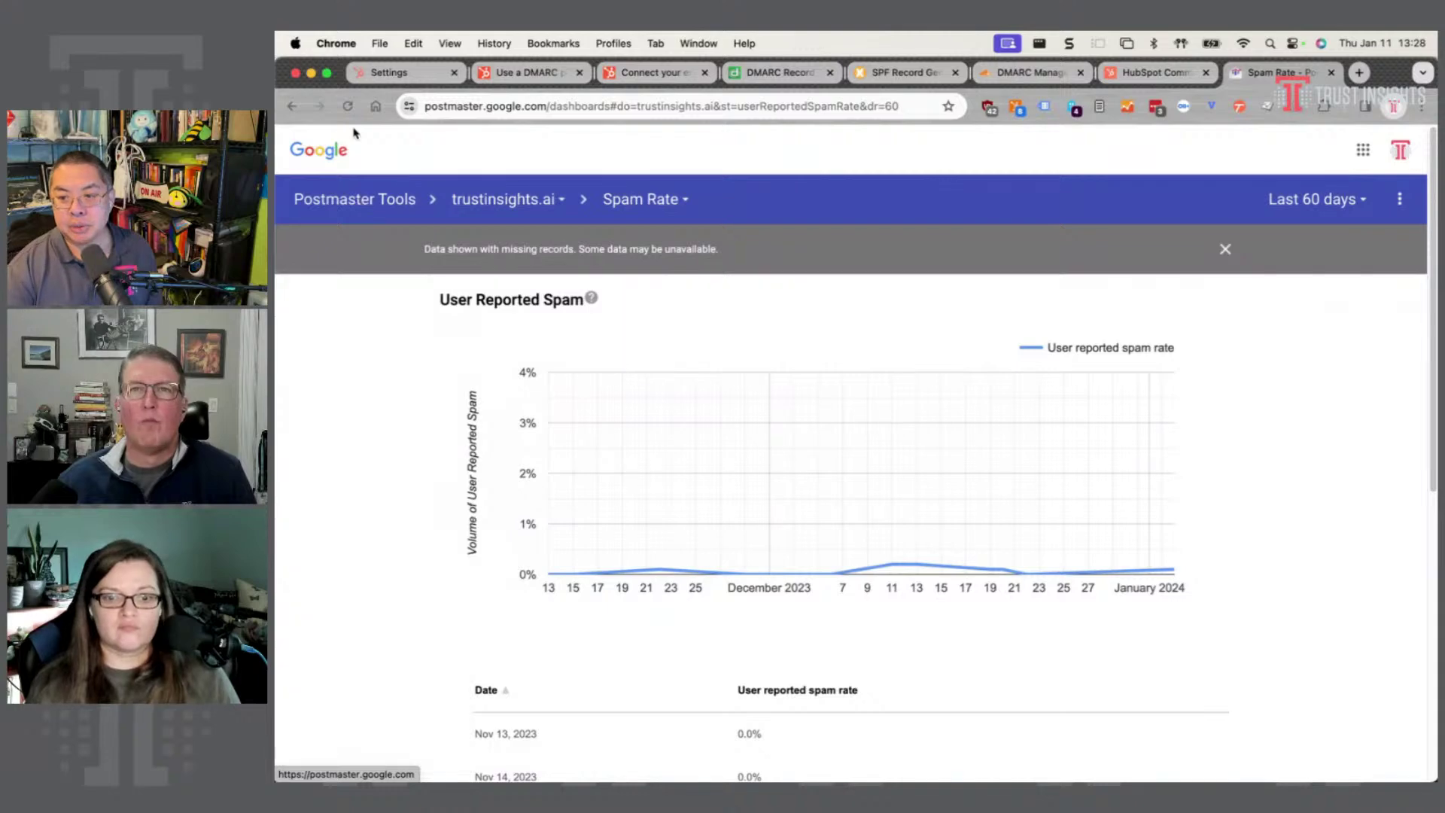
- View the Authentication dashboard's DKIM, SPF and DMARC success rates, then return to MxToolbox's SPF generator
{"action": "left_click", "coordinate": [653, 211]}
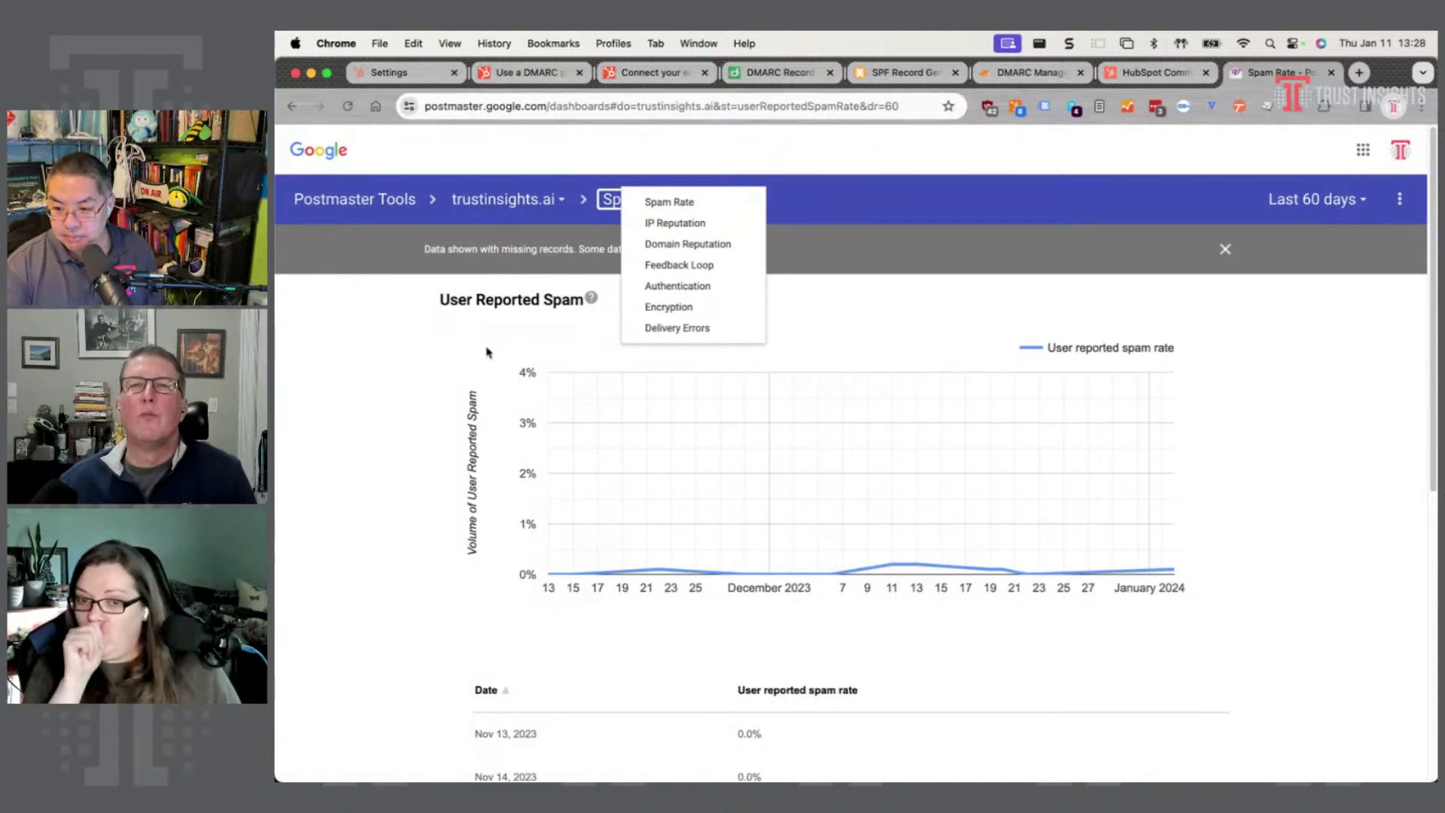
{"action": "left_click", "coordinate": [653, 287]}
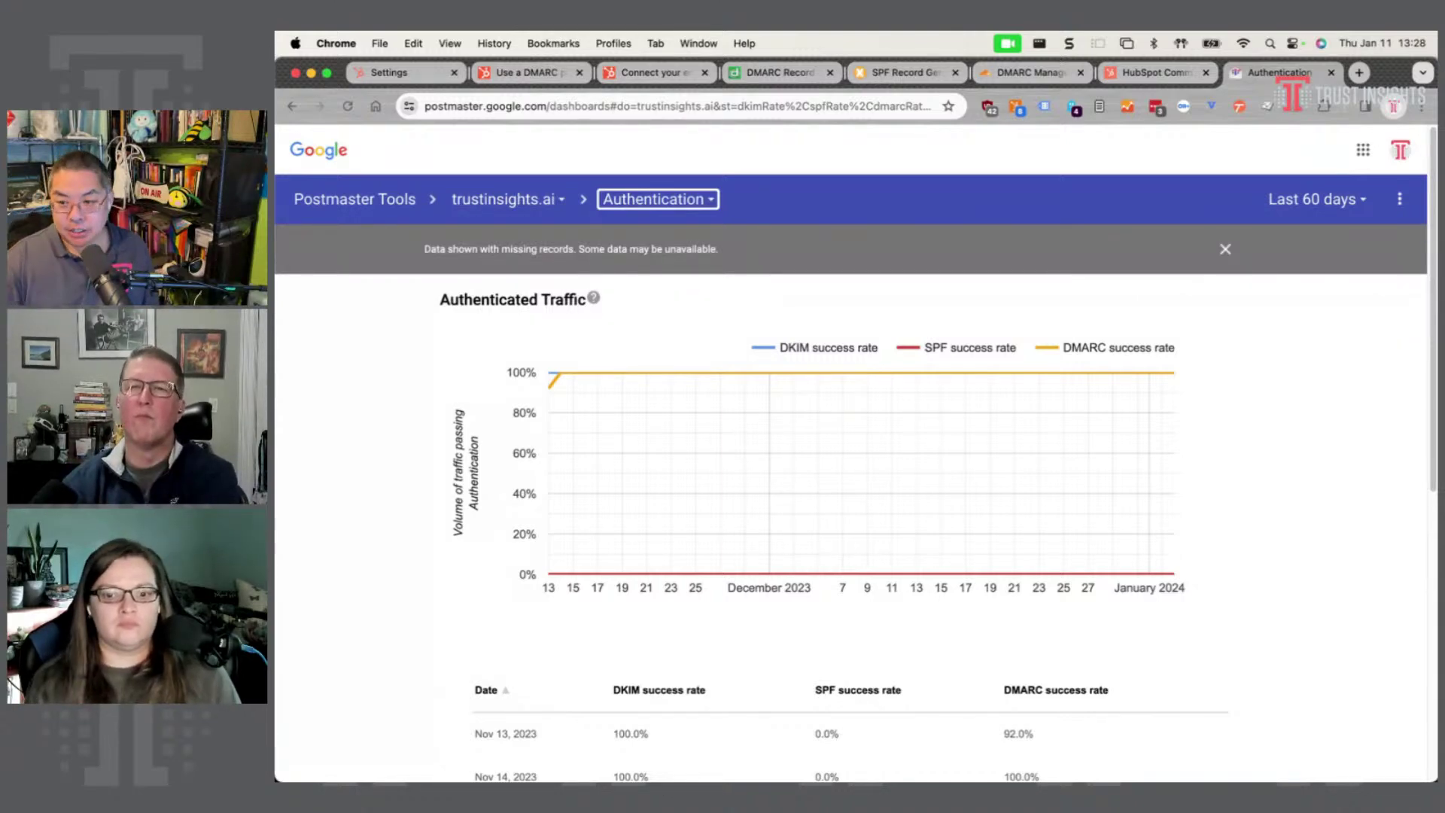
{"action": "left_click", "coordinate": [893, 73]}
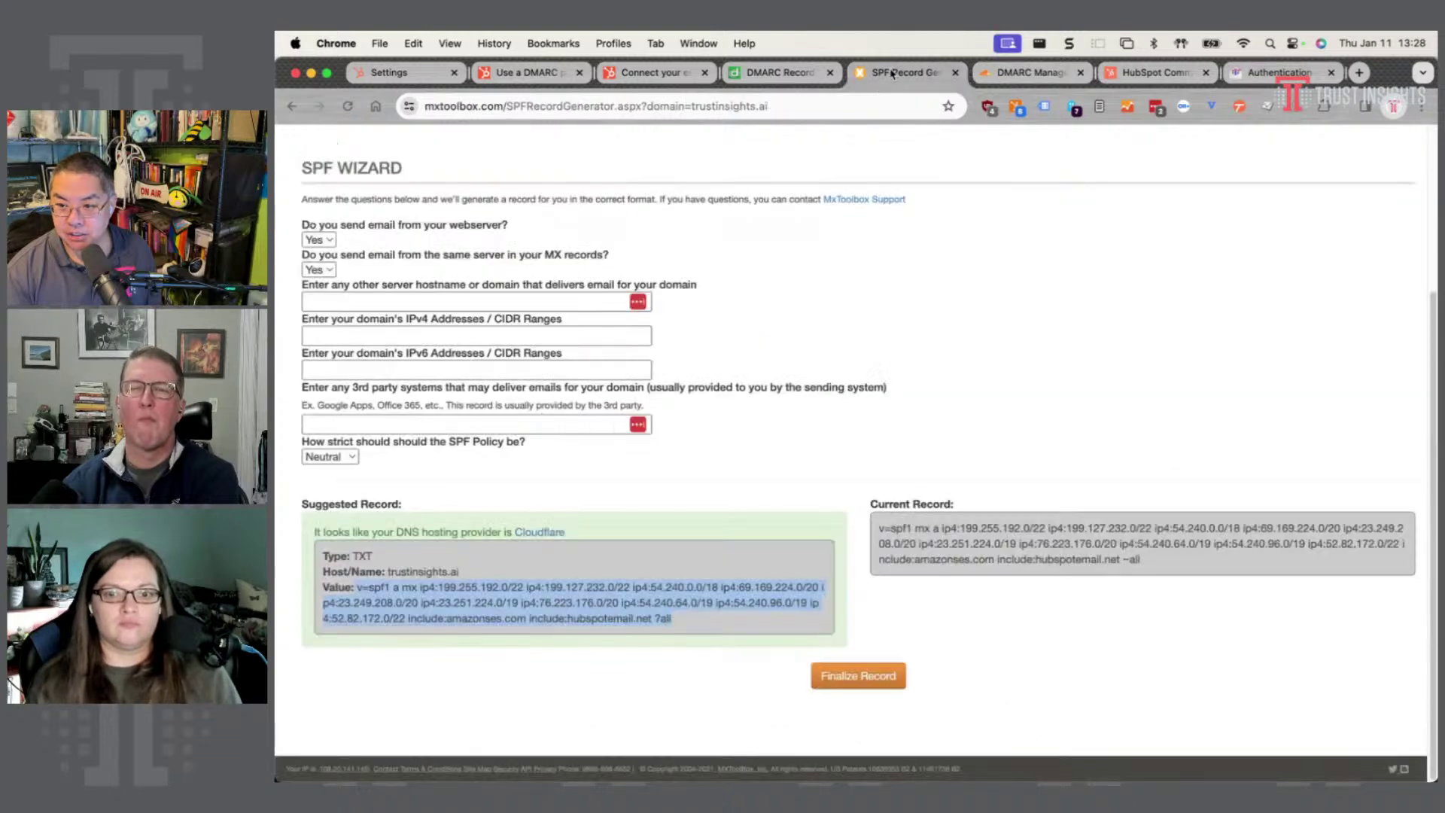
- Return to Postmaster's Authentication chart showing SPF 0.0%, DKIM and DMARC 100%
{"action": "scroll", "coordinate": [719, 369], "scroll_direction": "up", "scroll_amount": 3}
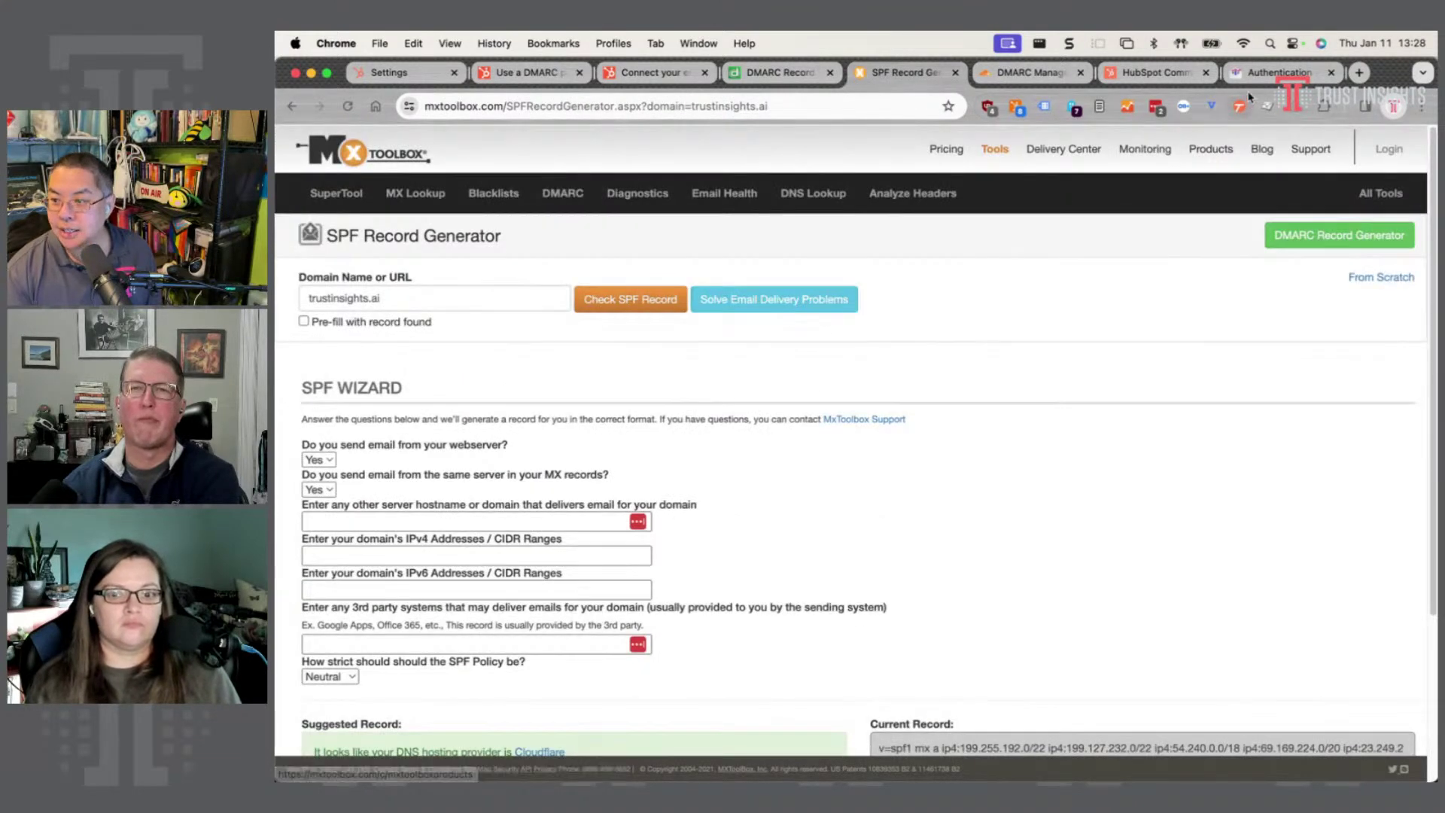
{"action": "left_click", "coordinate": [1250, 78]}
{"action": "mouse_move", "coordinate": [863, 577]}
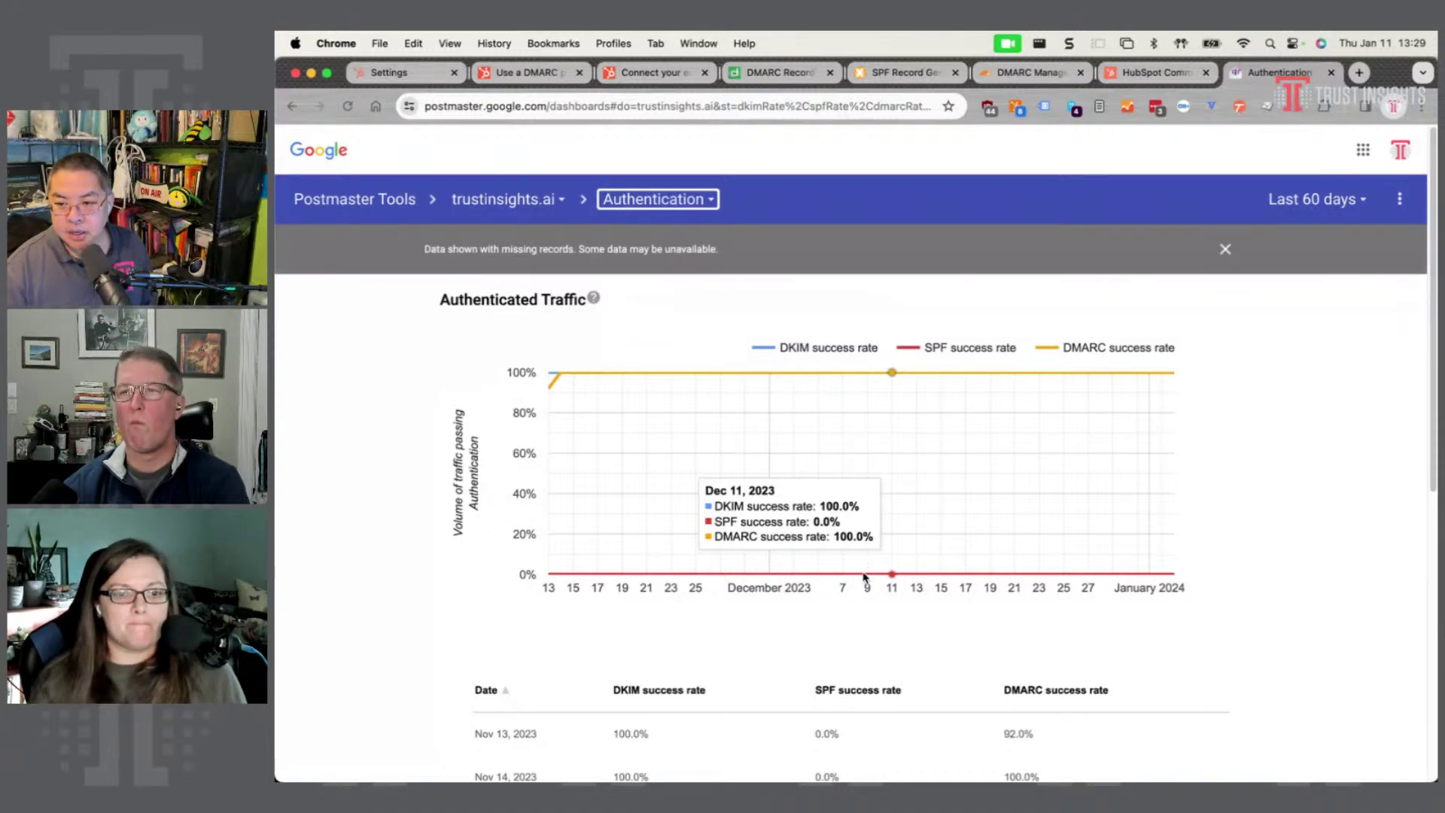
- Check the Feedback Loop dashboard, then switch back to the Spam Rate dashboard
{"action": "left_click", "coordinate": [666, 199]}
{"action": "left_click", "coordinate": [666, 203]}
{"action": "left_click", "coordinate": [663, 201]}
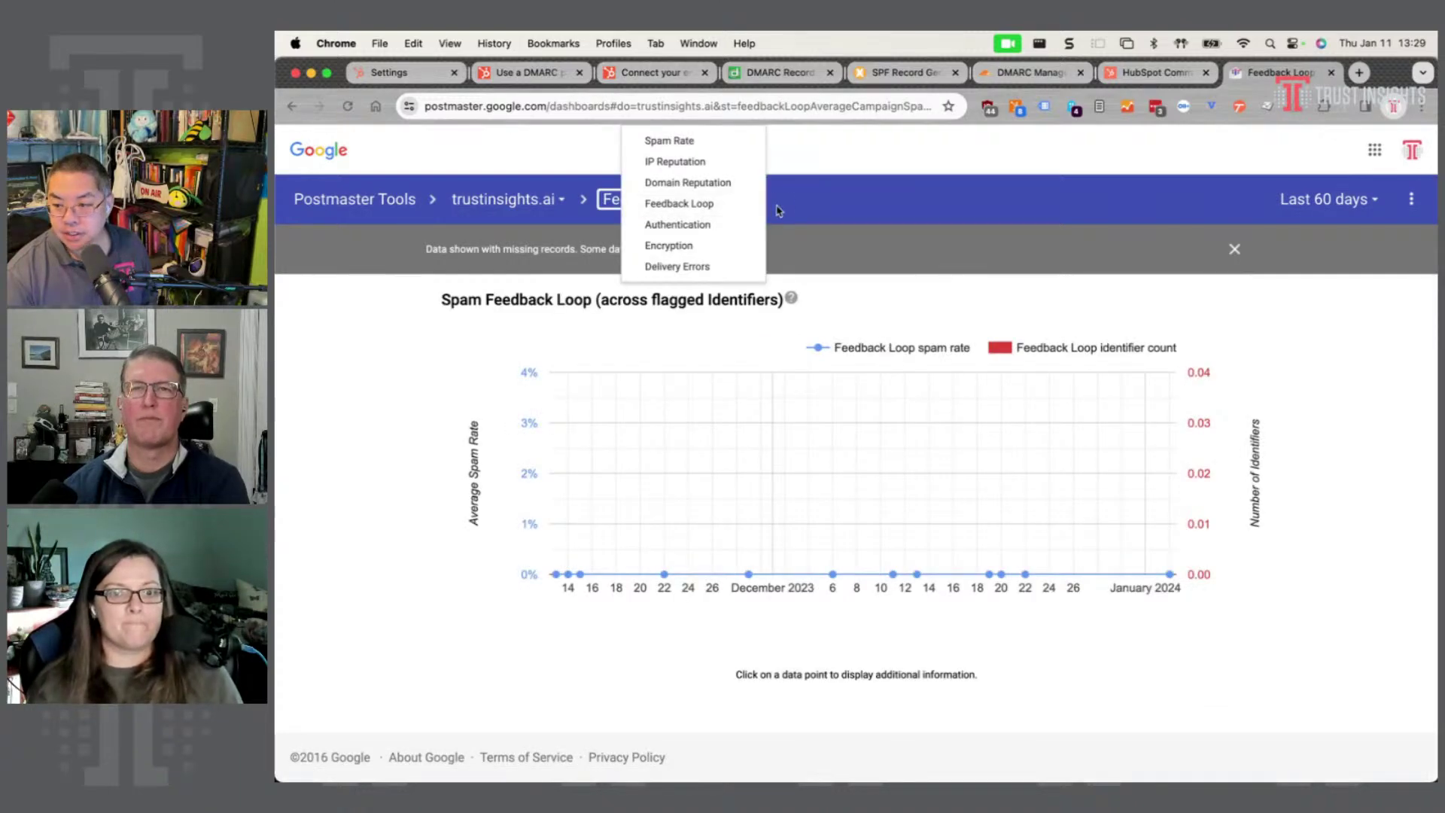
{"action": "left_click", "coordinate": [702, 149]}
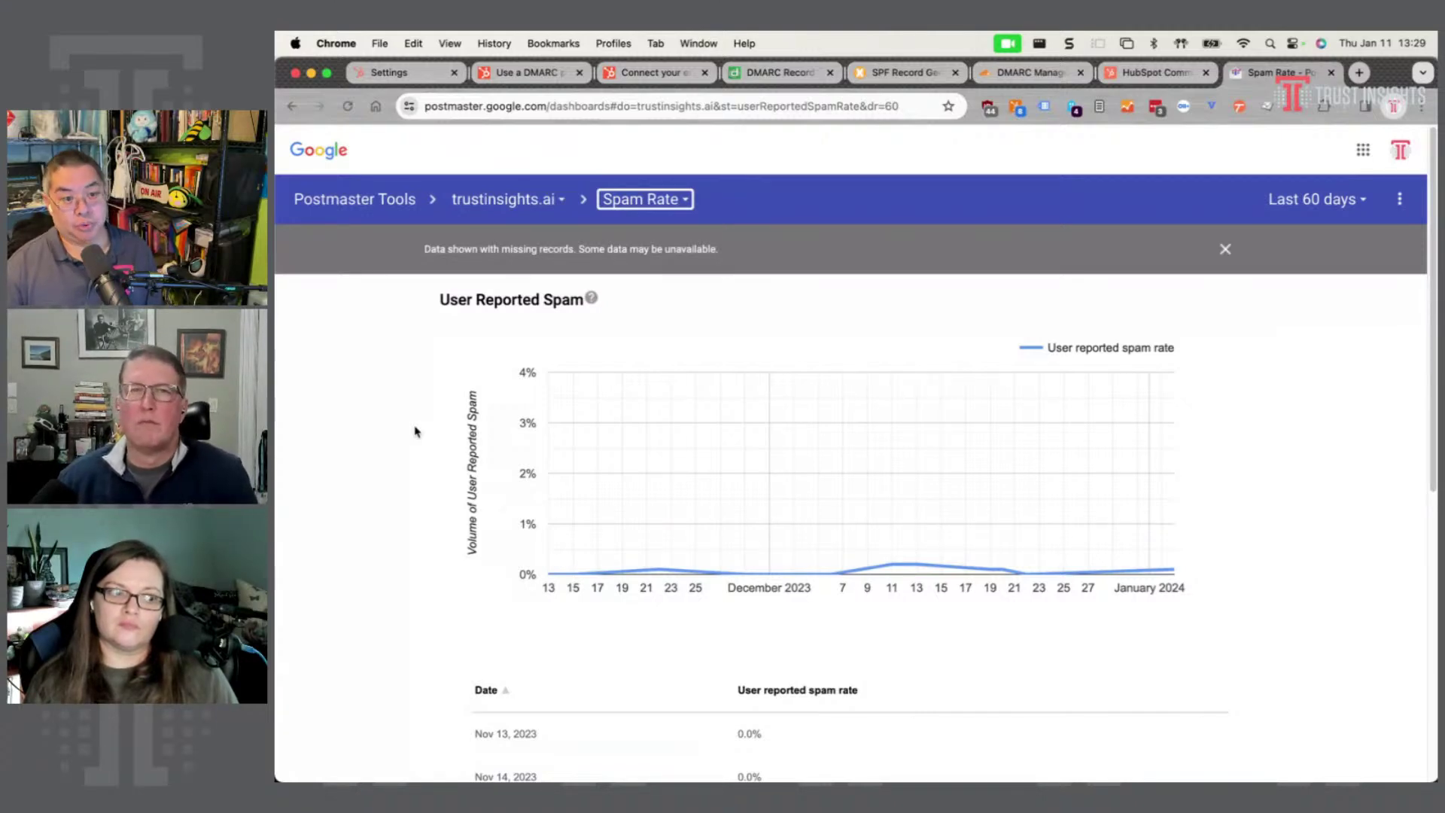
- Read the daily user-reported spam rates, which stay near 0% and peak at 0.2% on Dec 11
{"action": "left_click", "coordinate": [969, 665]}
{"action": "mouse_move", "coordinate": [891, 566]}
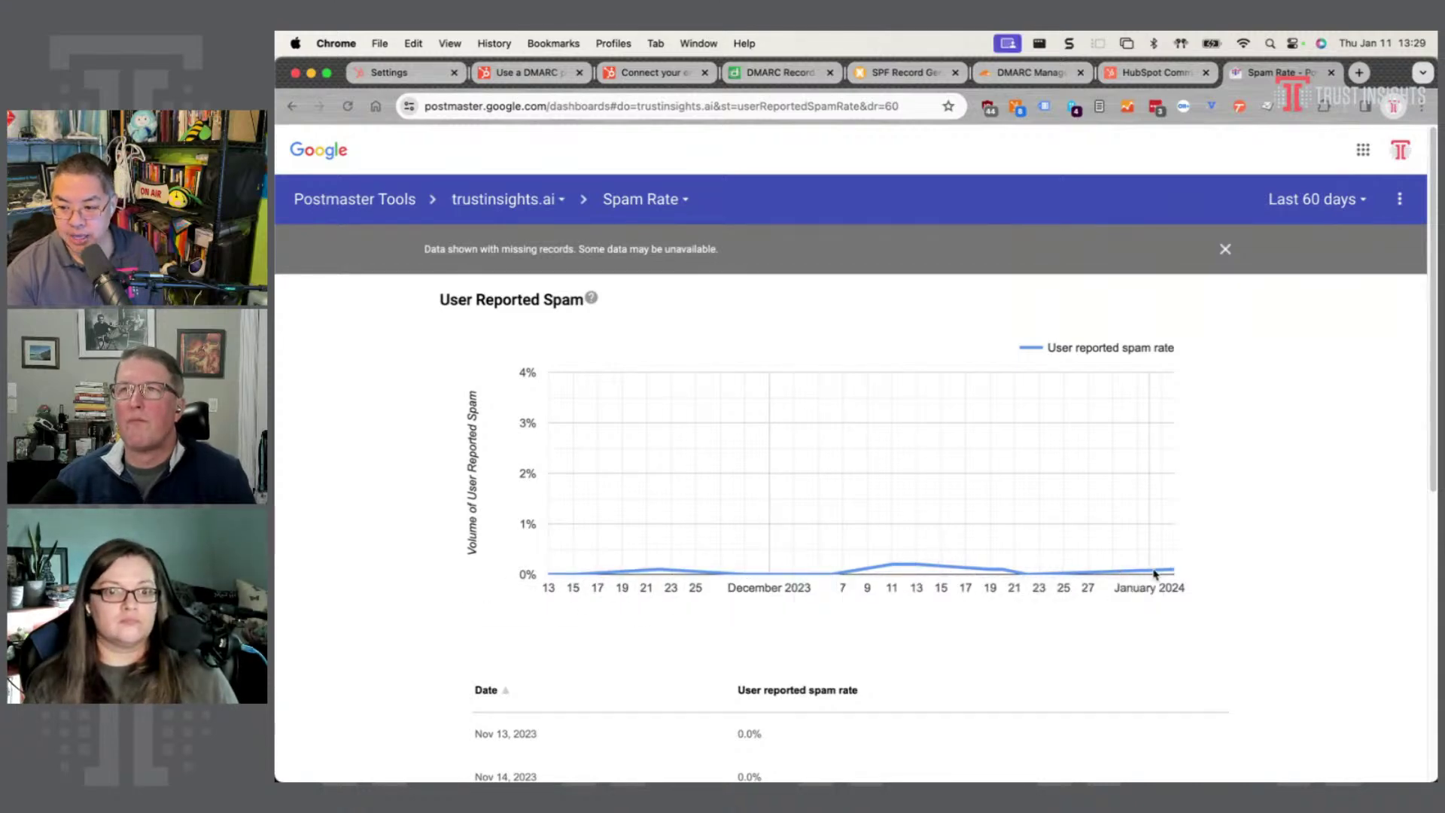
{"action": "mouse_move", "coordinate": [1157, 573]}
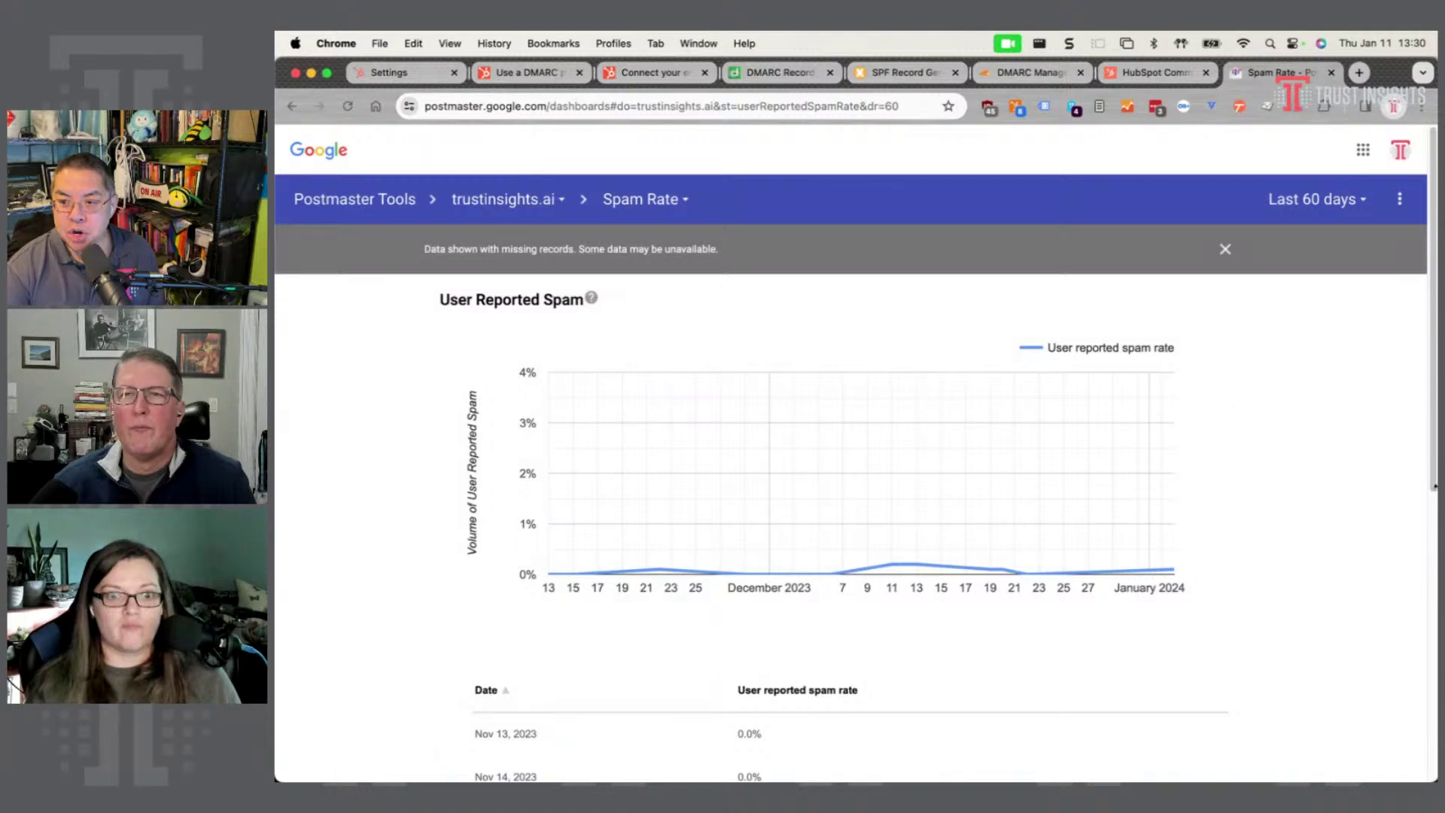
- Run an MxToolbox blacklist check on trustinsights.ai
{"action": "left_click", "coordinate": [886, 82]}
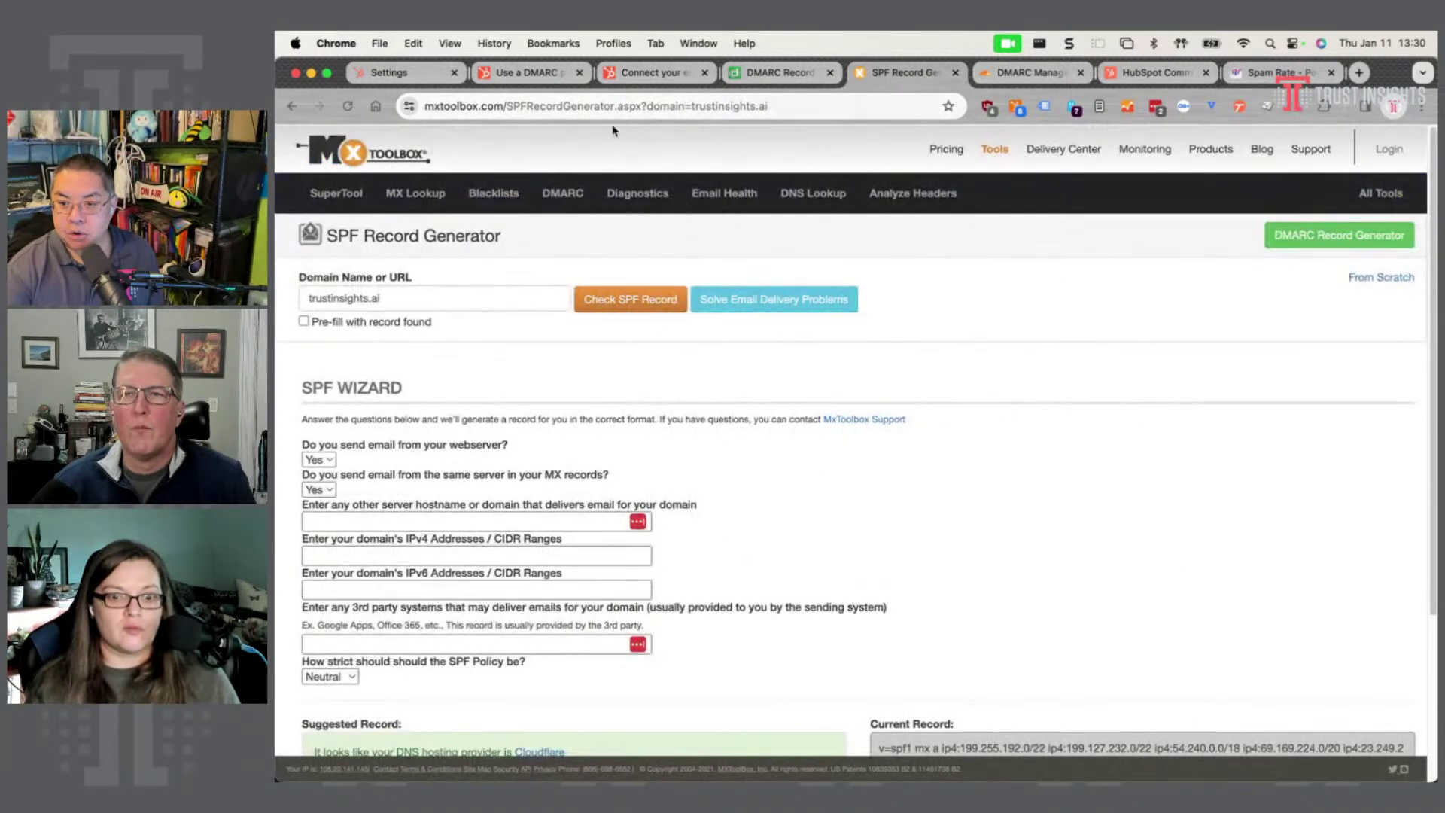
{"action": "left_click", "coordinate": [498, 196]}
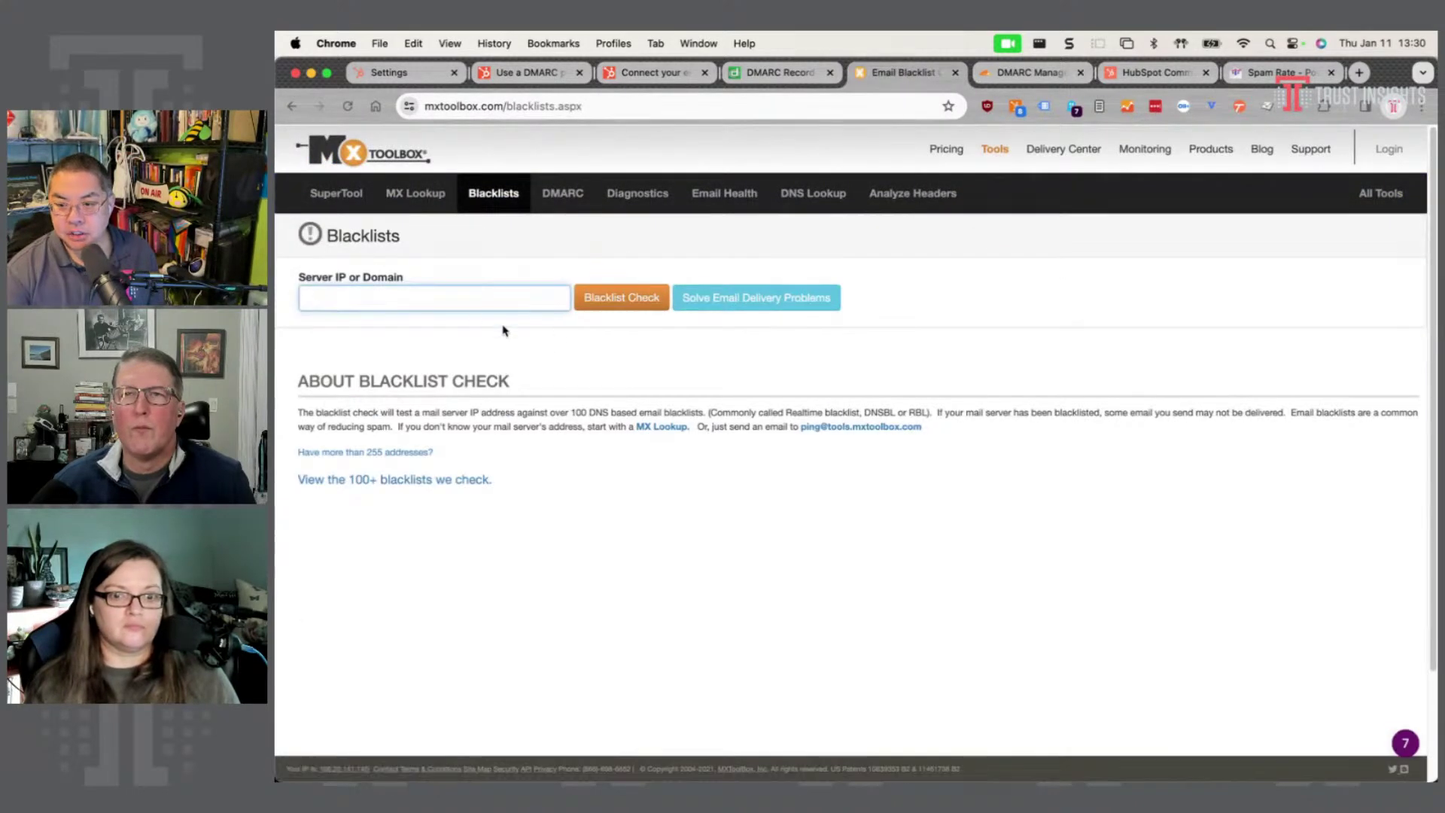
{"action": "type", "text": "trustin"}
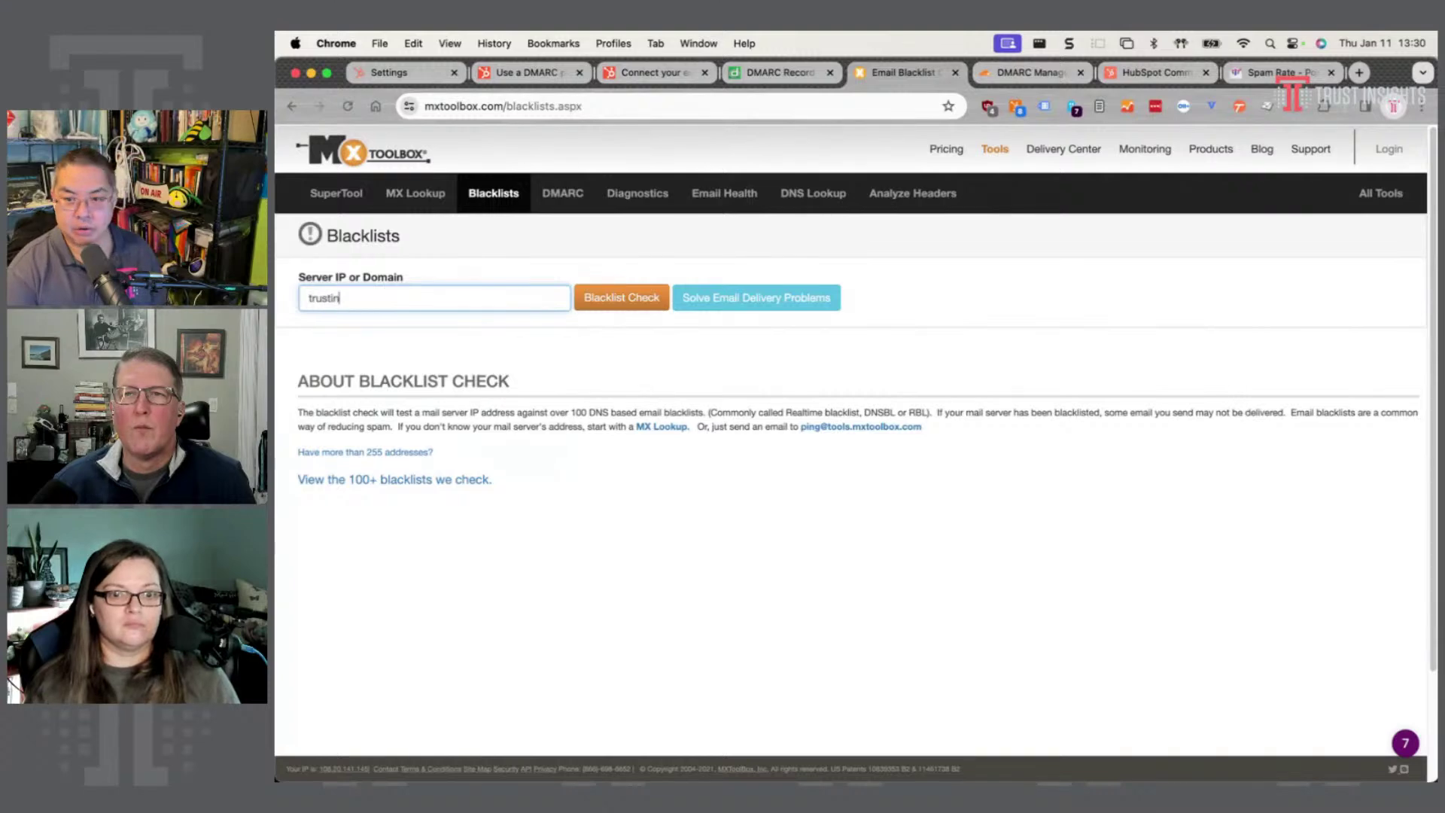
{"action": "type", "text": "sights.ai"}
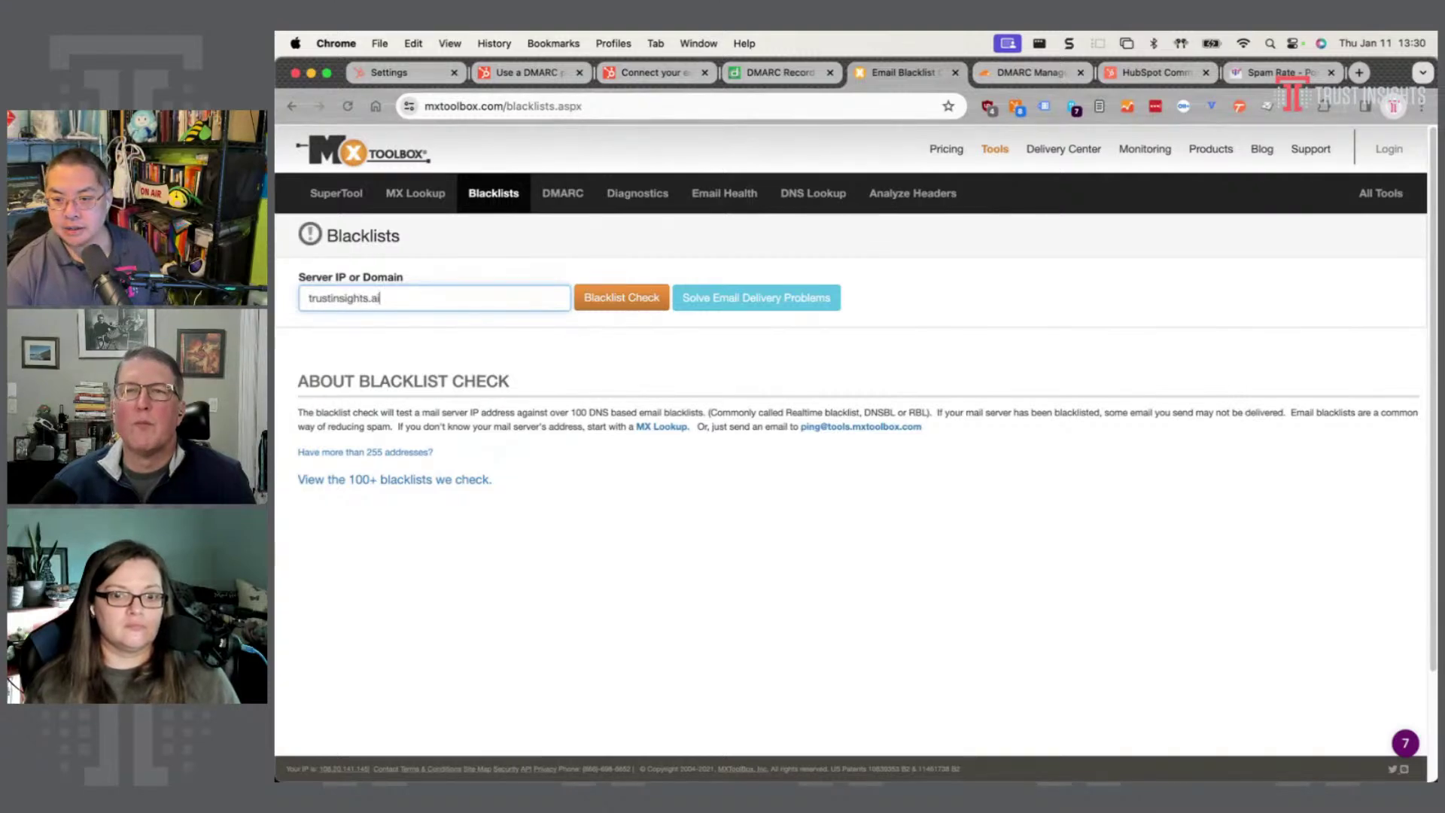
{"action": "left_click", "coordinate": [625, 302]}
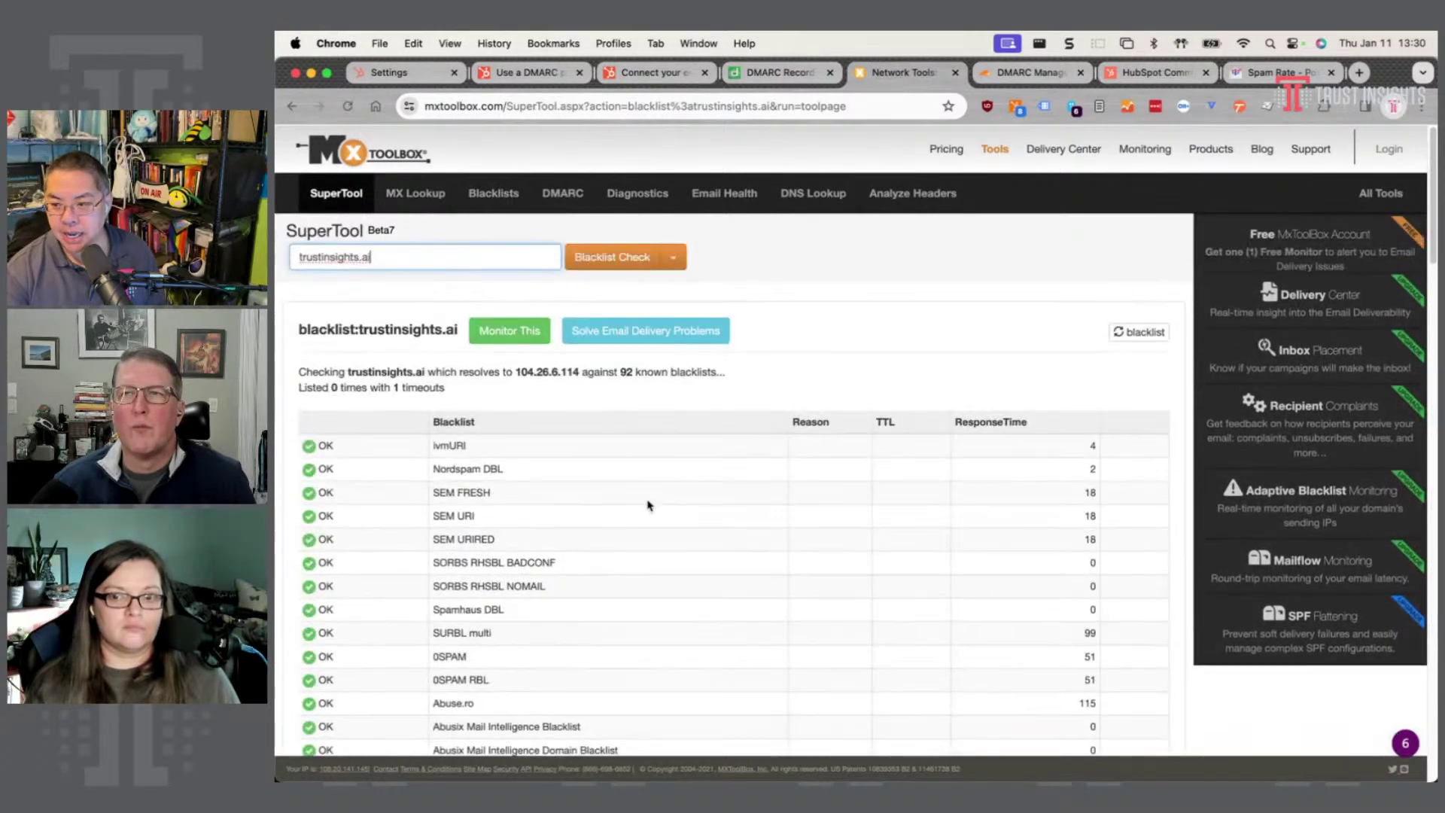
- Review the results: listed on 0 of 92 blacklists with 1 timeout
{"action": "scroll", "coordinate": [555, 637], "scroll_direction": "down", "scroll_amount": 20}
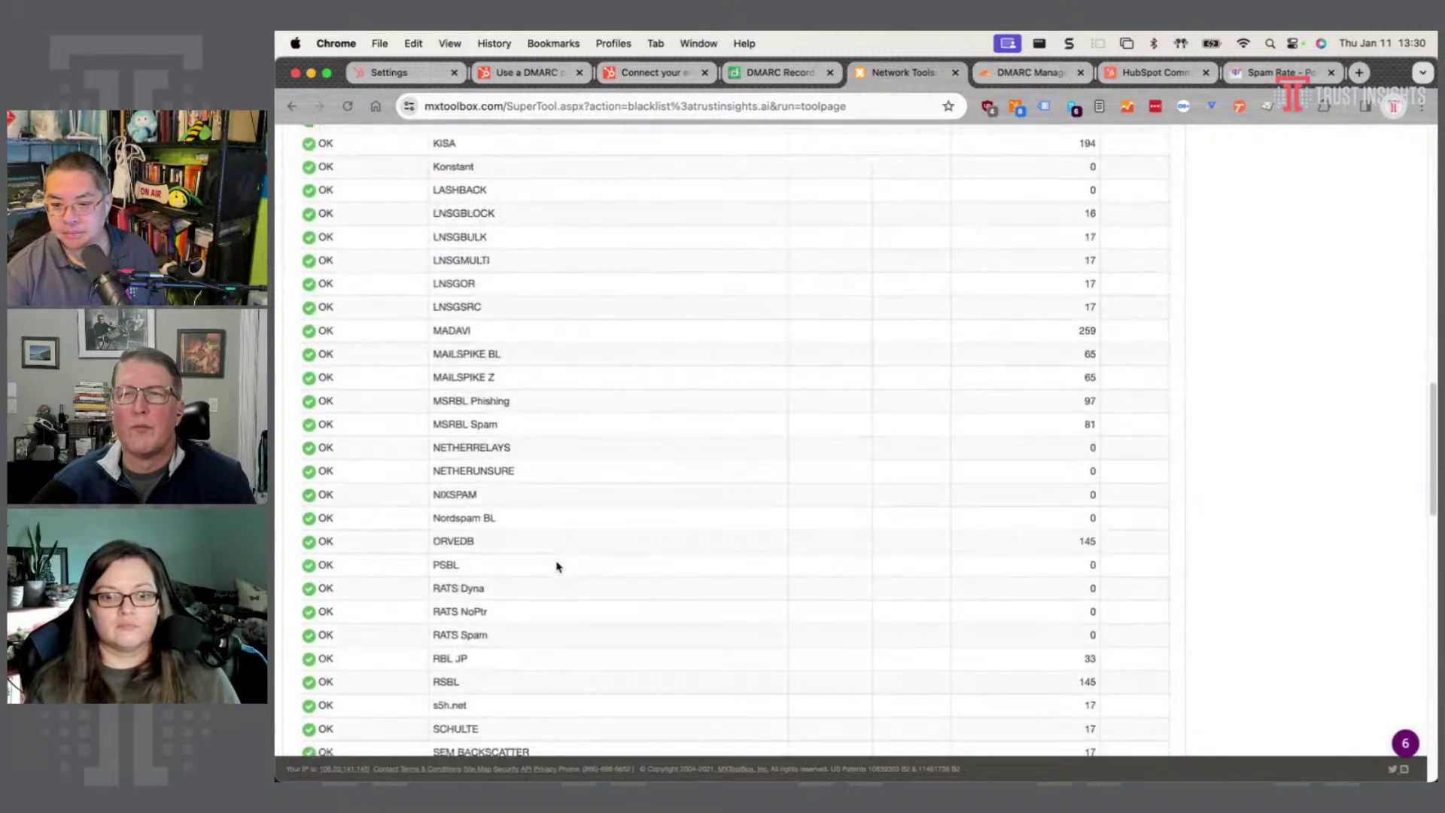
{"action": "scroll", "coordinate": [555, 562], "scroll_direction": "up", "scroll_amount": 20}
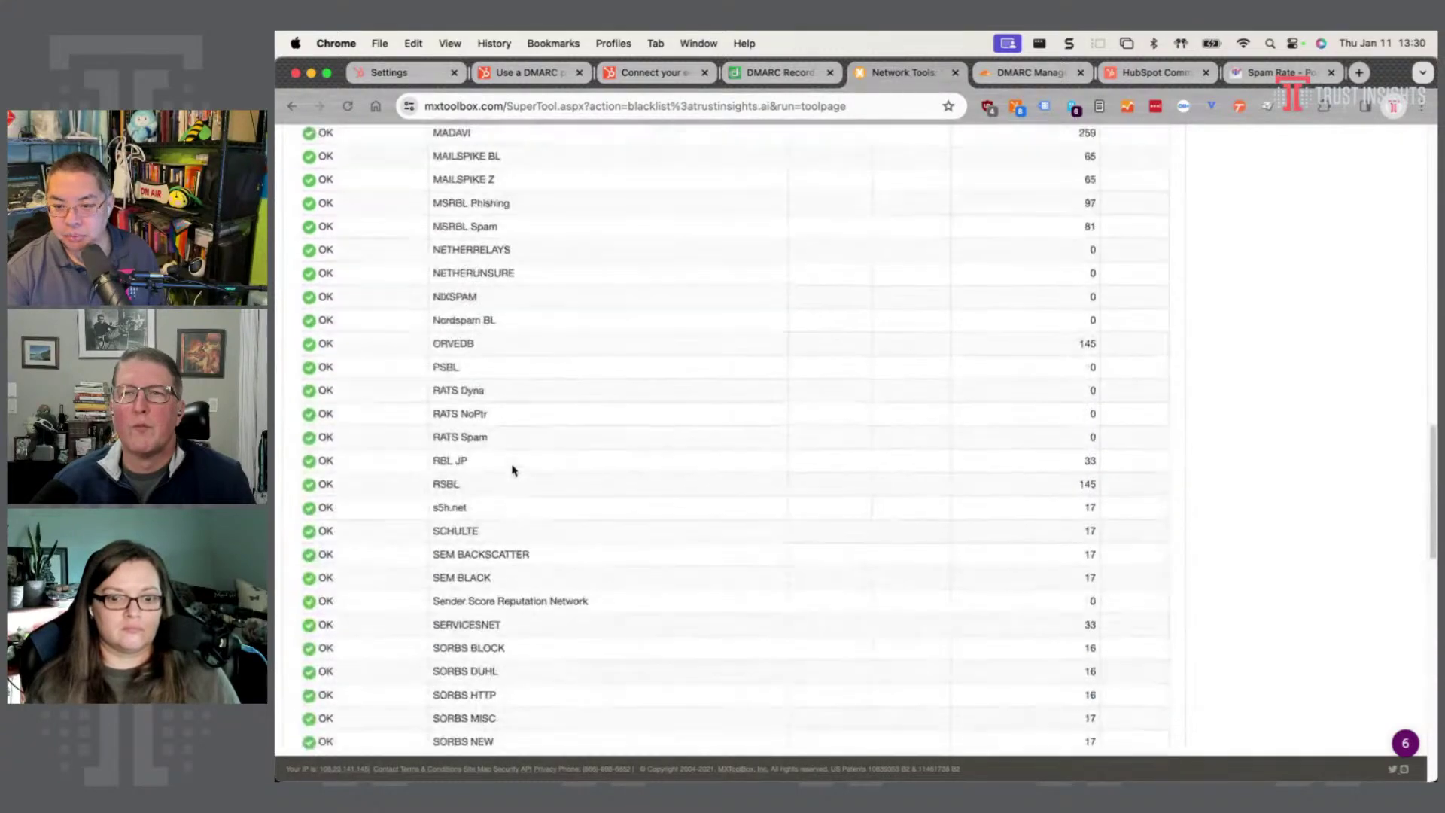
{"action": "scroll", "coordinate": [526, 466], "scroll_direction": "up", "scroll_amount": 8}
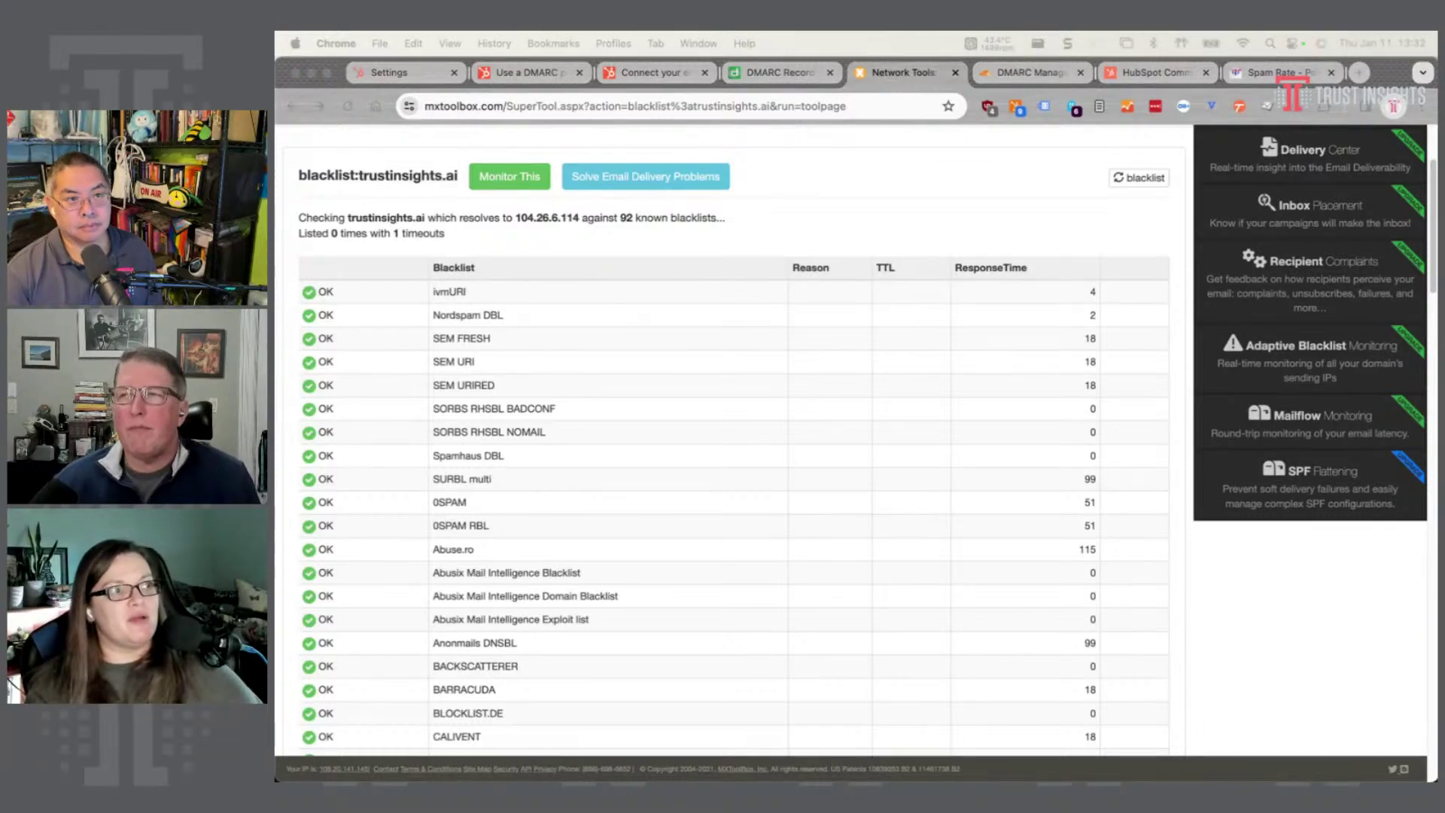
{"action": "left_click", "coordinate": [1253, 75]}
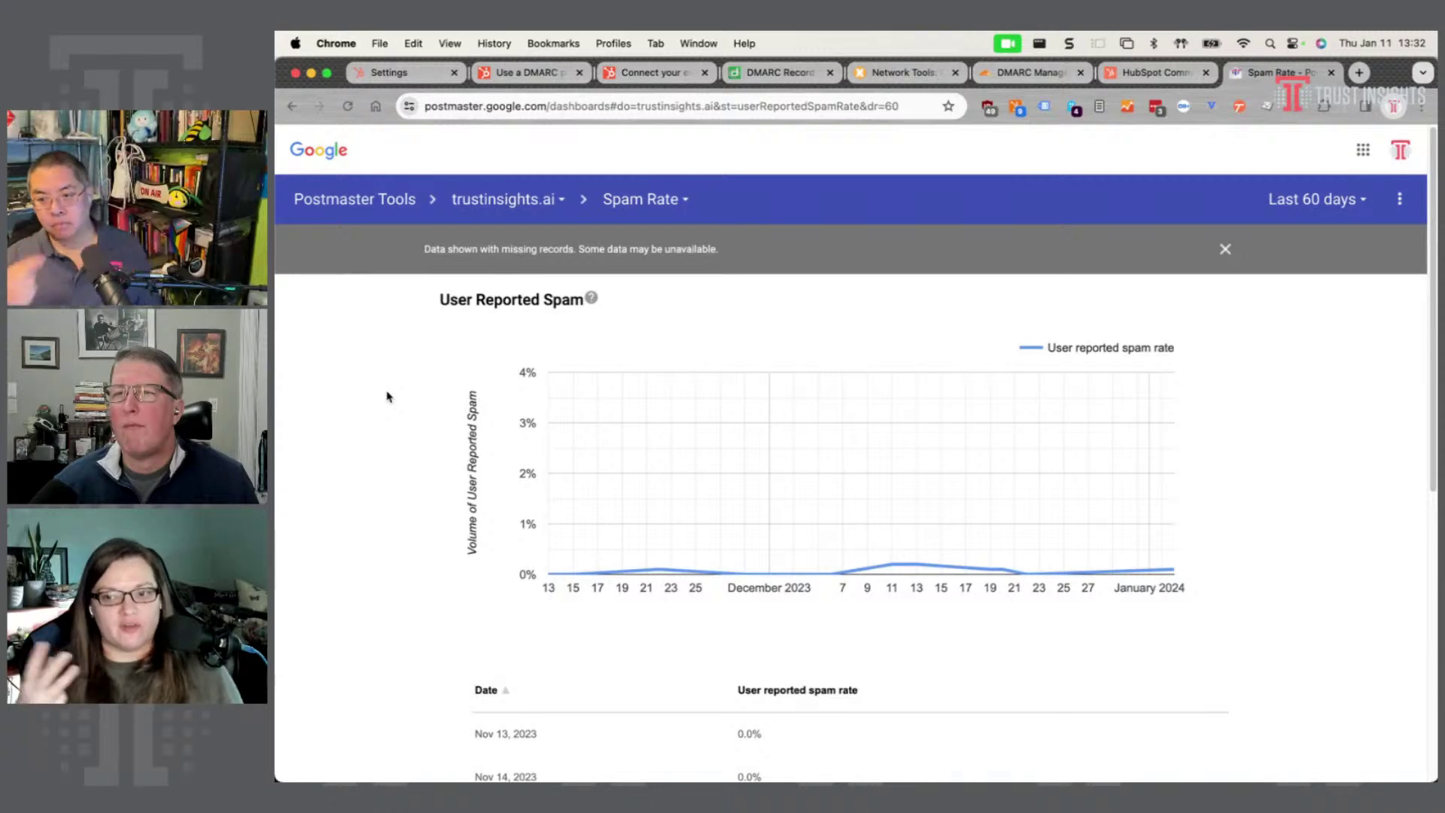
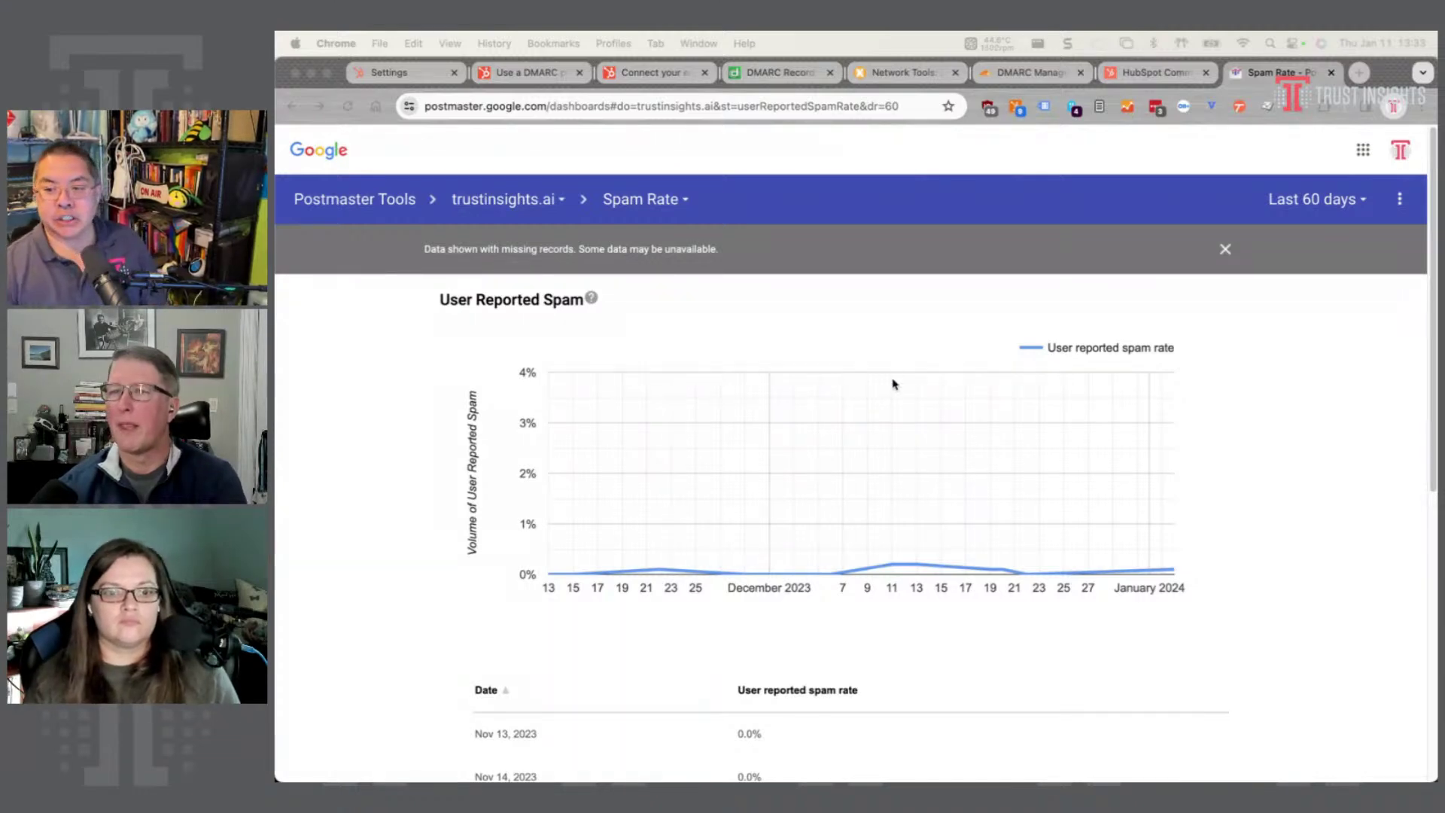
- From the Spam Rate chart, show the list of trustinsights.ai Postmaster dashboards
{"action": "left_click", "coordinate": [379, 395]}
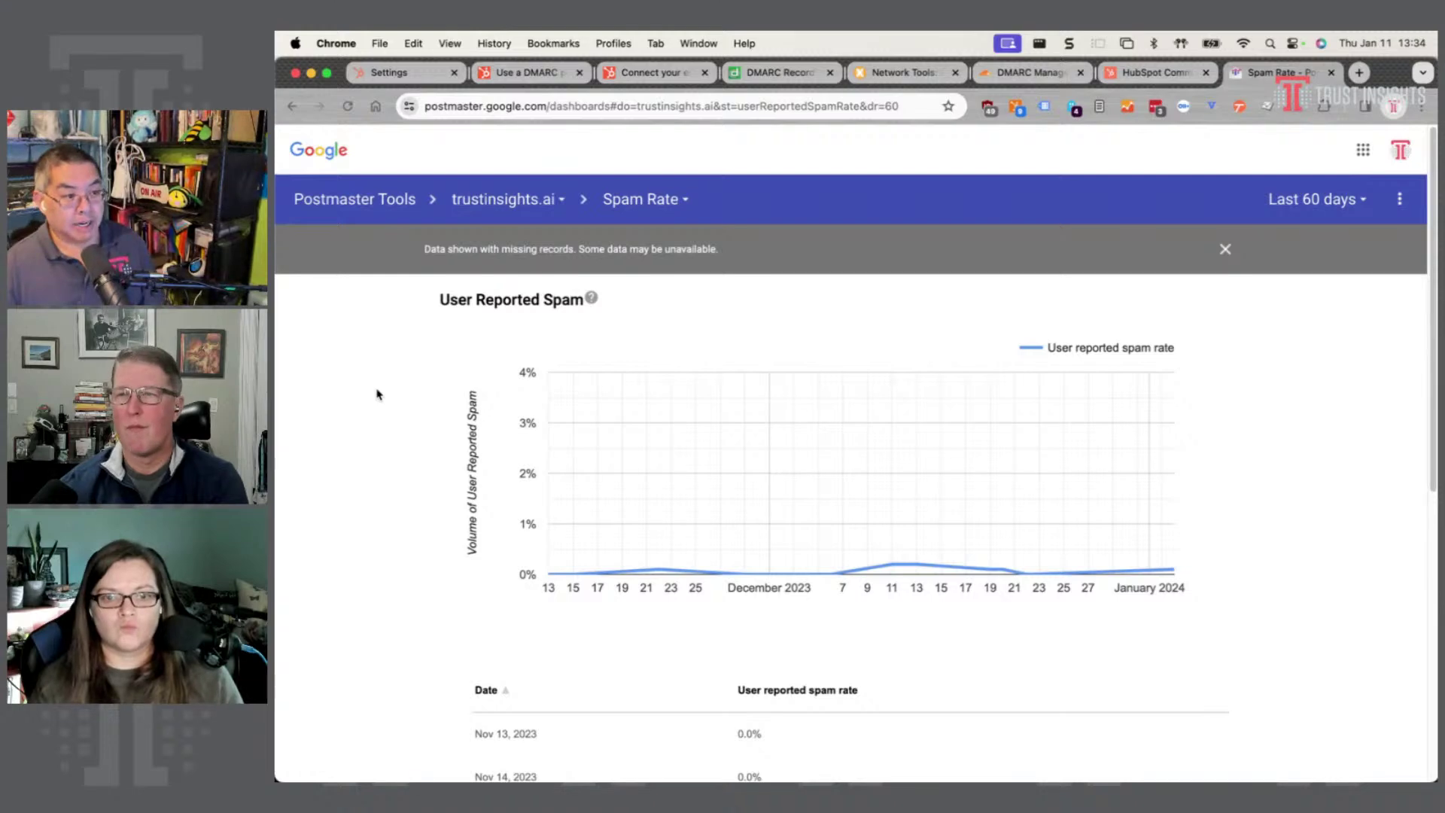
{"action": "left_click", "coordinate": [651, 198]}
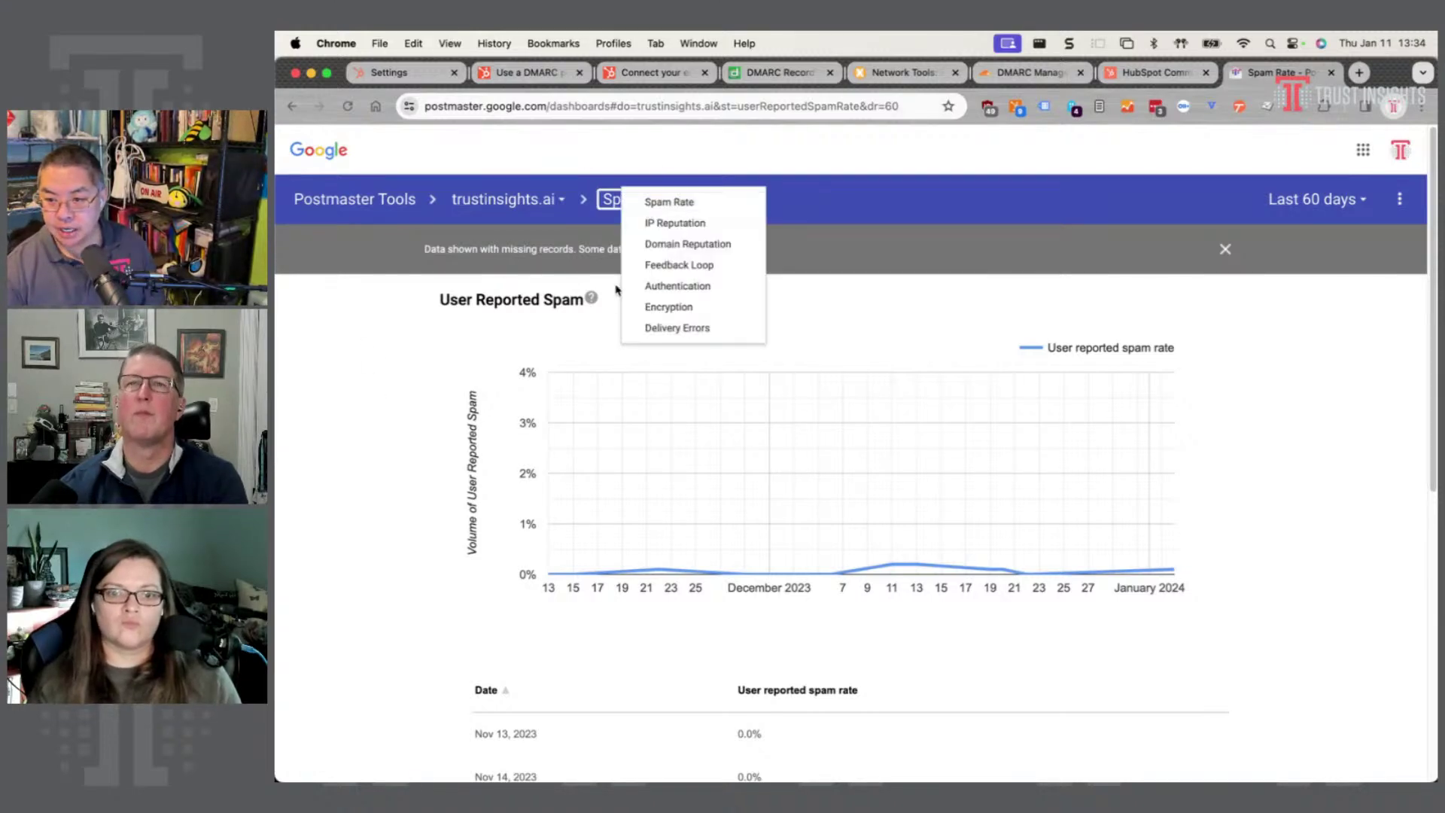
- View the Authentication dashboard for trustinsights.ai, then move on to the Spam Feedback Loop dashboard
{"action": "left_click", "coordinate": [655, 287]}
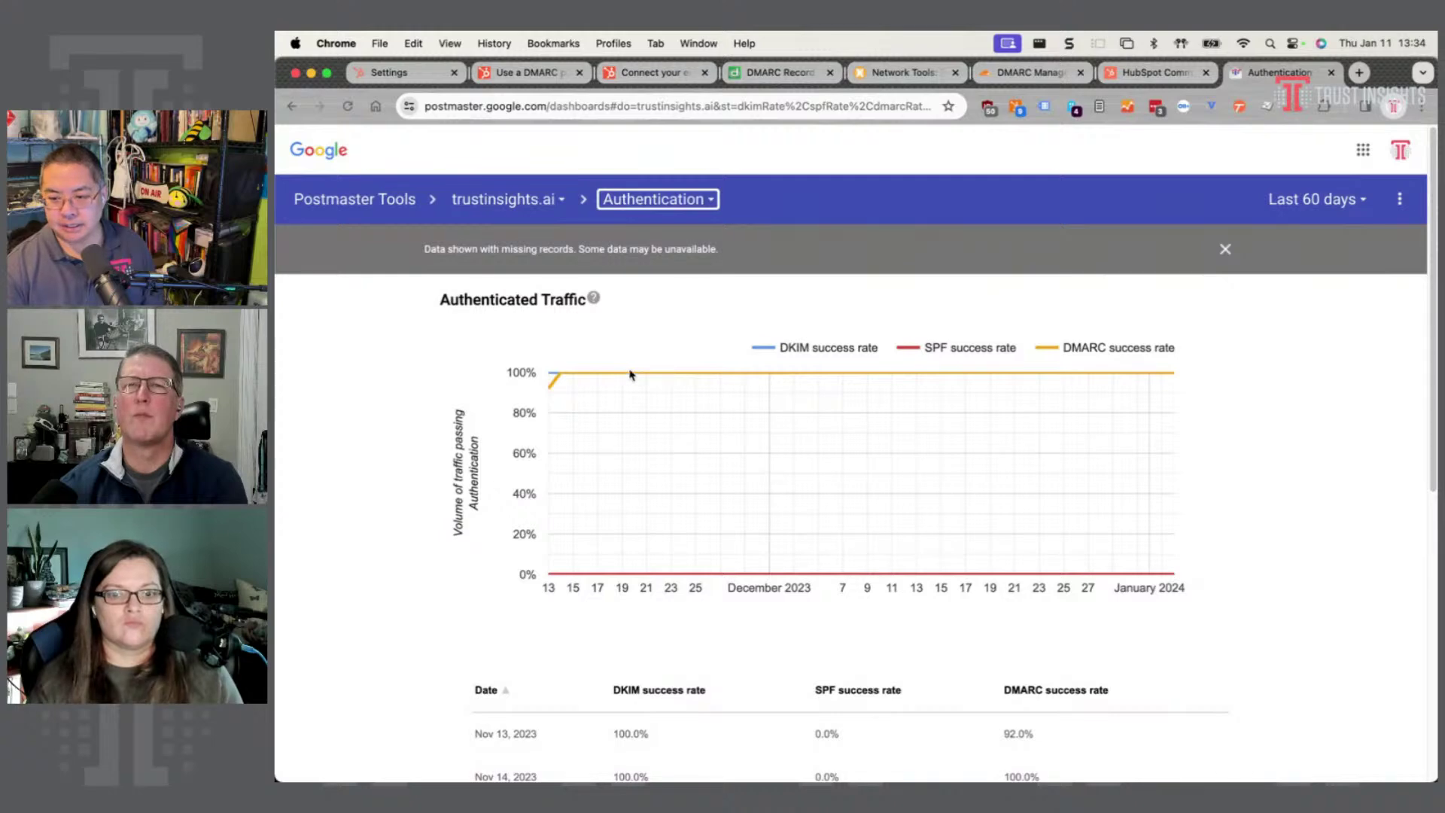
{"action": "mouse_move", "coordinate": [708, 382]}
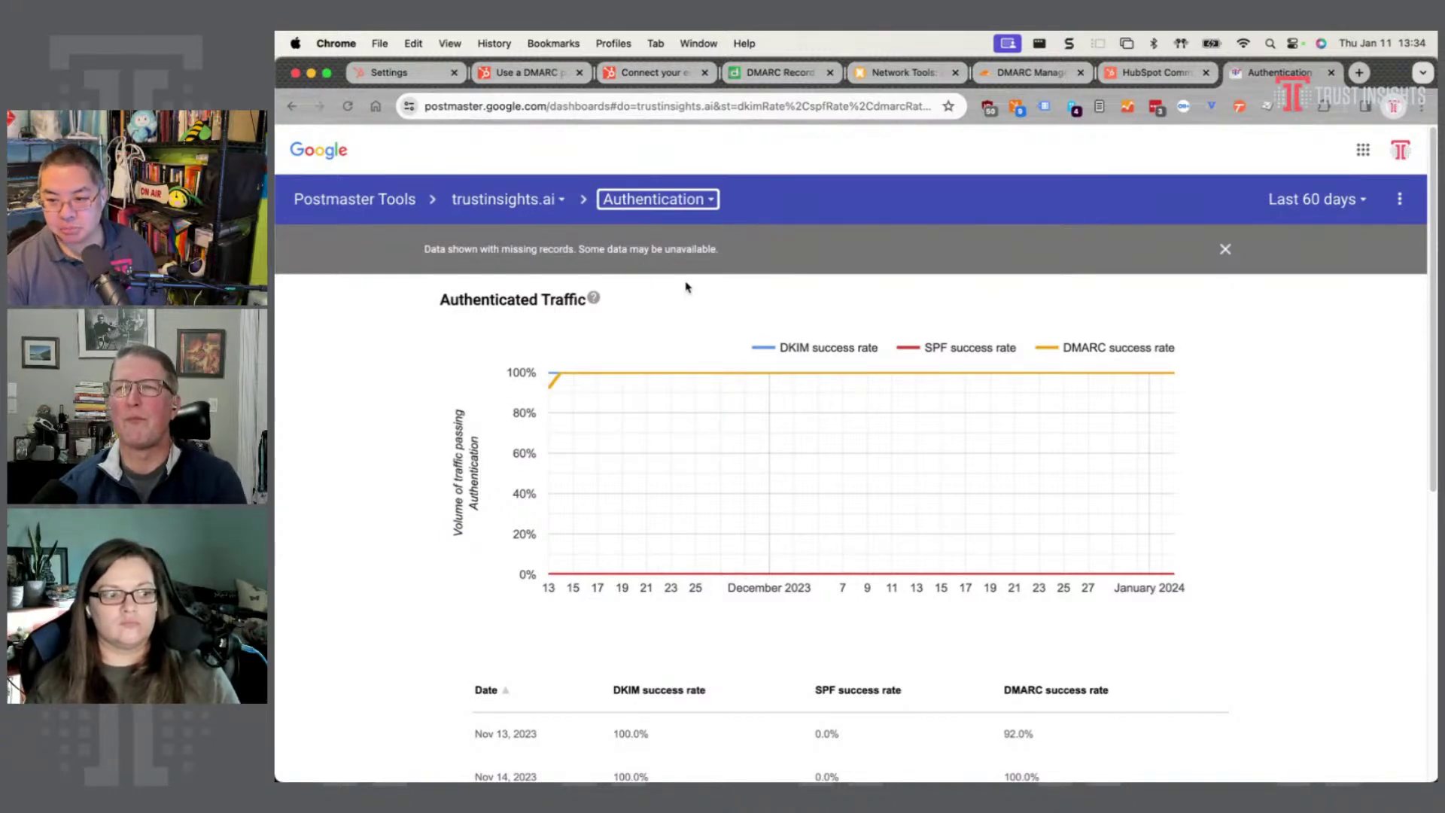
{"action": "left_click", "coordinate": [672, 200]}
{"action": "left_click", "coordinate": [675, 202]}
- Return from the Feedback Loop dashboard to the trustinsights.ai Spam Rate chart
{"action": "left_click", "coordinate": [677, 201]}
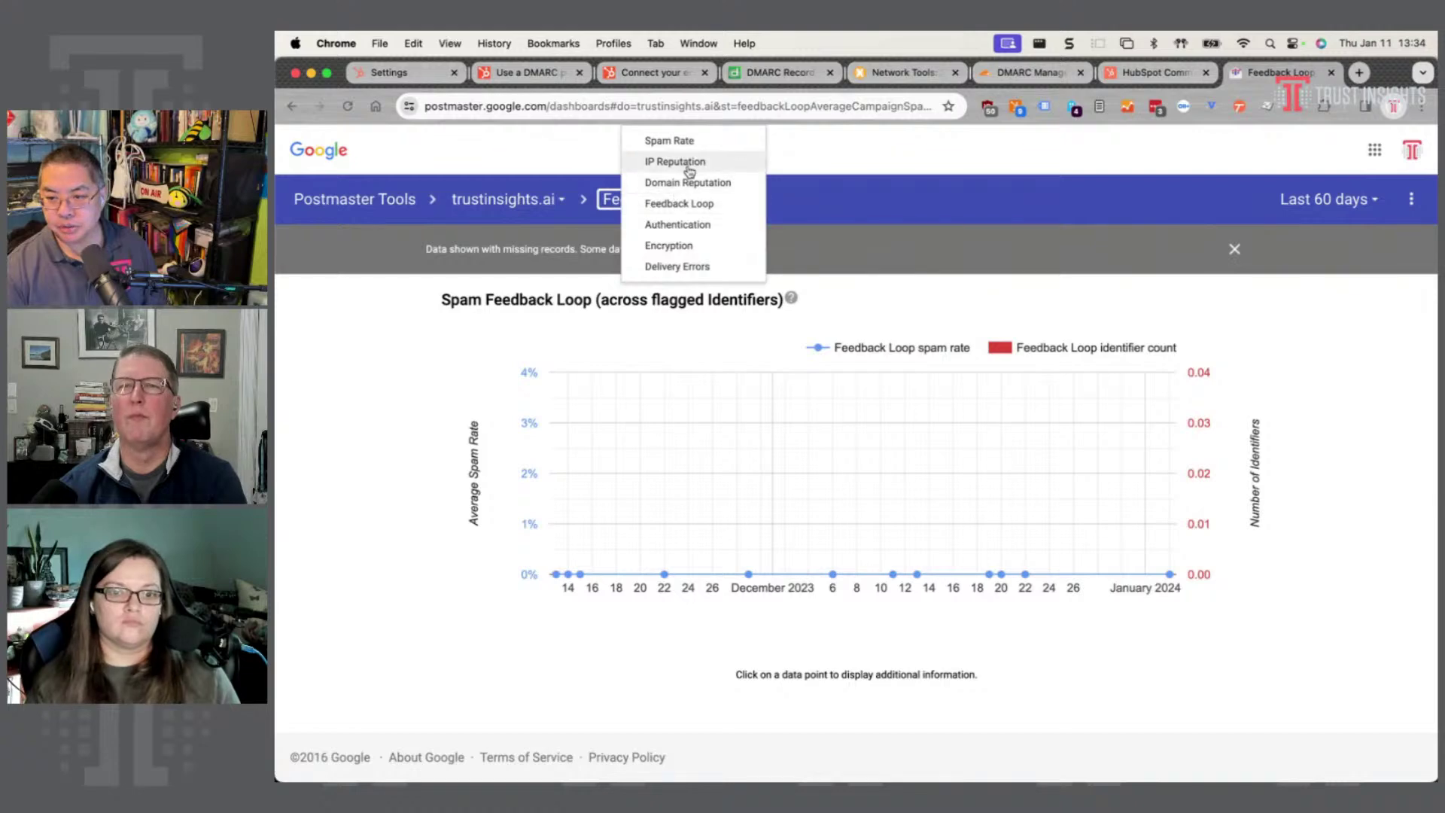
{"action": "left_click", "coordinate": [696, 141]}
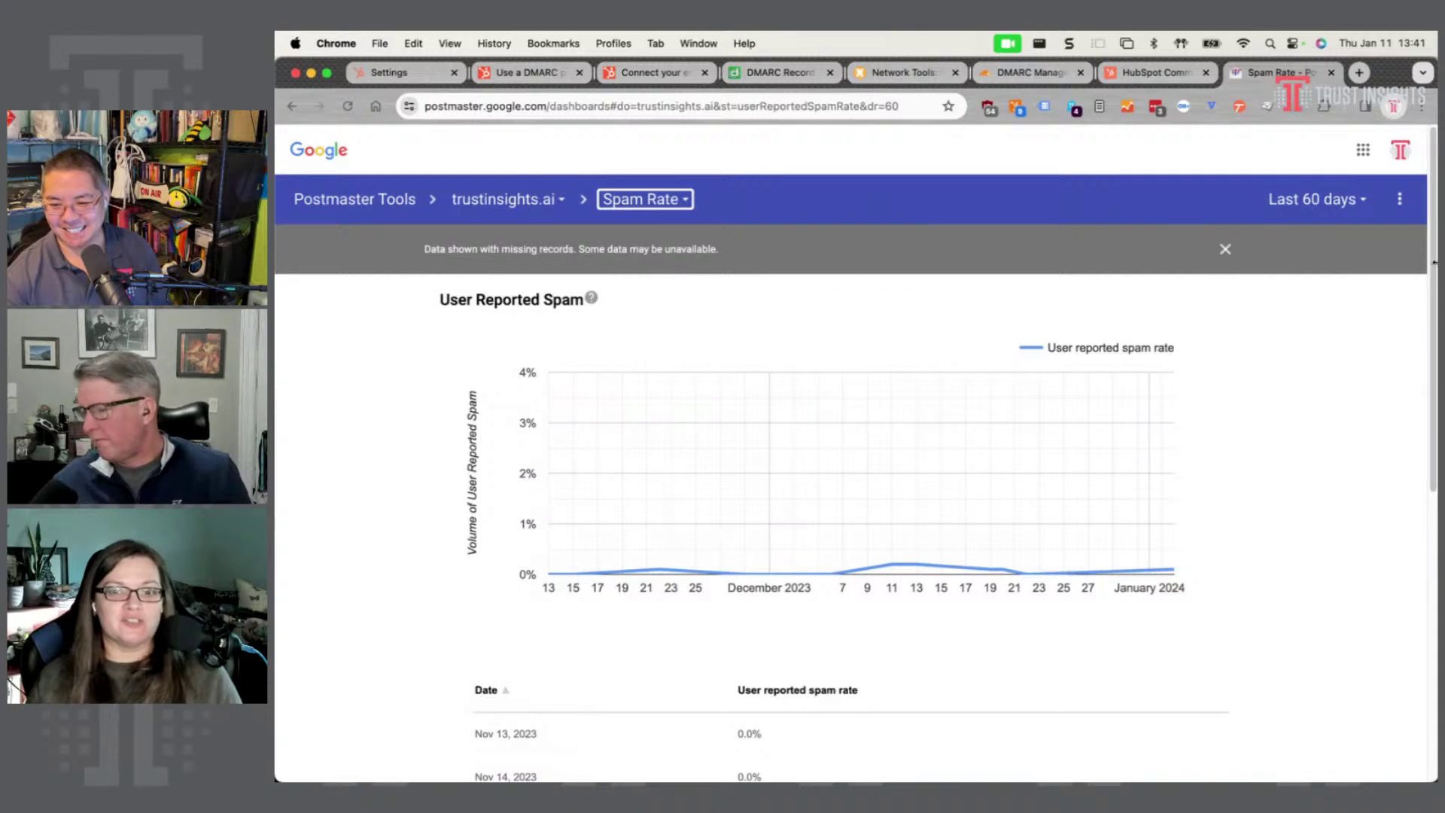
{"action": "scroll", "coordinate": [381, 442], "scroll_direction": "down", "scroll_amount": 3}
{"action": "scroll", "coordinate": [381, 441], "scroll_direction": "down", "scroll_amount": 3}
{"action": "scroll", "coordinate": [355, 443], "scroll_direction": "up", "scroll_amount": 6}
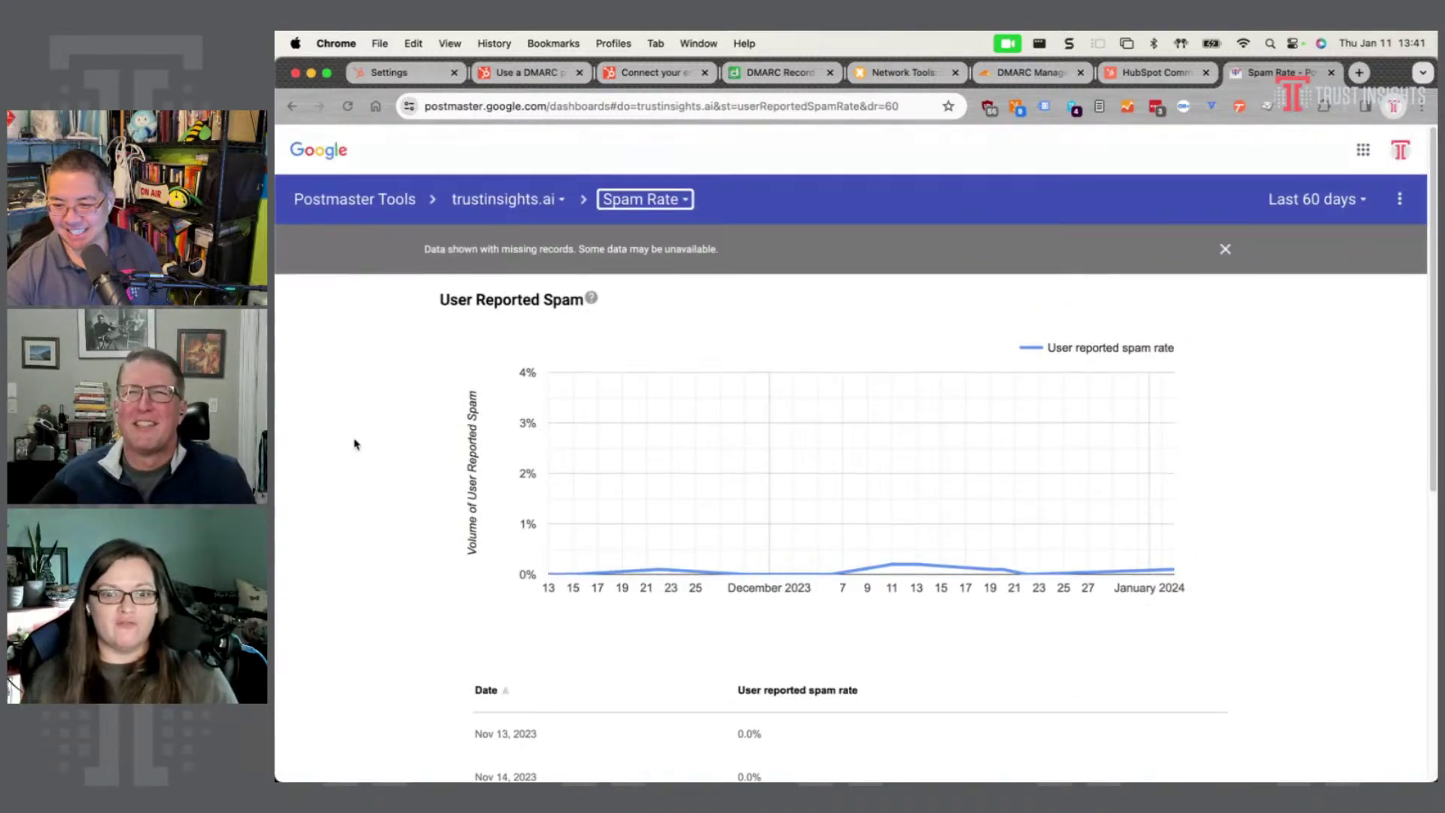
{"action": "left_click", "coordinate": [656, 199]}
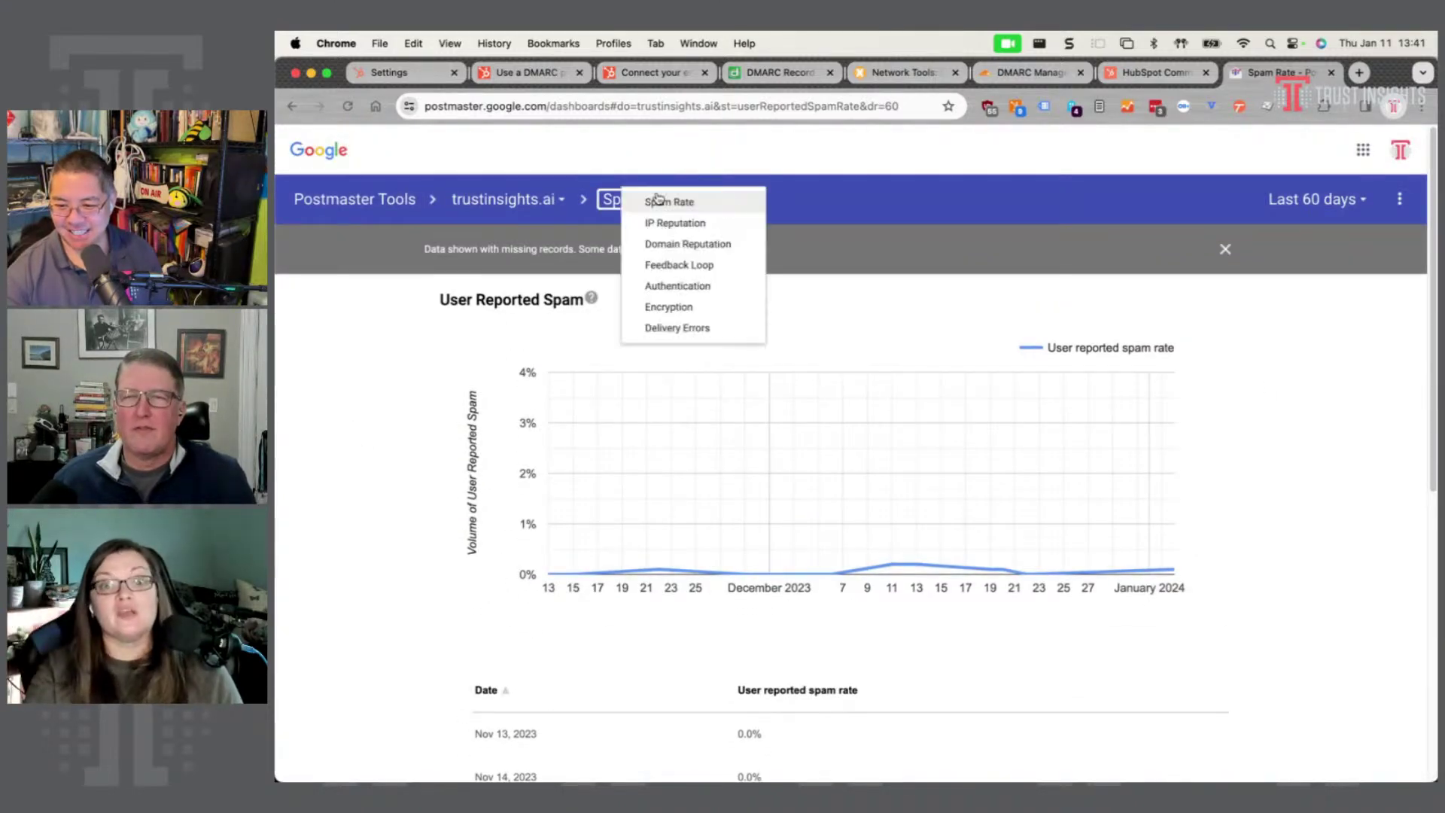
{"action": "left_click", "coordinate": [1400, 199]}
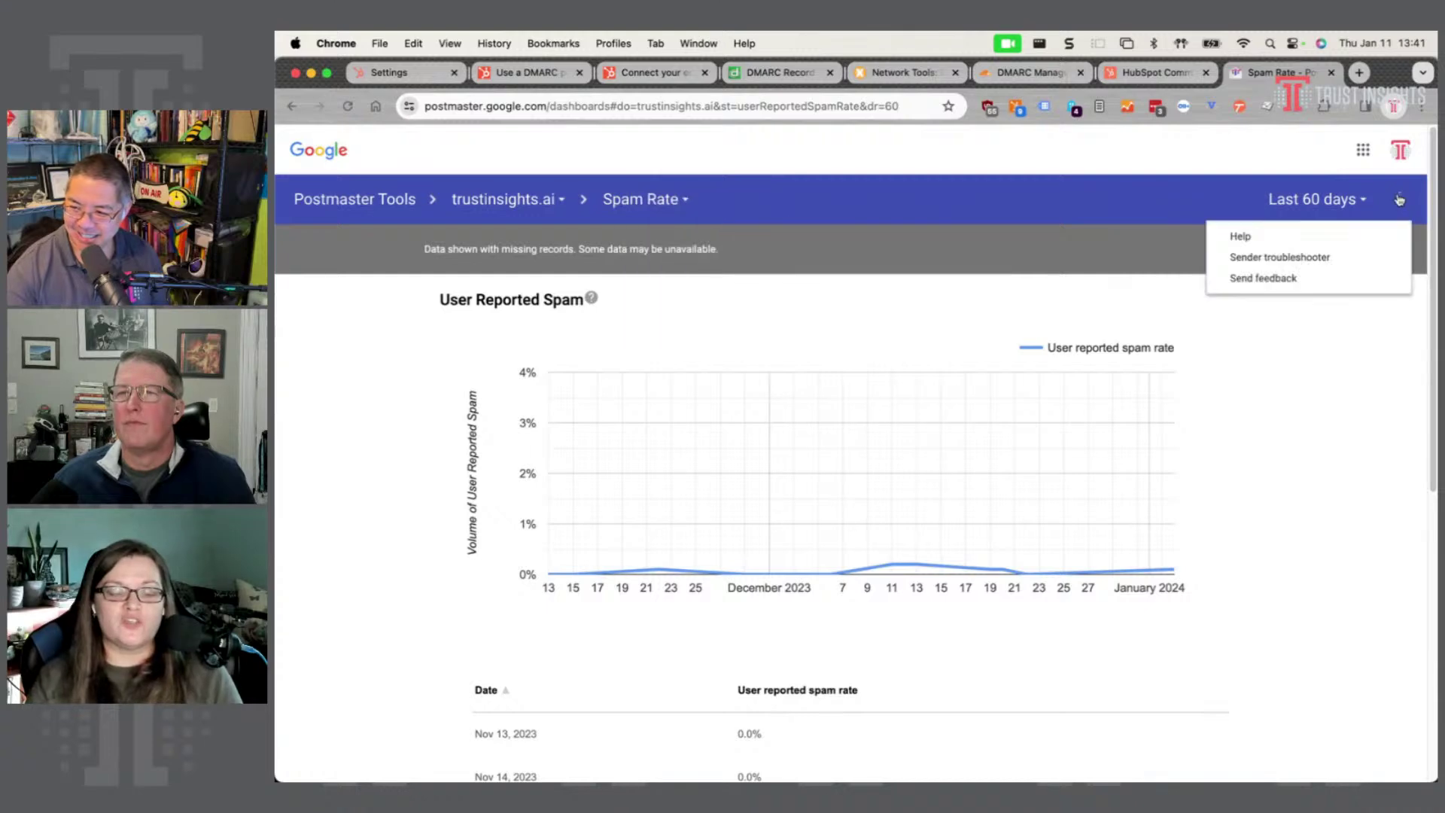
{"action": "left_click", "coordinate": [1305, 525]}
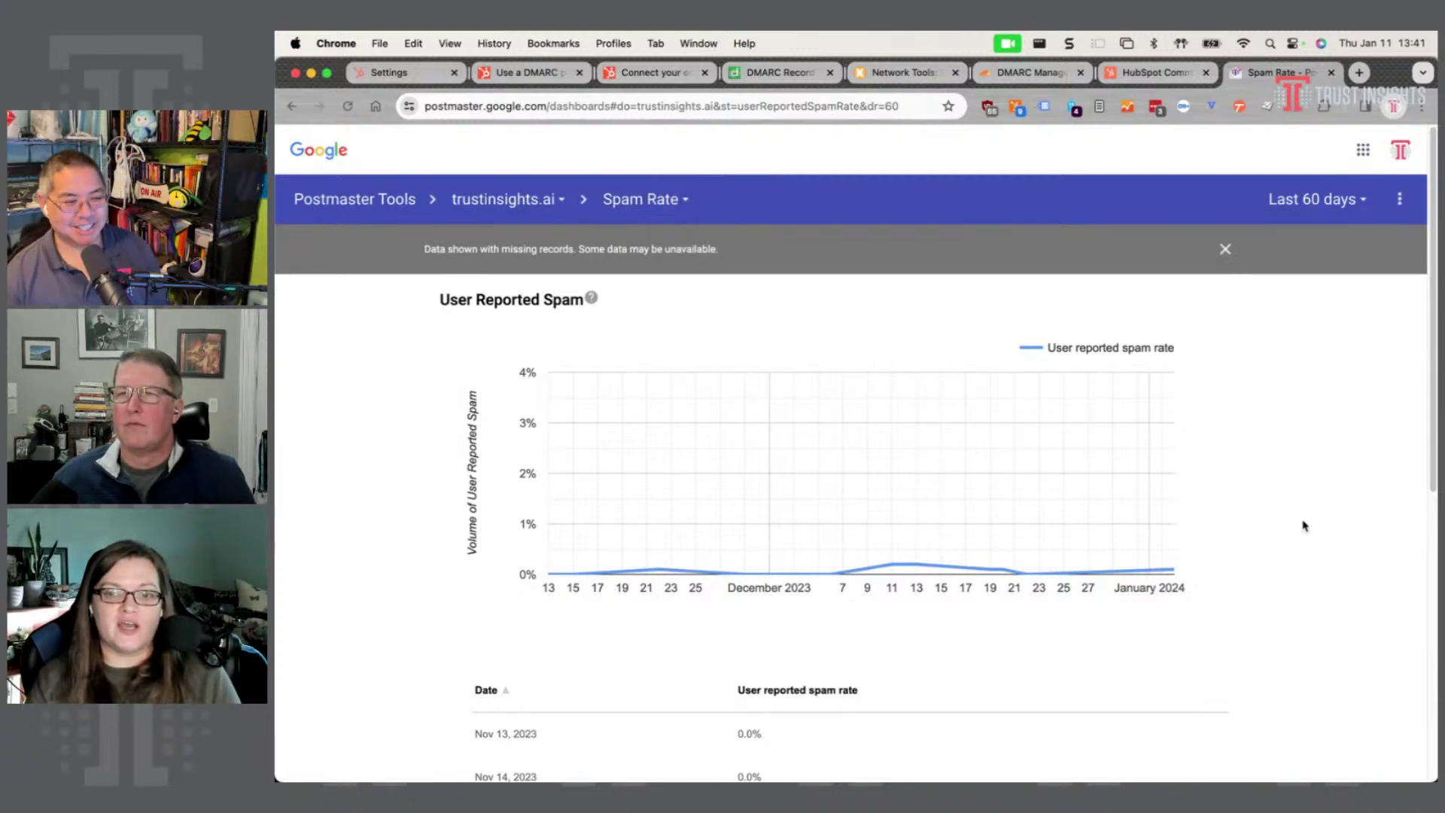